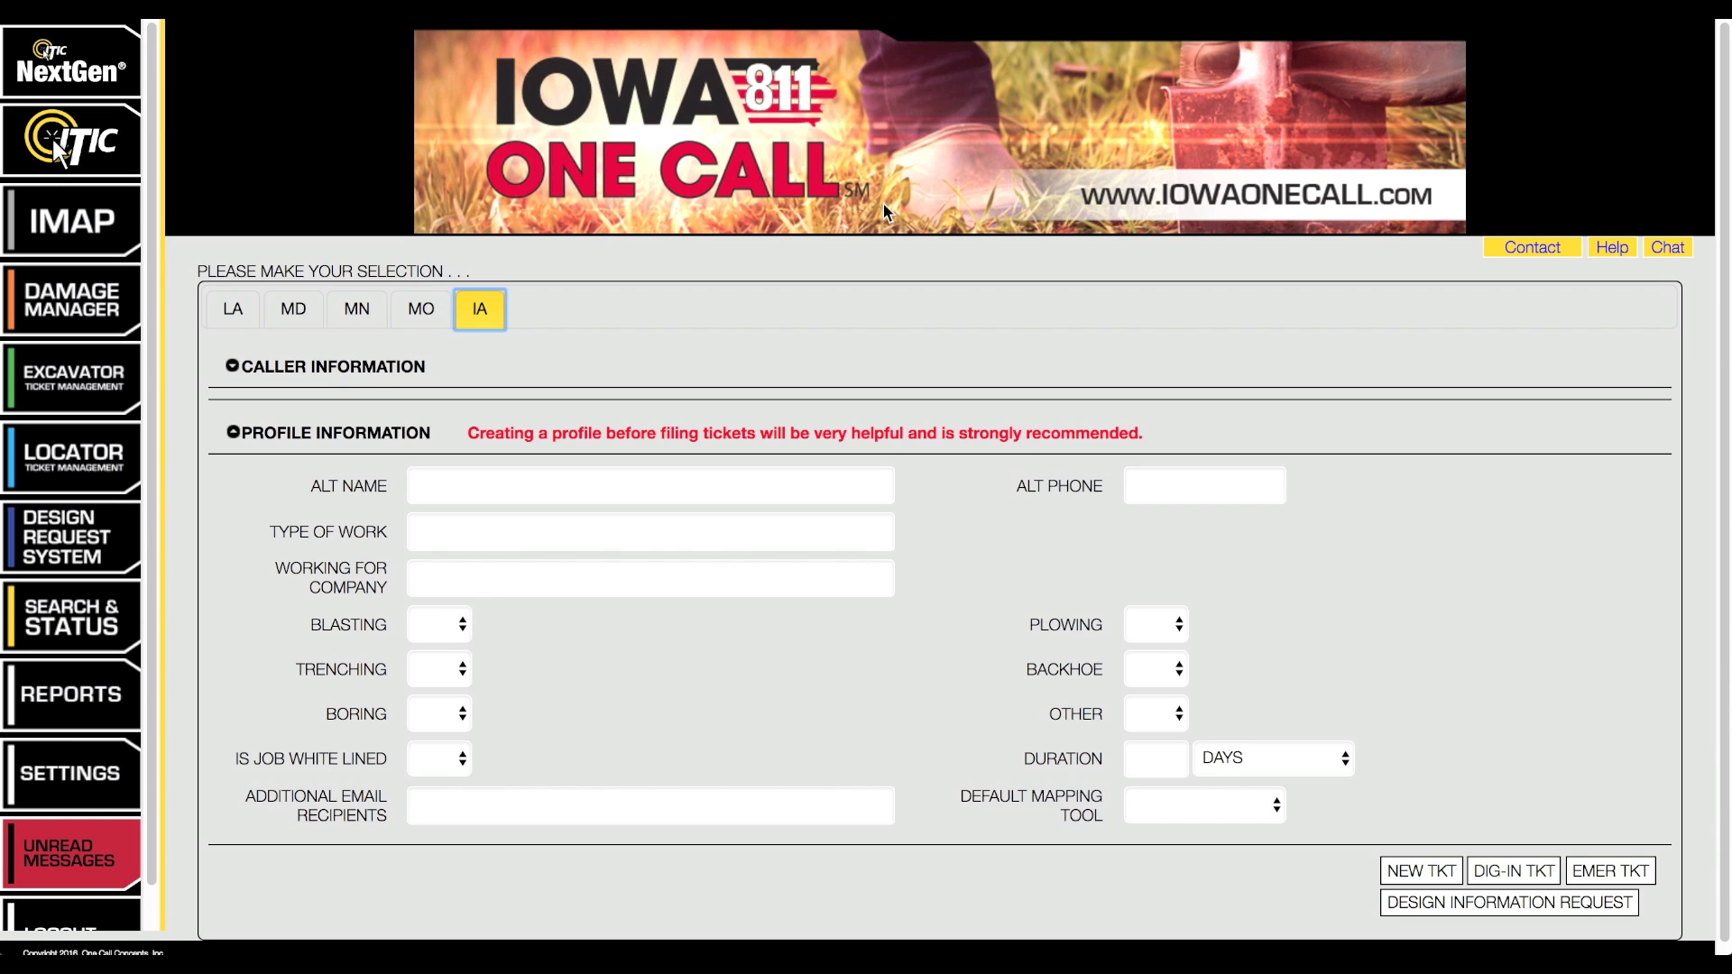
Step: Replace the Iowa caller's contact name with the new contact's name and save it
{"action": "left_click", "coordinate": [420, 361]}
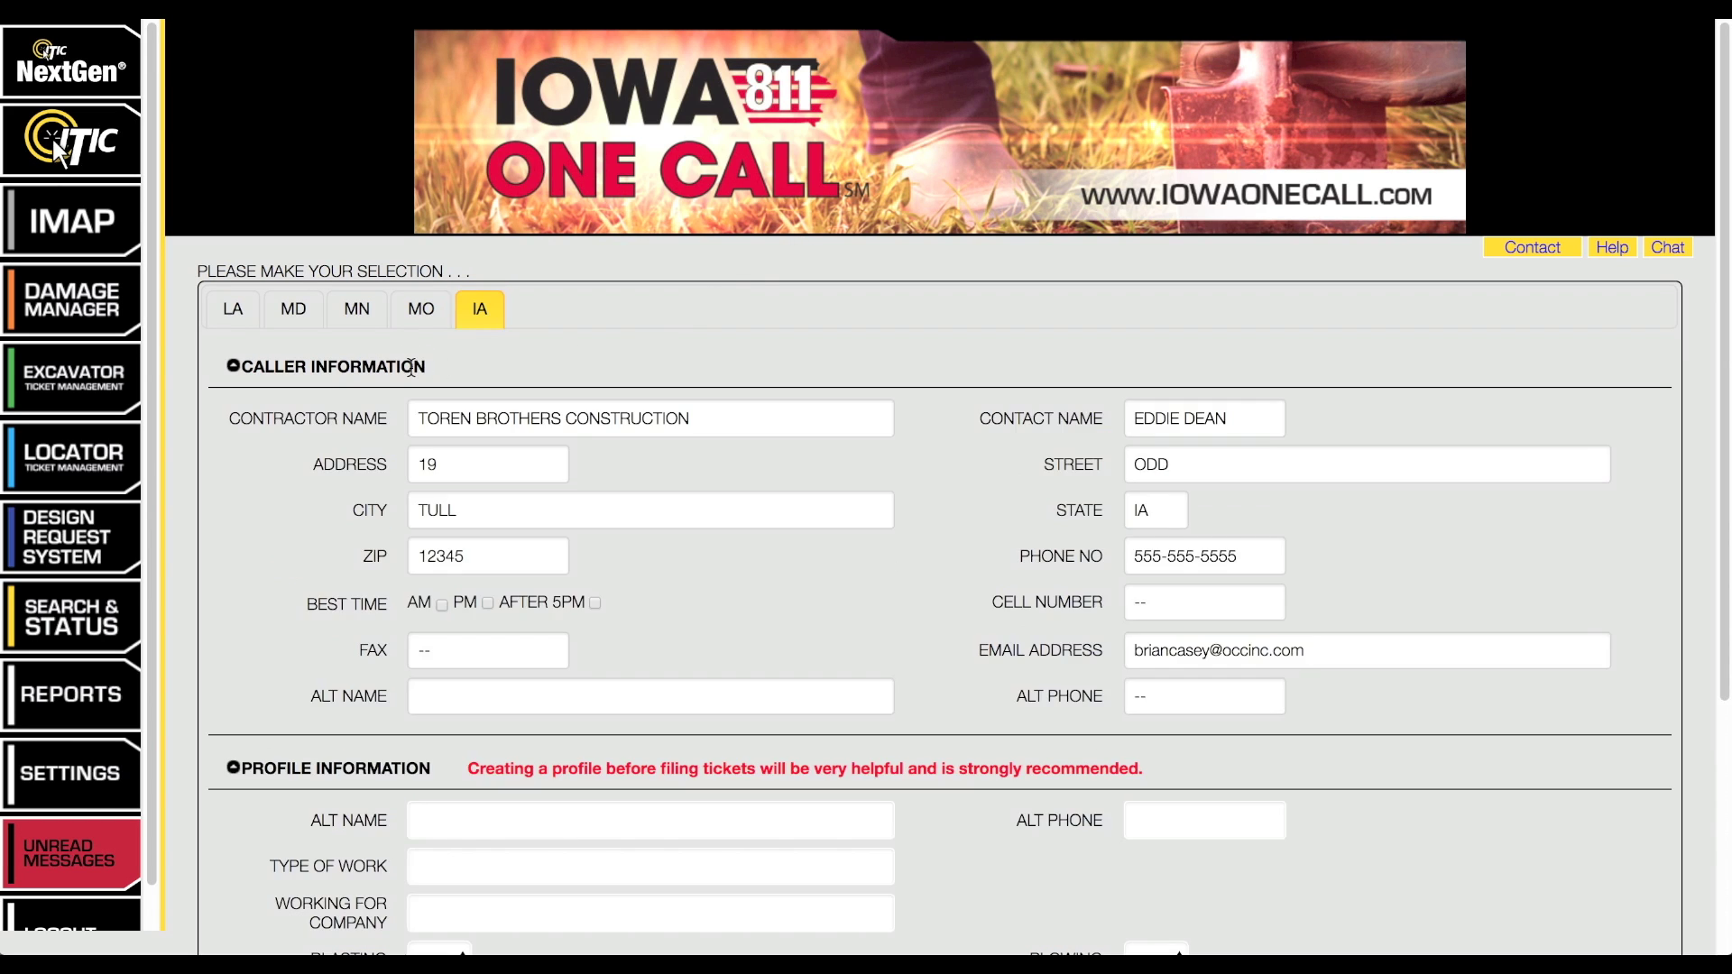
{"action": "left_click_drag", "start_coordinate": [1228, 416], "coordinate": [1097, 426]}
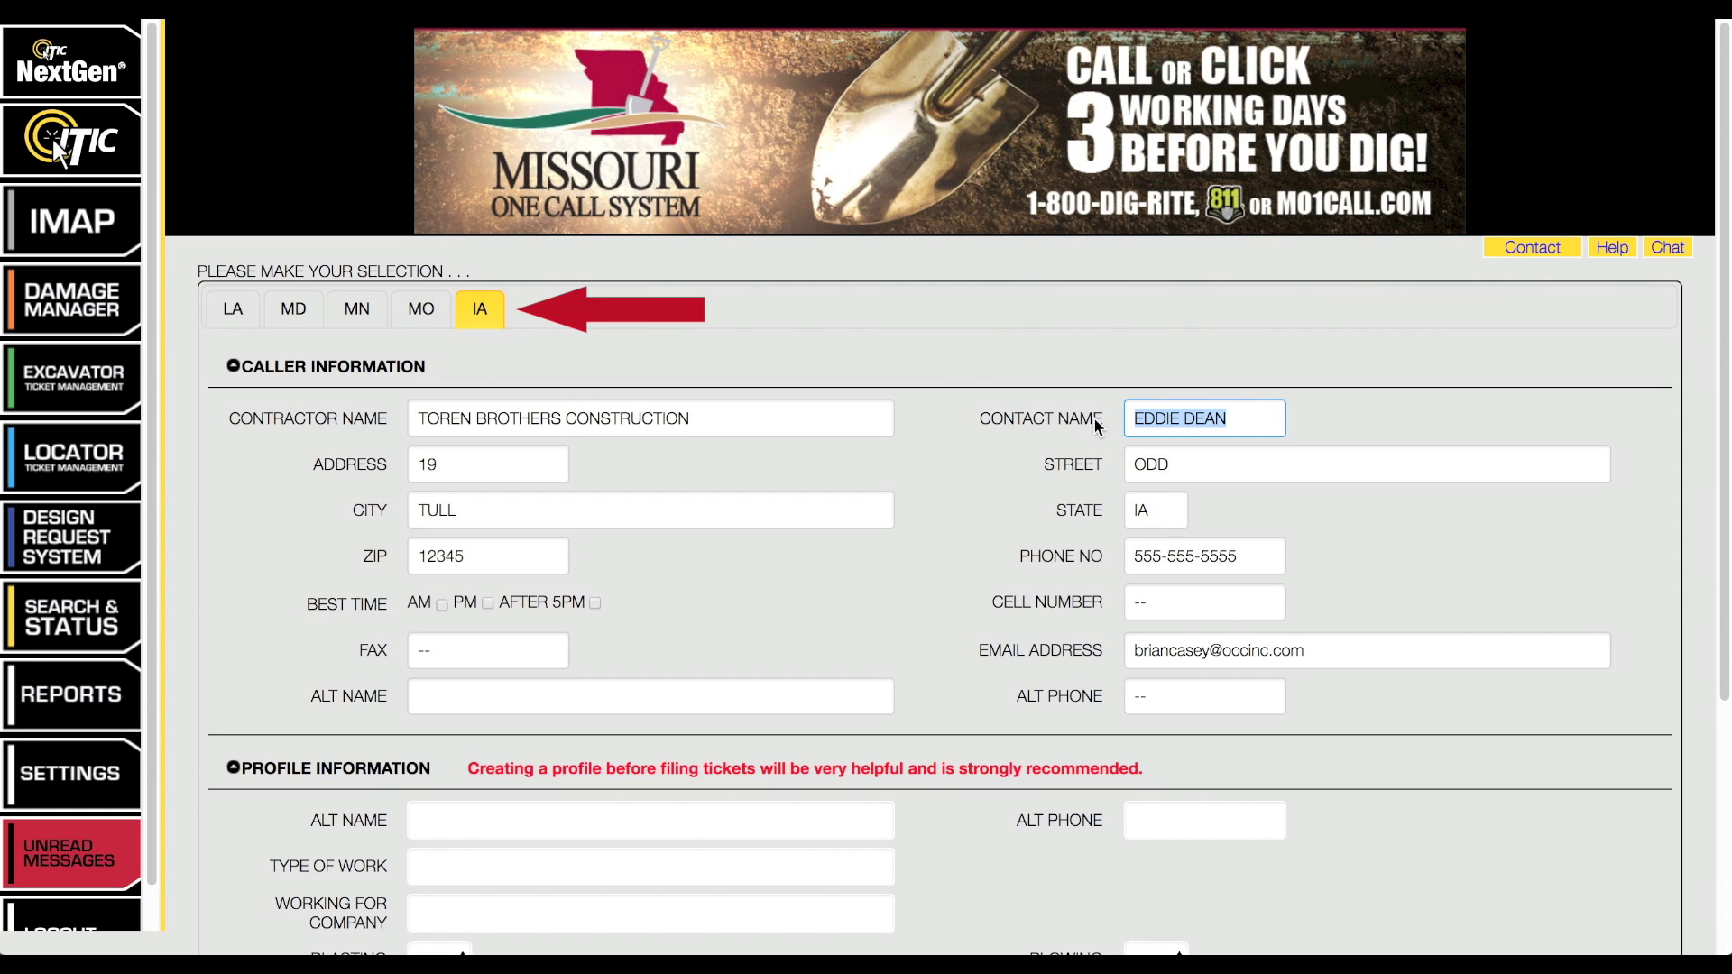
{"action": "type", "text": "Su"}
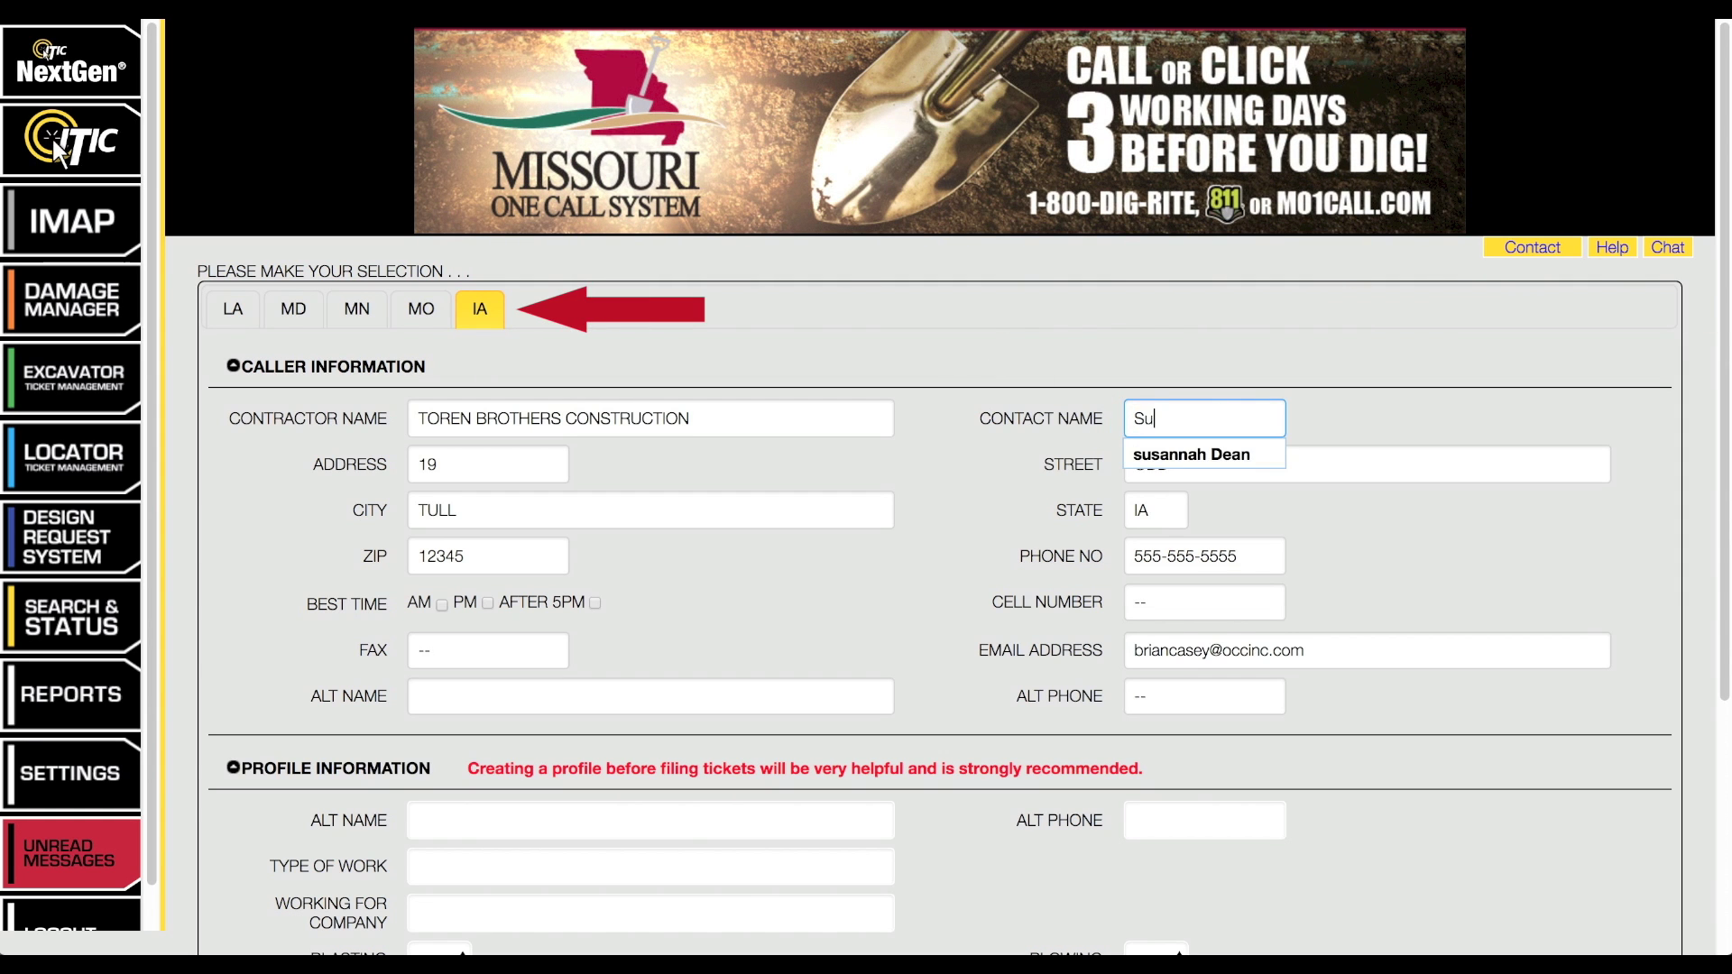
{"action": "type", "text": "sannah Dean"}
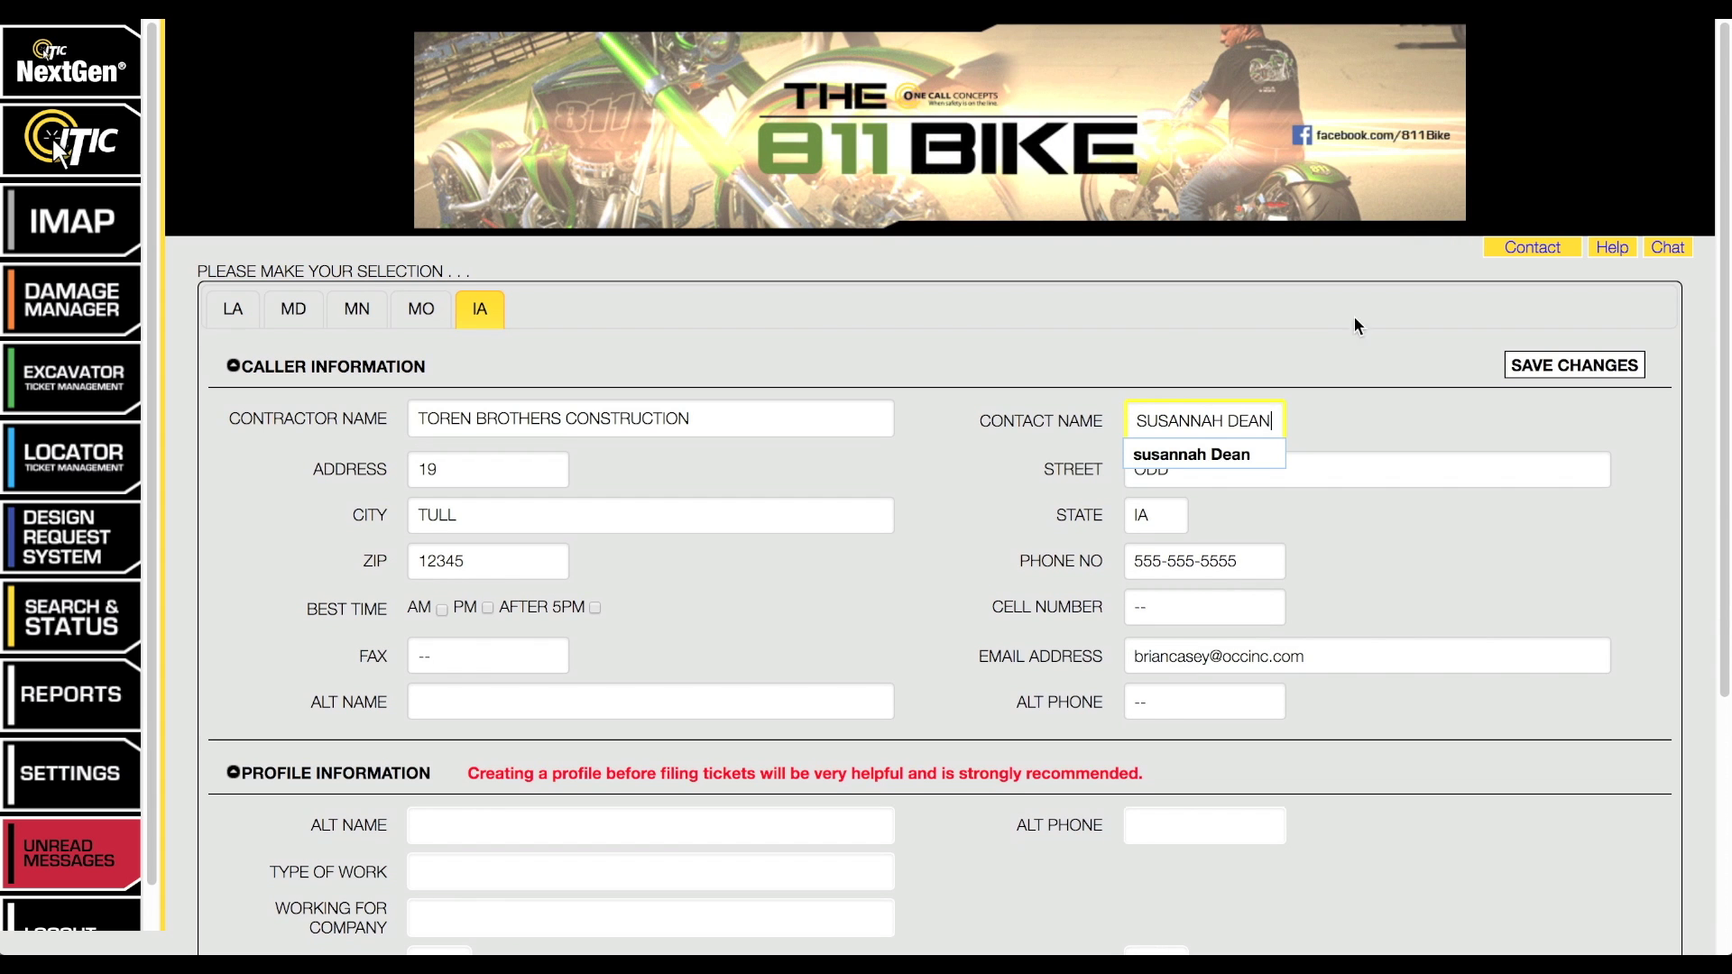
{"action": "left_click", "coordinate": [1515, 371]}
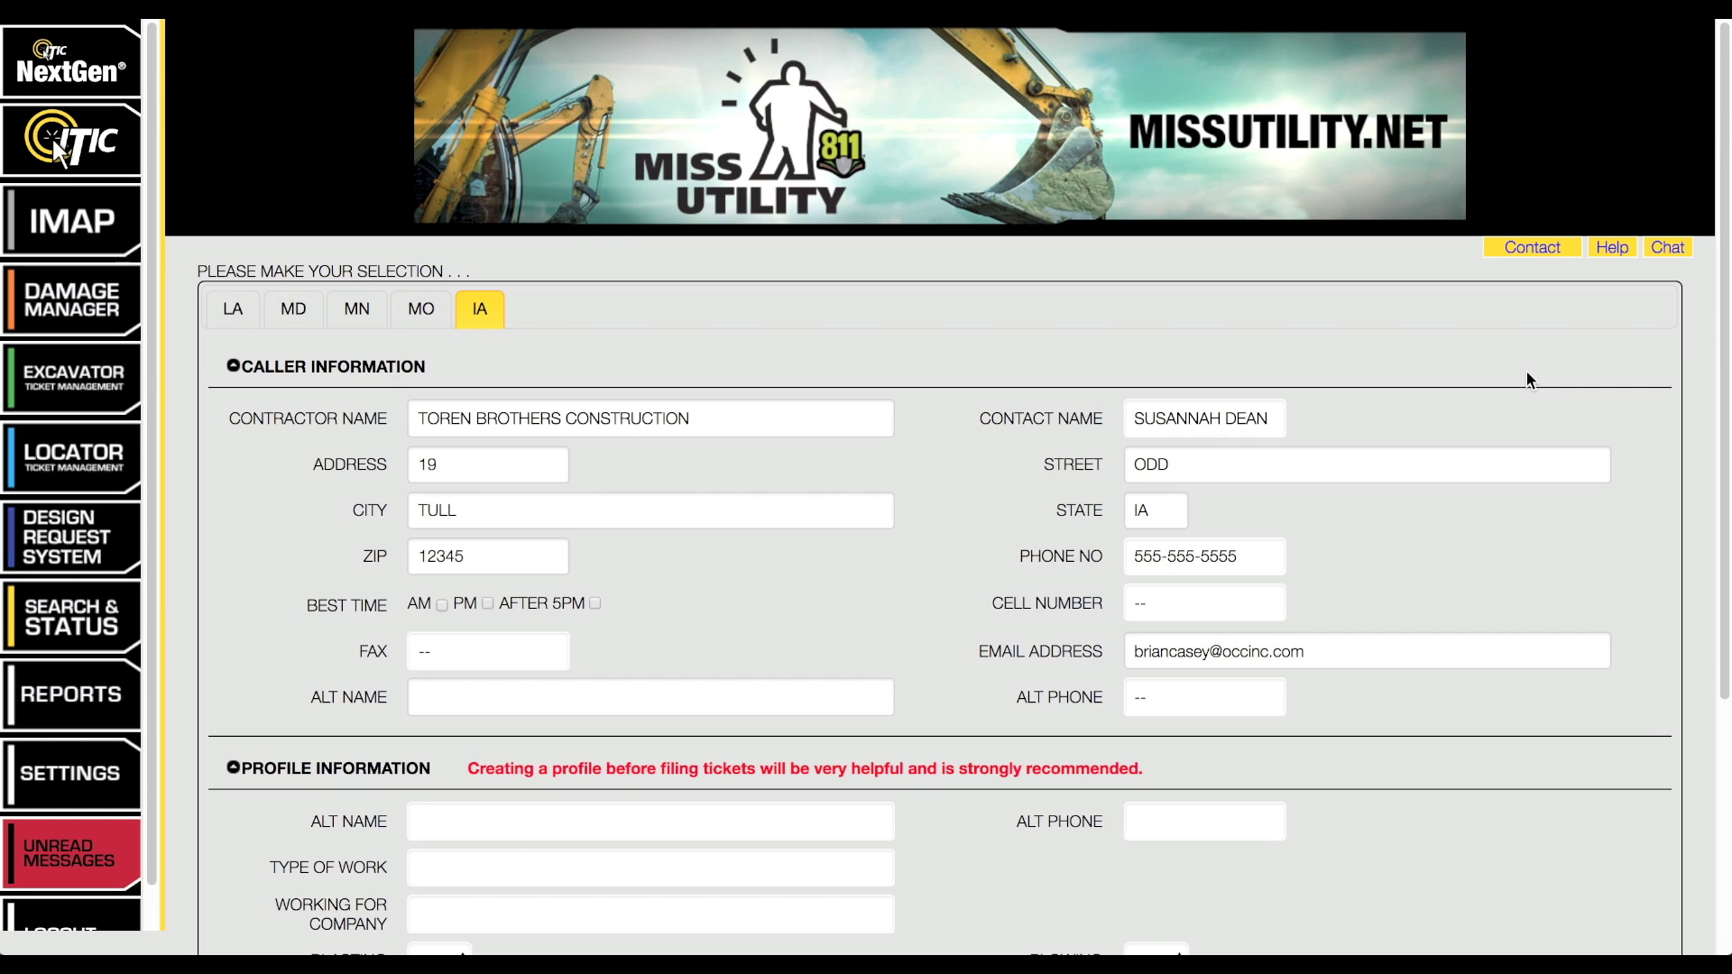
{"action": "scroll", "coordinate": [1692, 495], "scroll_direction": "down", "scroll_amount": 4}
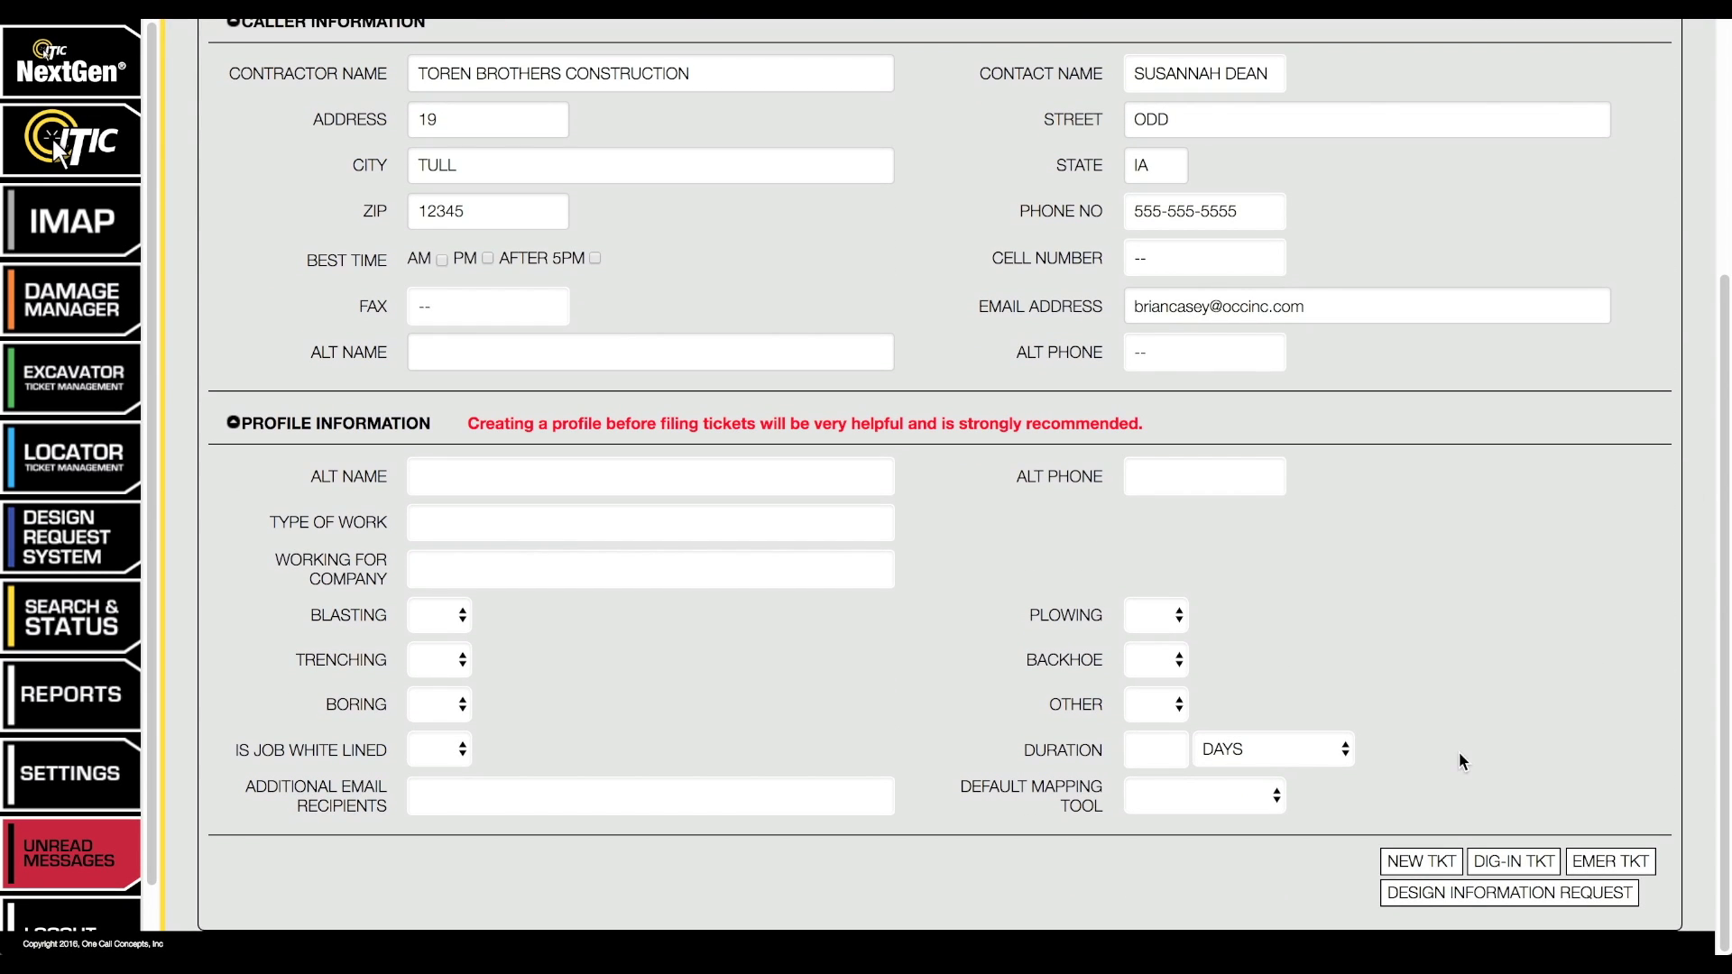
Step: Start a new ticket and centre its map on the Iowa State Capitol, 1007 E Grand Ave
{"action": "left_click", "coordinate": [1418, 861]}
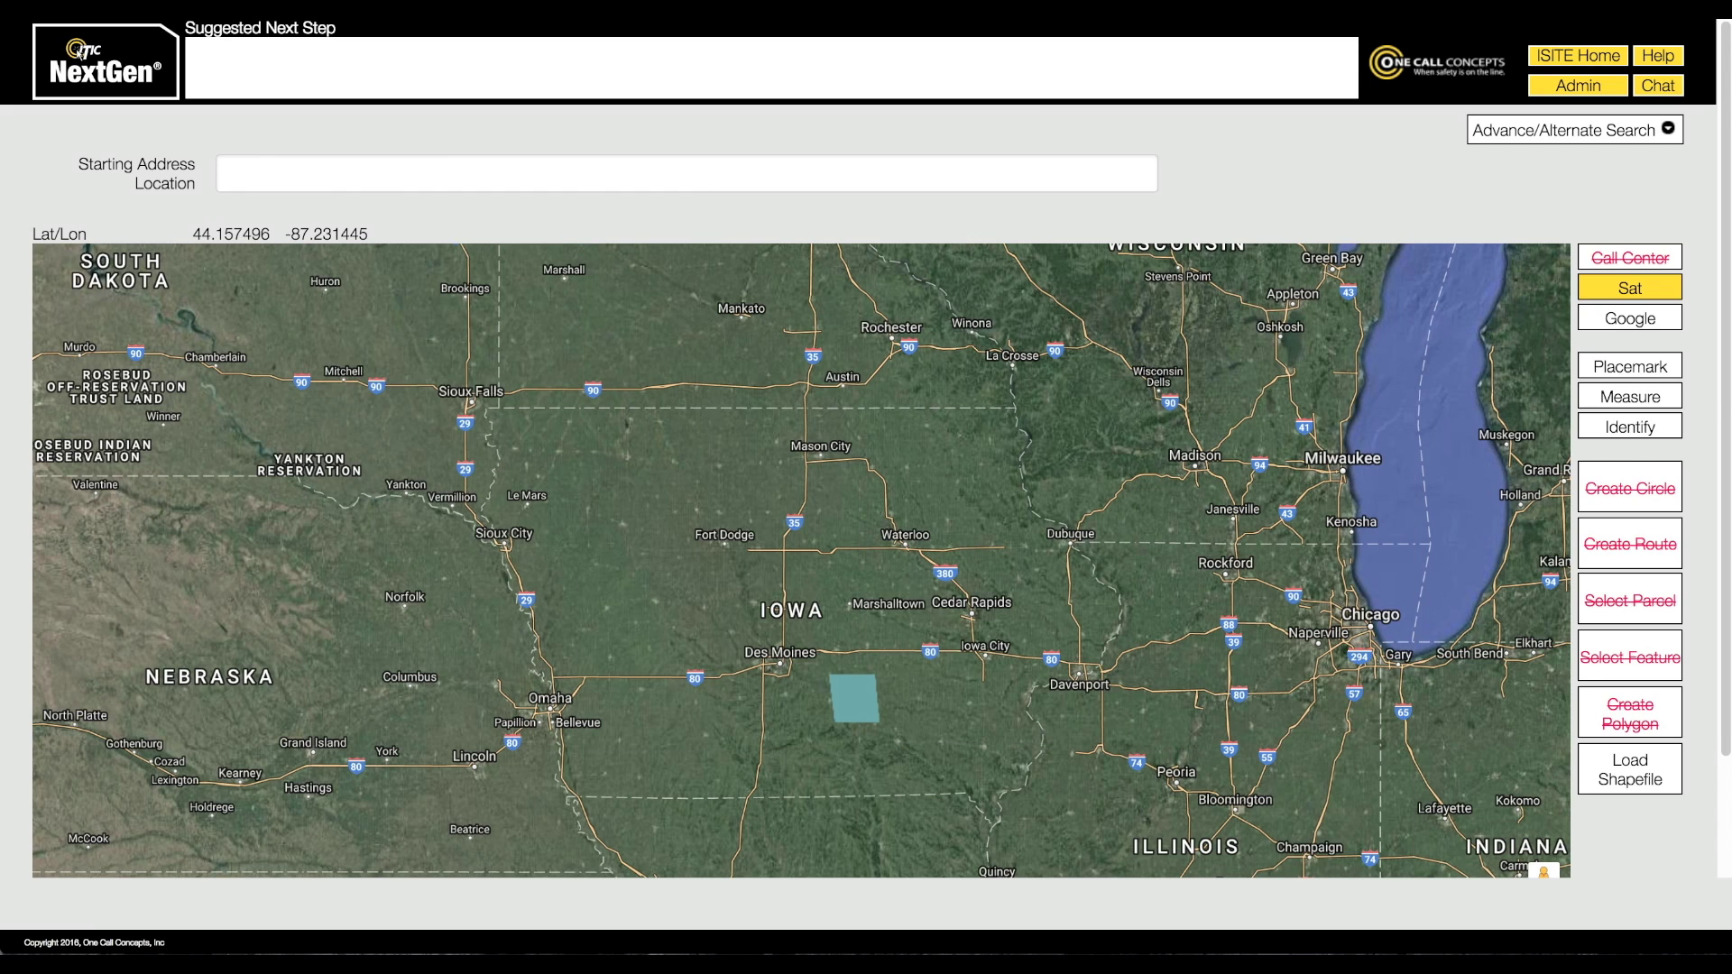
{"action": "left_click", "coordinate": [1116, 174]}
{"action": "type", "text": "iowa st"}
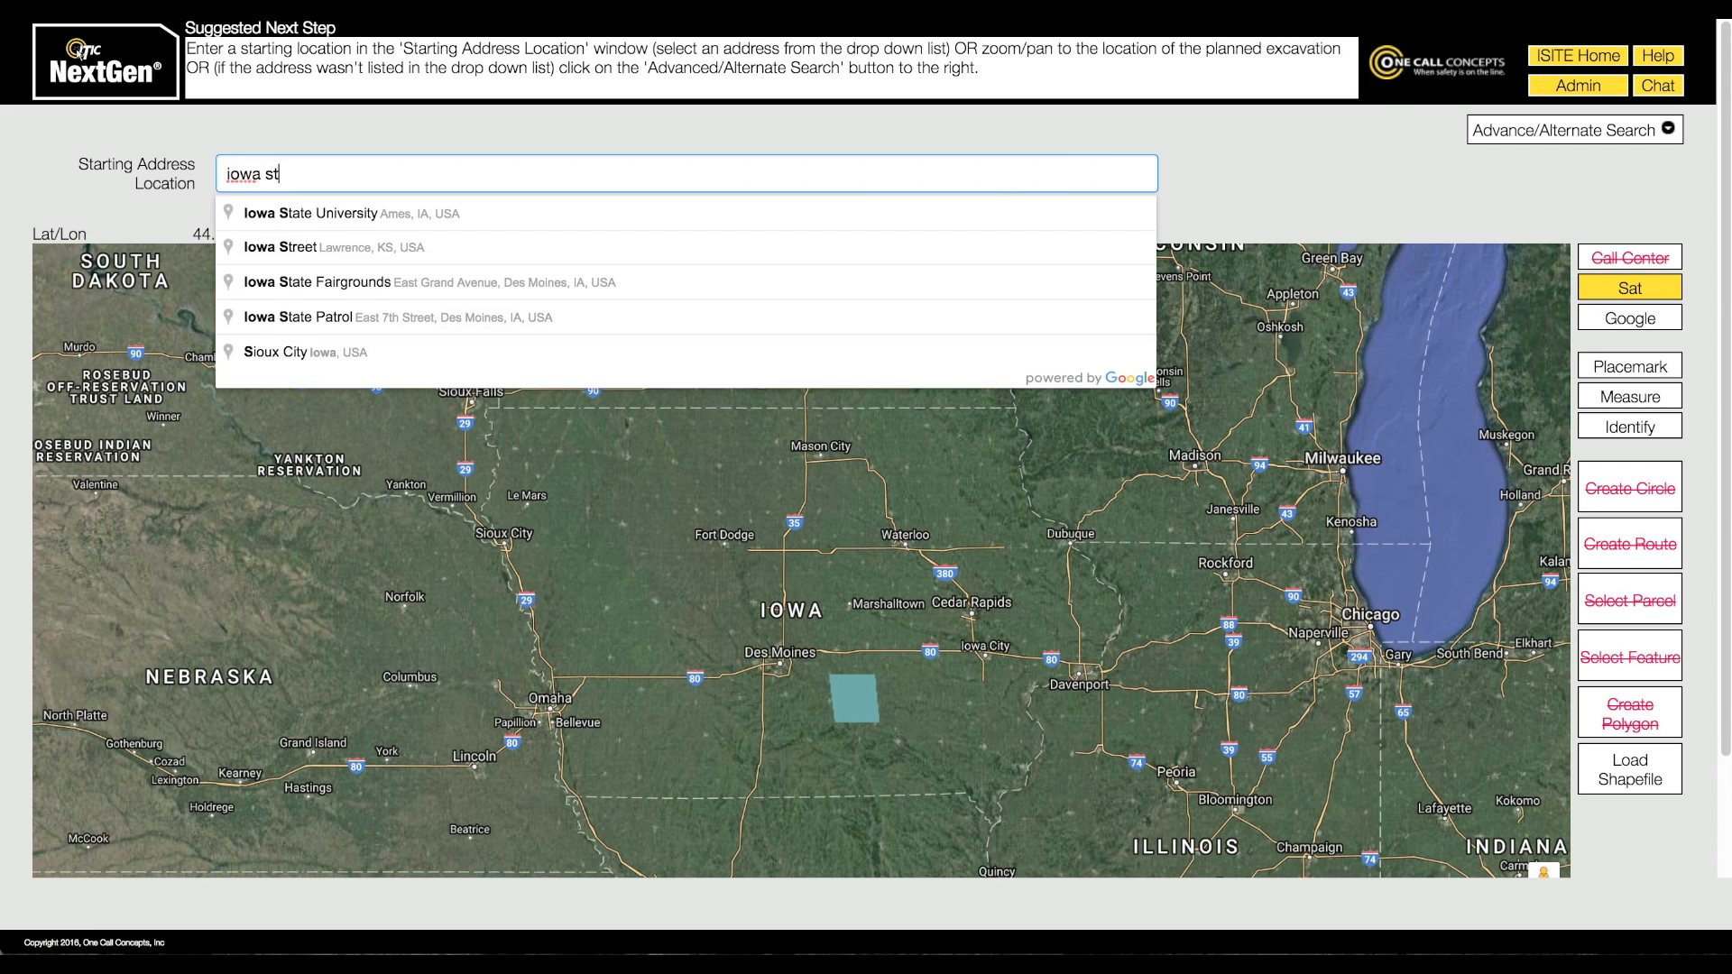
{"action": "type", "text": "ate capitol"}
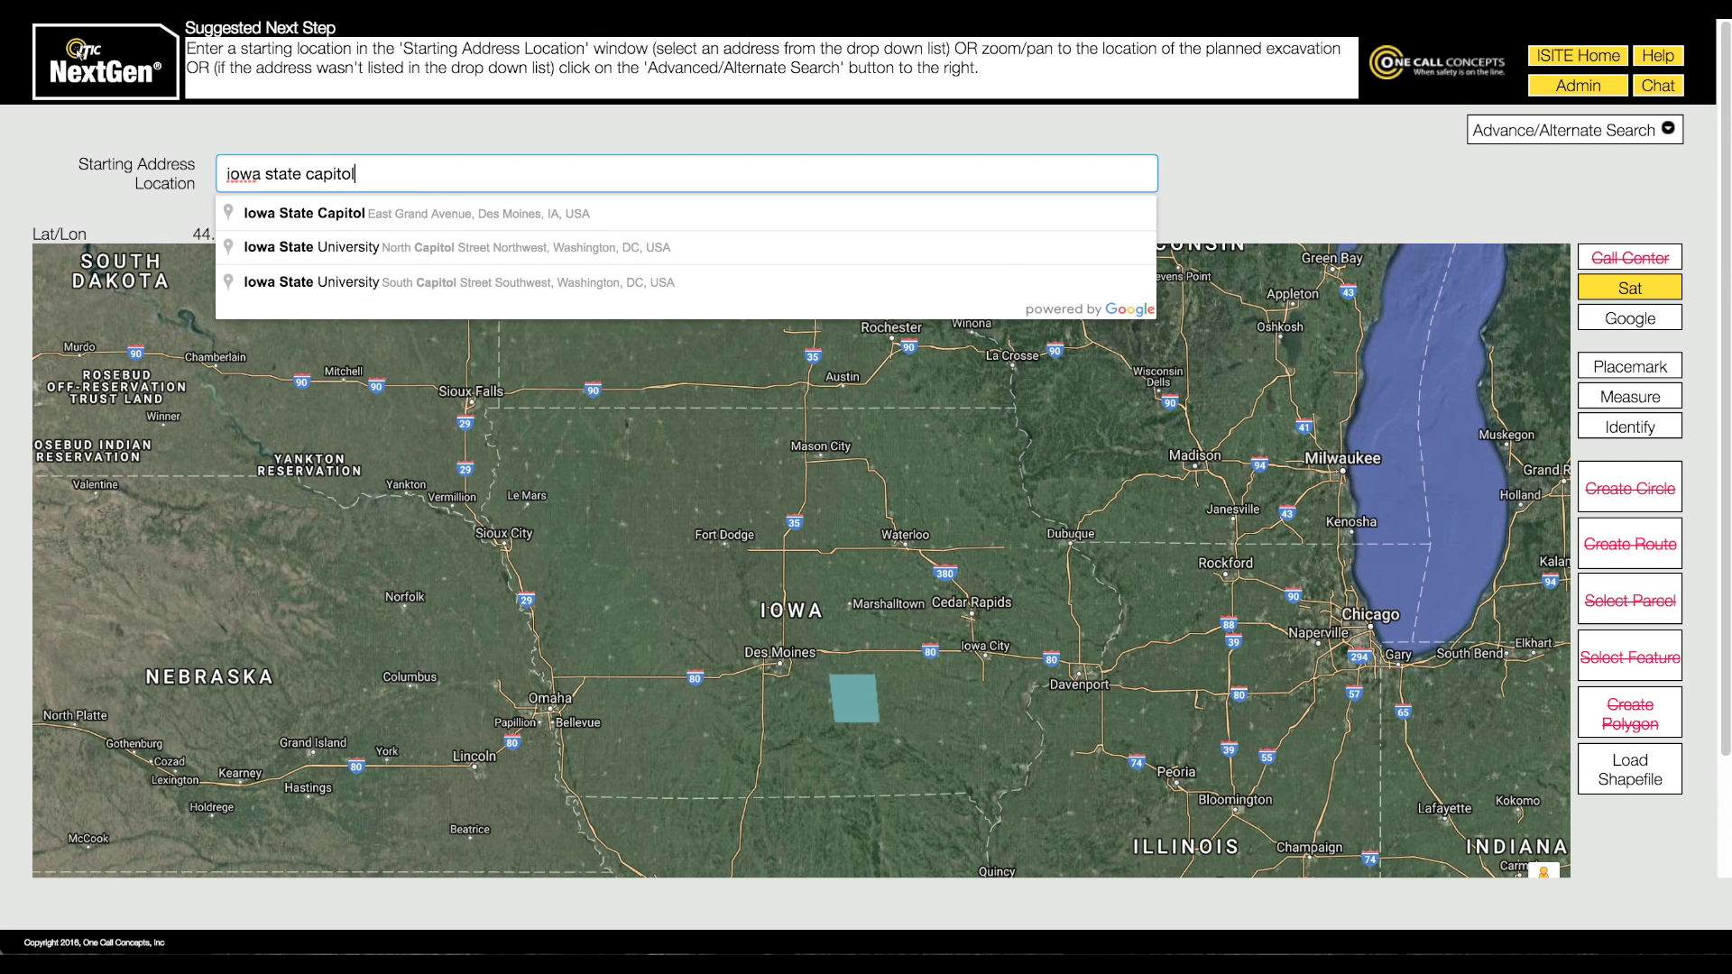
{"action": "key", "text": "Down"}
{"action": "key", "text": "Return"}
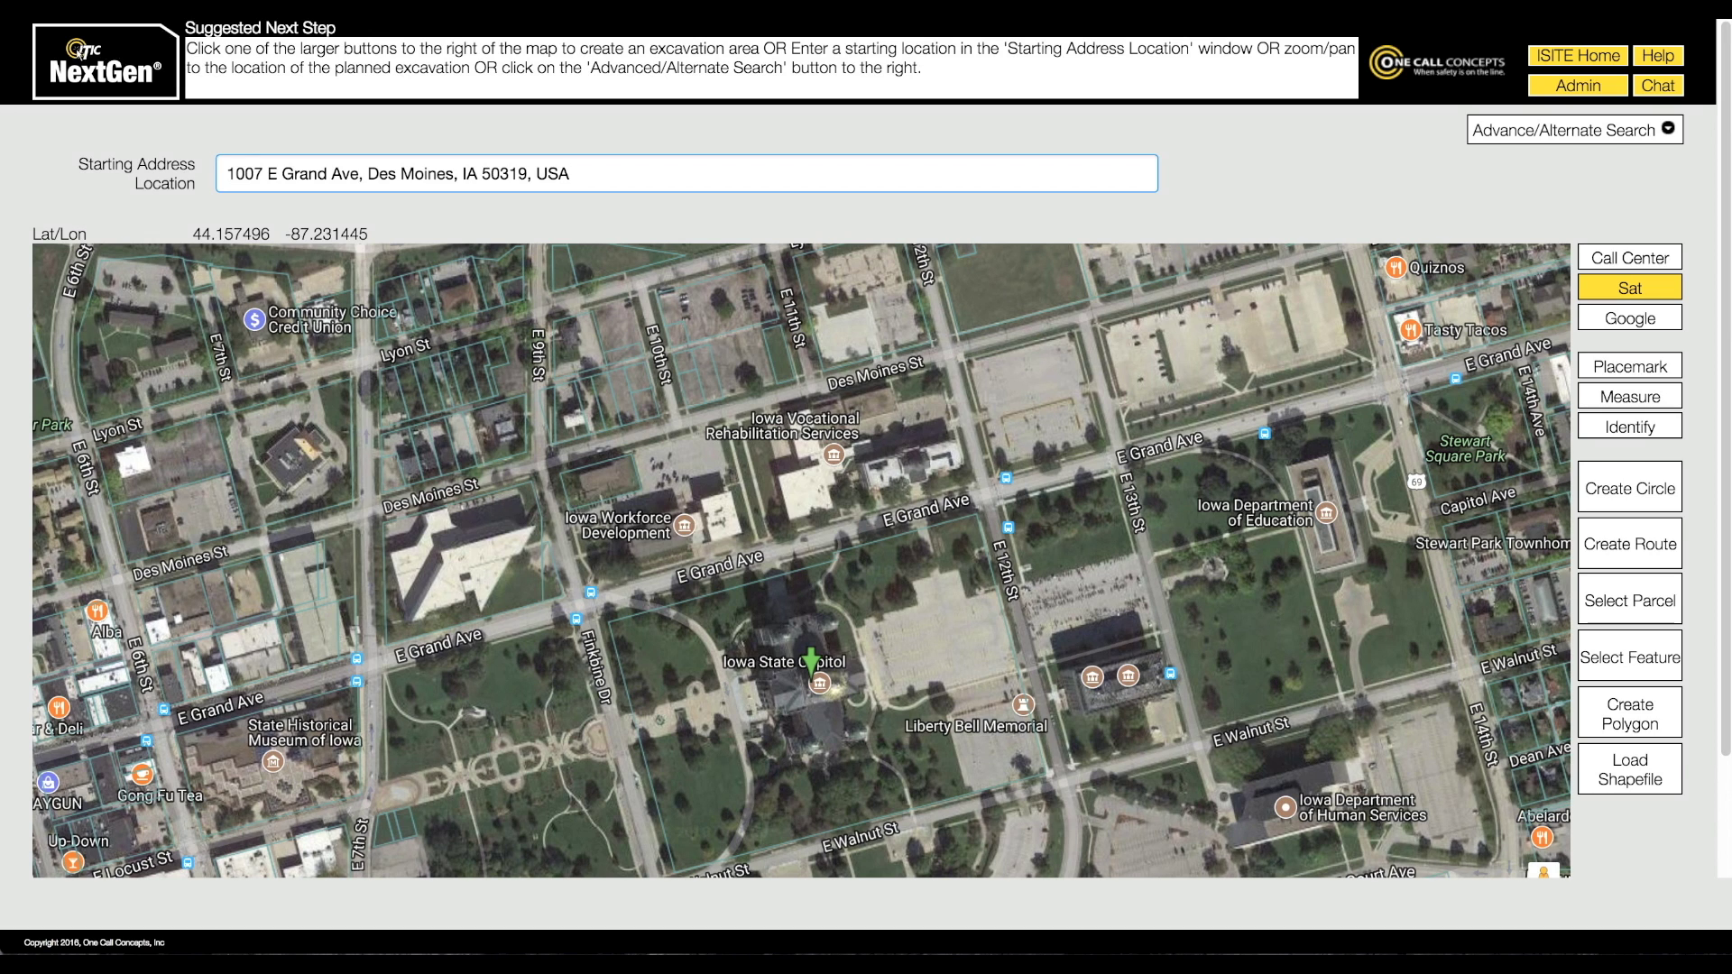
{"action": "left_click", "coordinate": [1670, 132]}
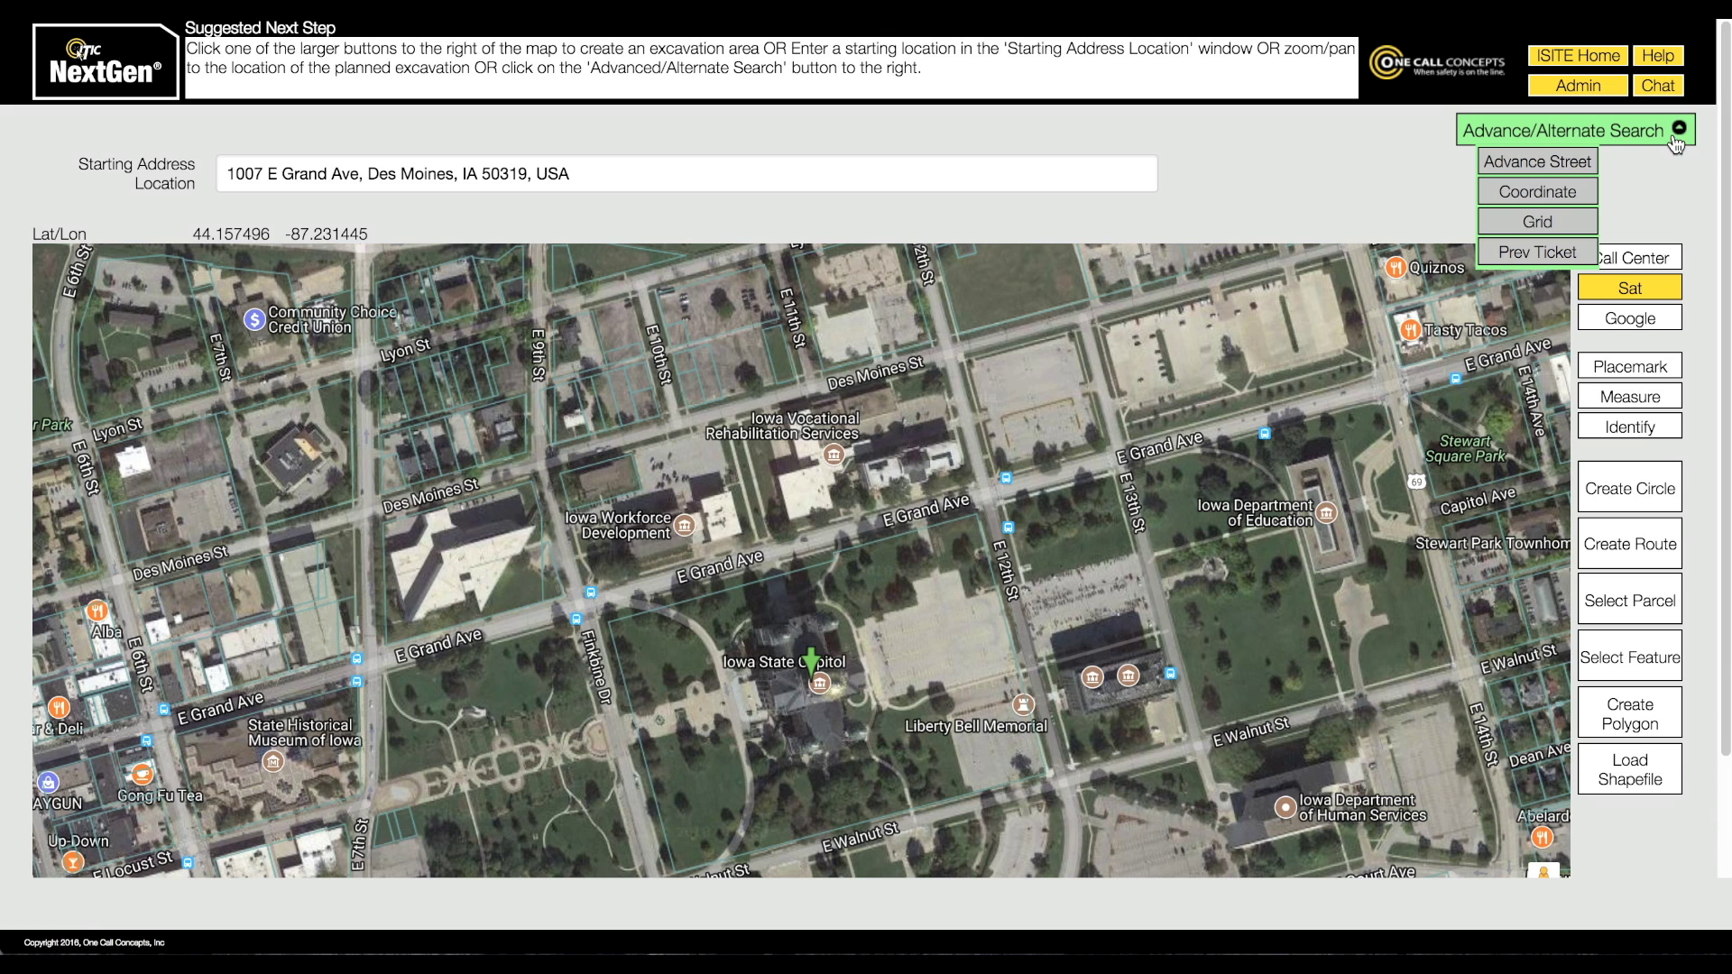
{"action": "left_click", "coordinate": [1551, 161]}
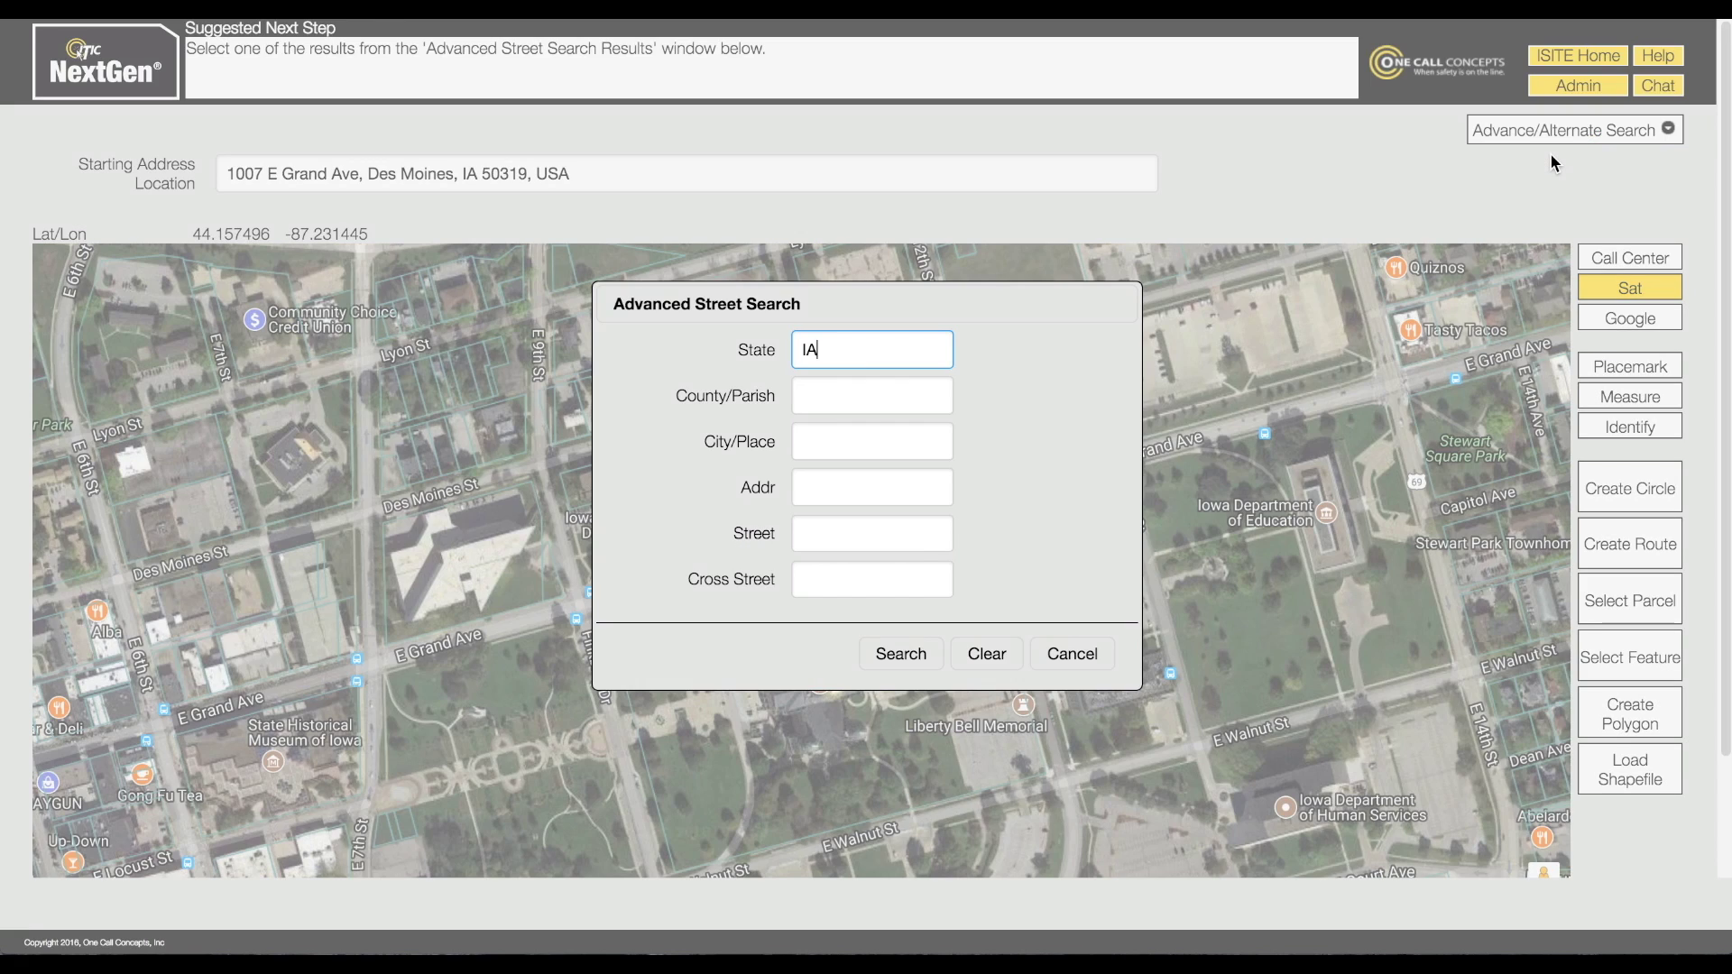
{"action": "left_click", "coordinate": [1101, 661]}
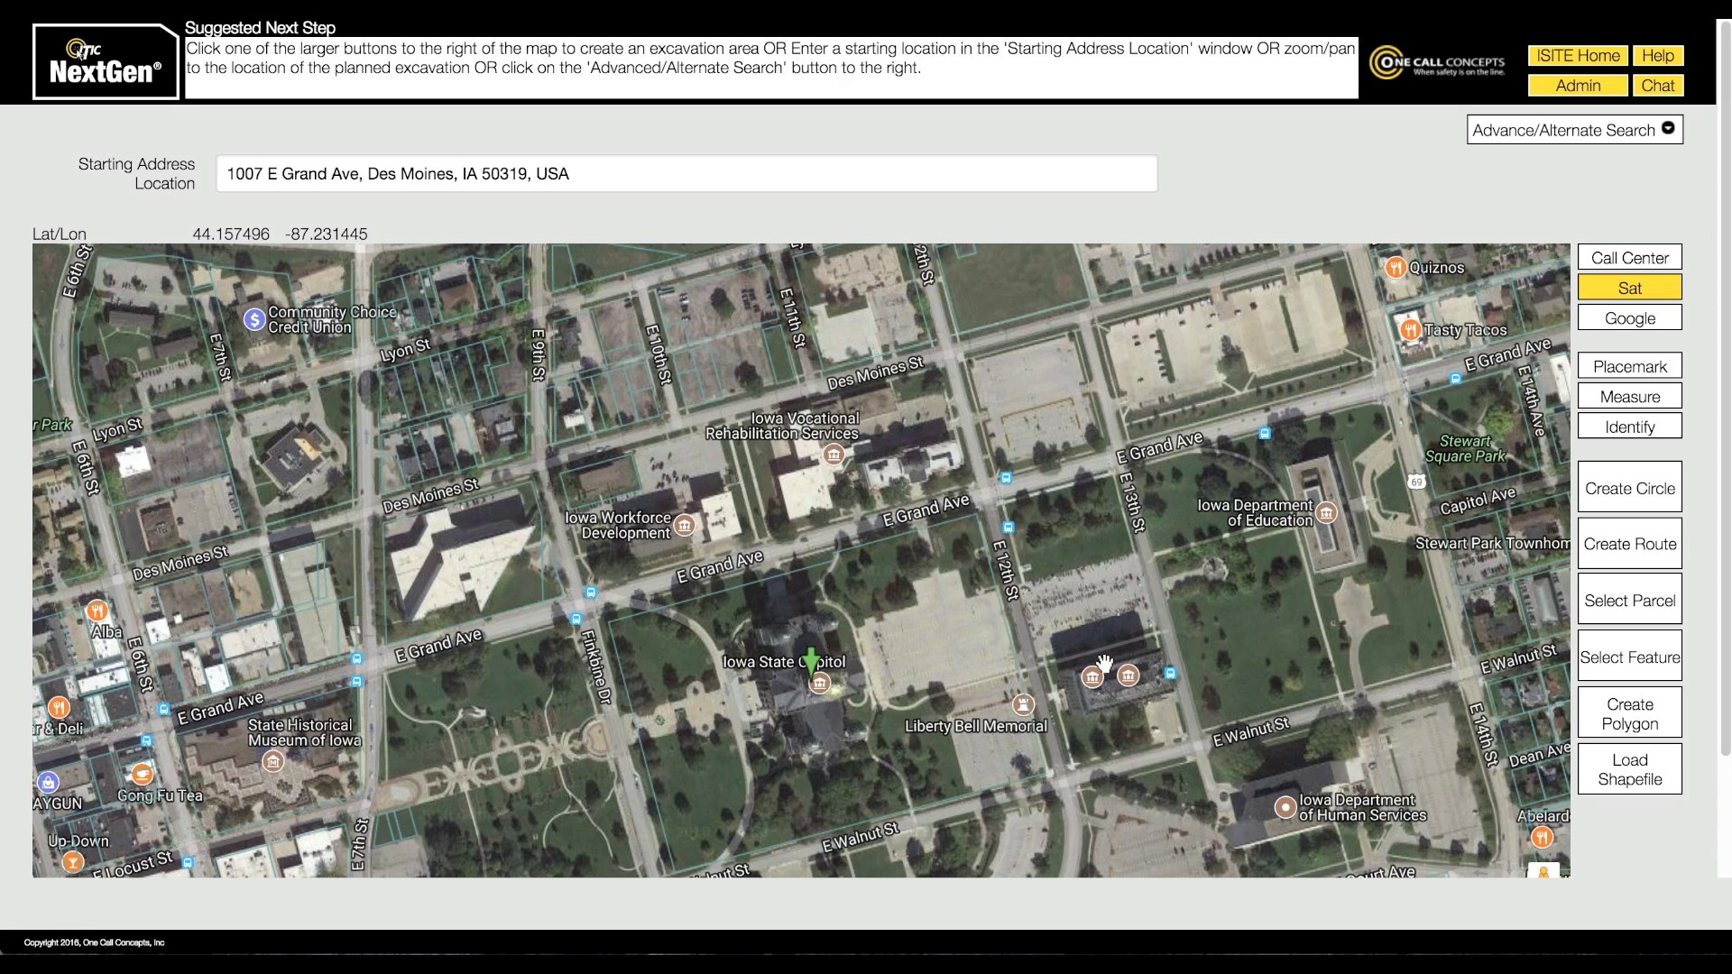
Step: Set a 12 ft circle around a stake about 150 ft NE of E Walnut St and E 13th St, in the park
{"action": "left_click_drag", "start_coordinate": [1104, 665], "coordinate": [978, 614]}
{"action": "scroll", "coordinate": [1024, 630], "scroll_direction": "up", "scroll_amount": 2}
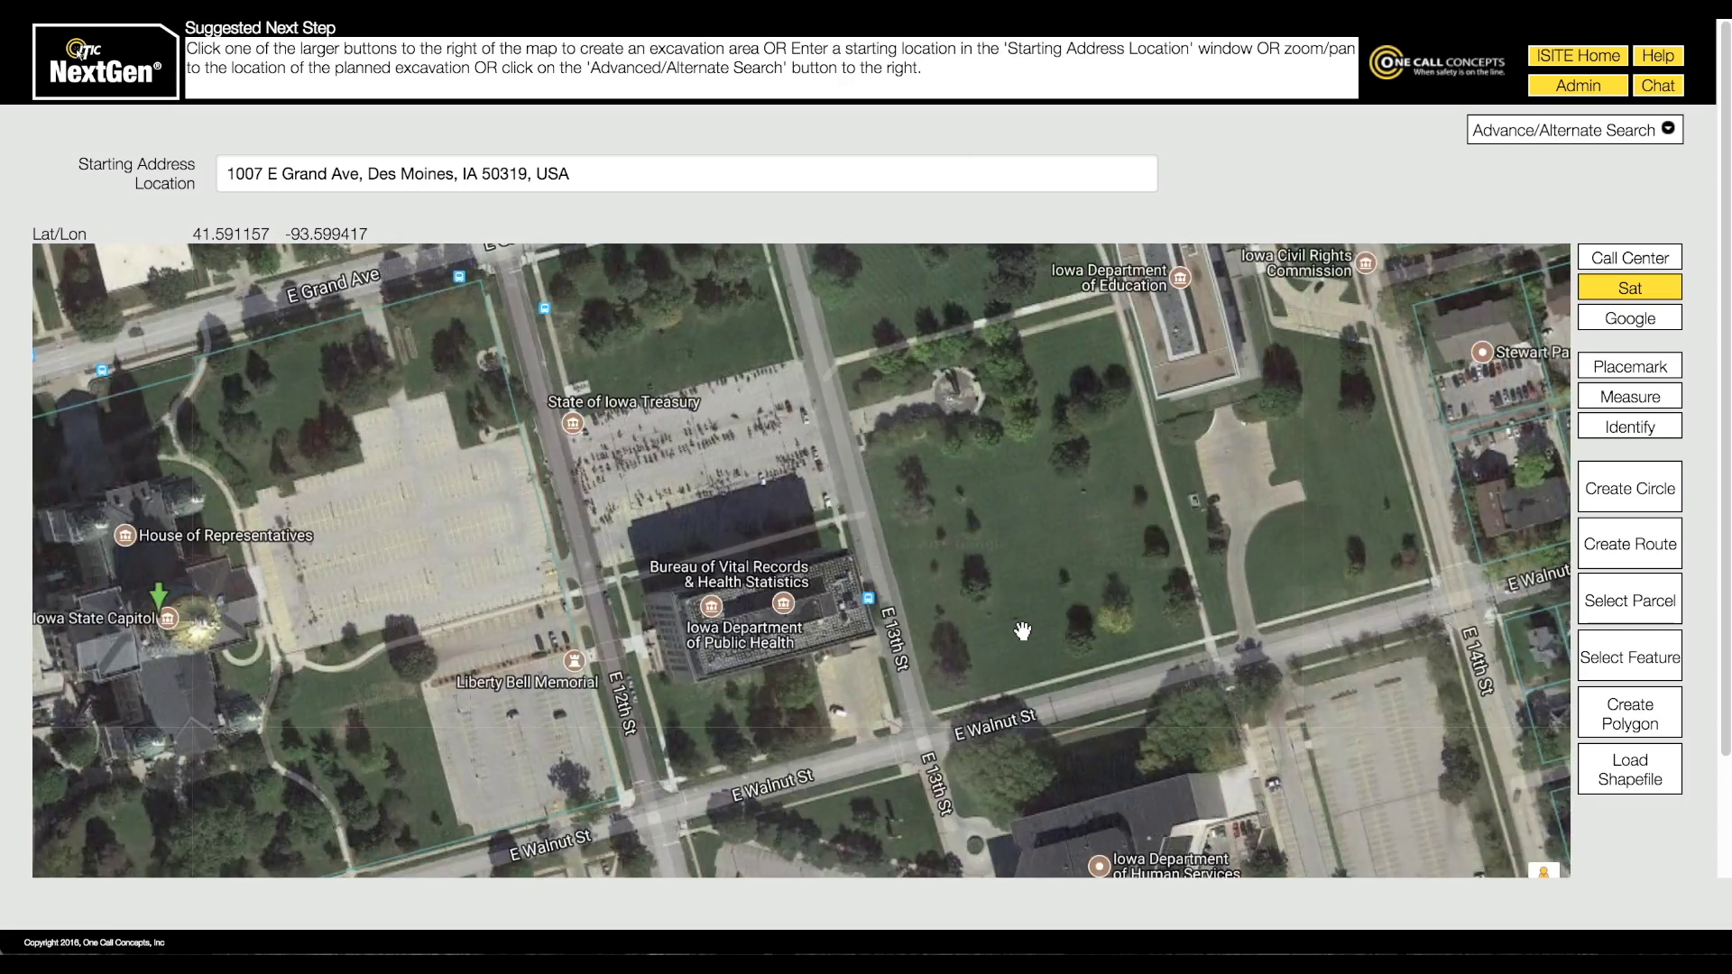
{"action": "left_click", "coordinate": [1635, 511]}
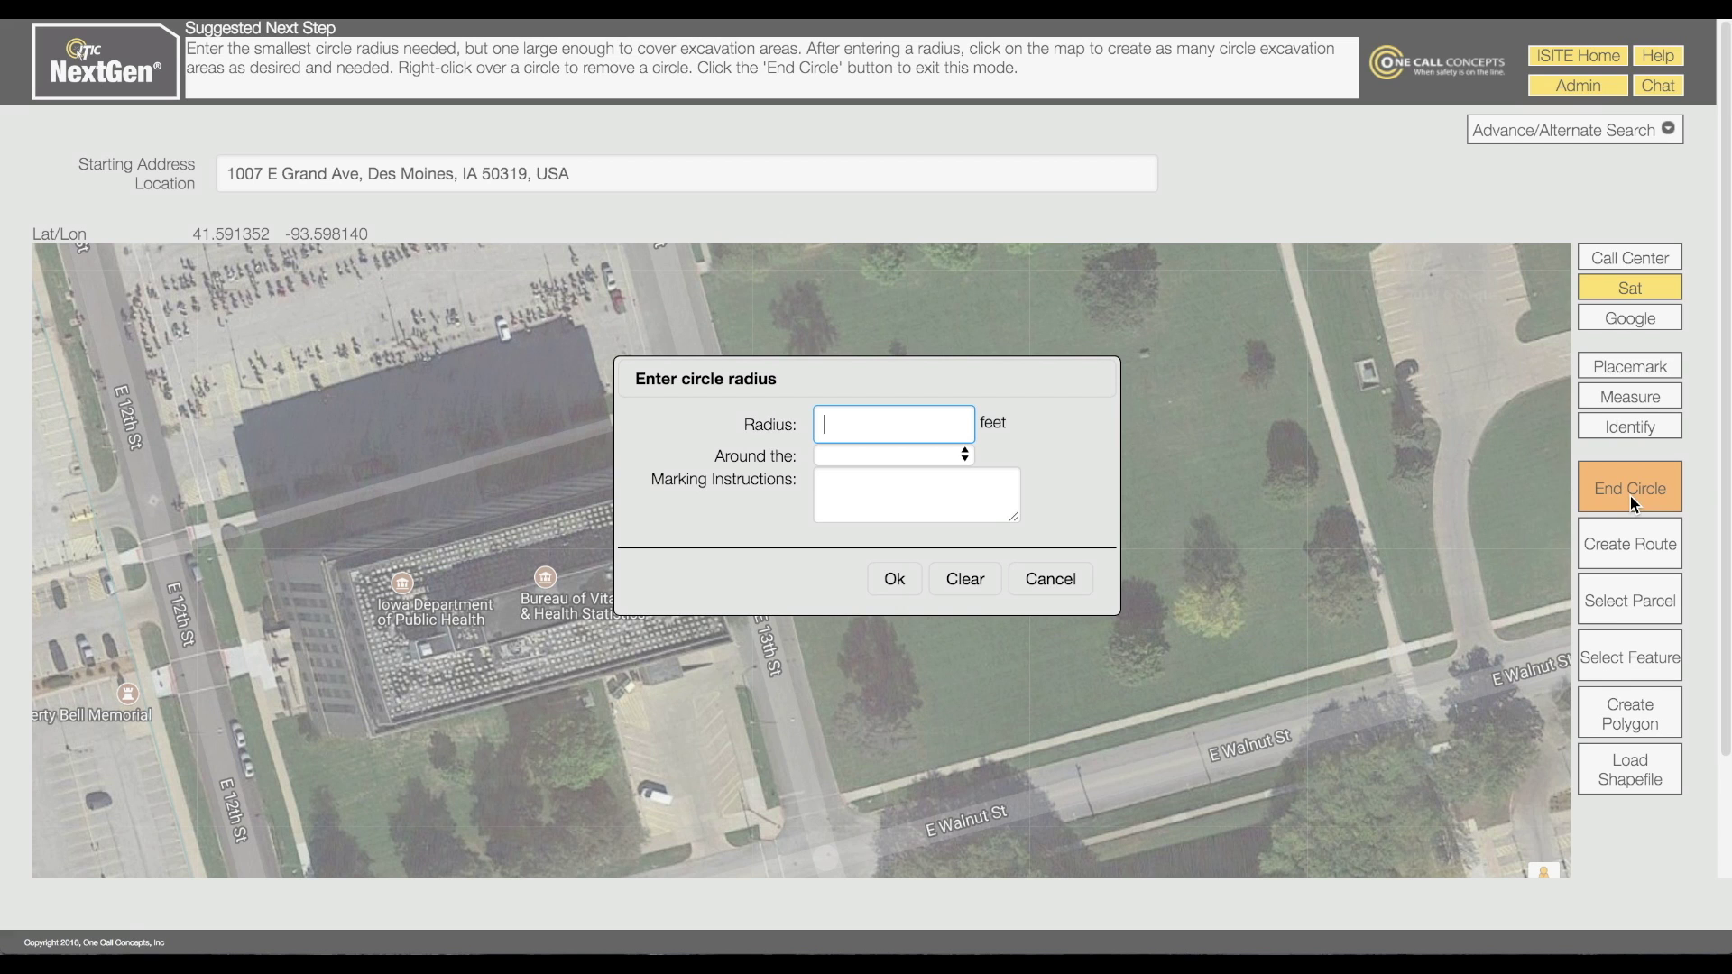
{"action": "type", "text": "12"}
{"action": "left_click", "coordinate": [947, 458]}
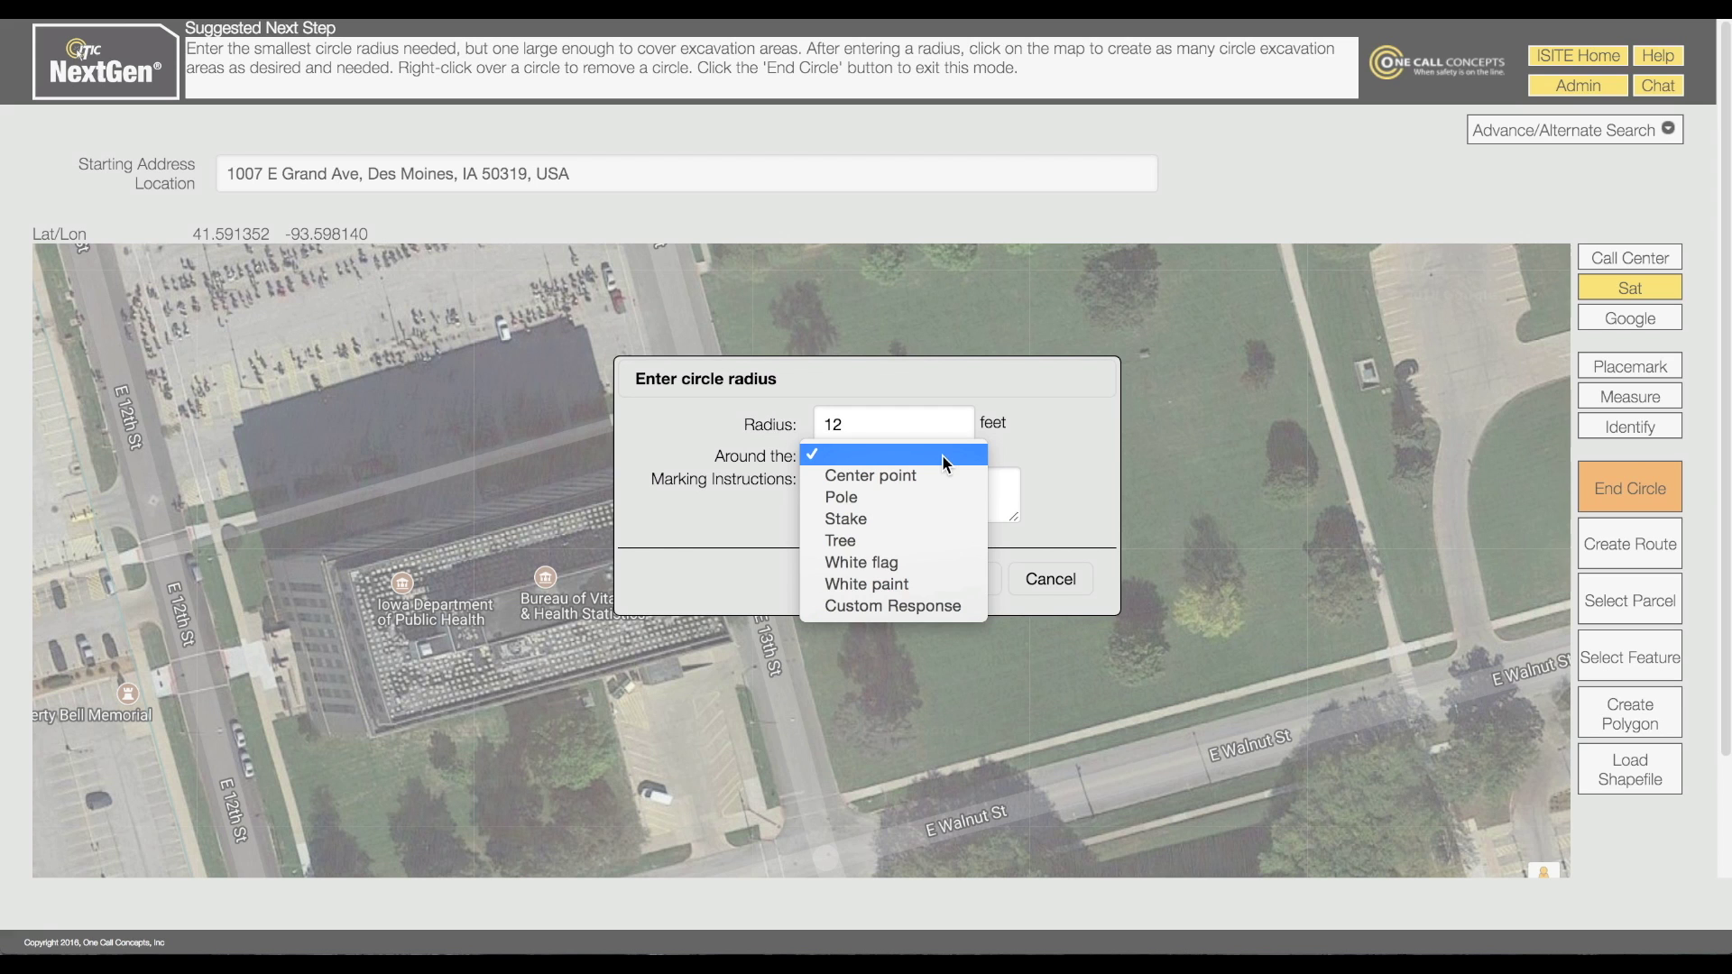
{"action": "left_click", "coordinate": [928, 518]}
{"action": "left_click", "coordinate": [922, 501]}
{"action": "type", "text": "located approx "}
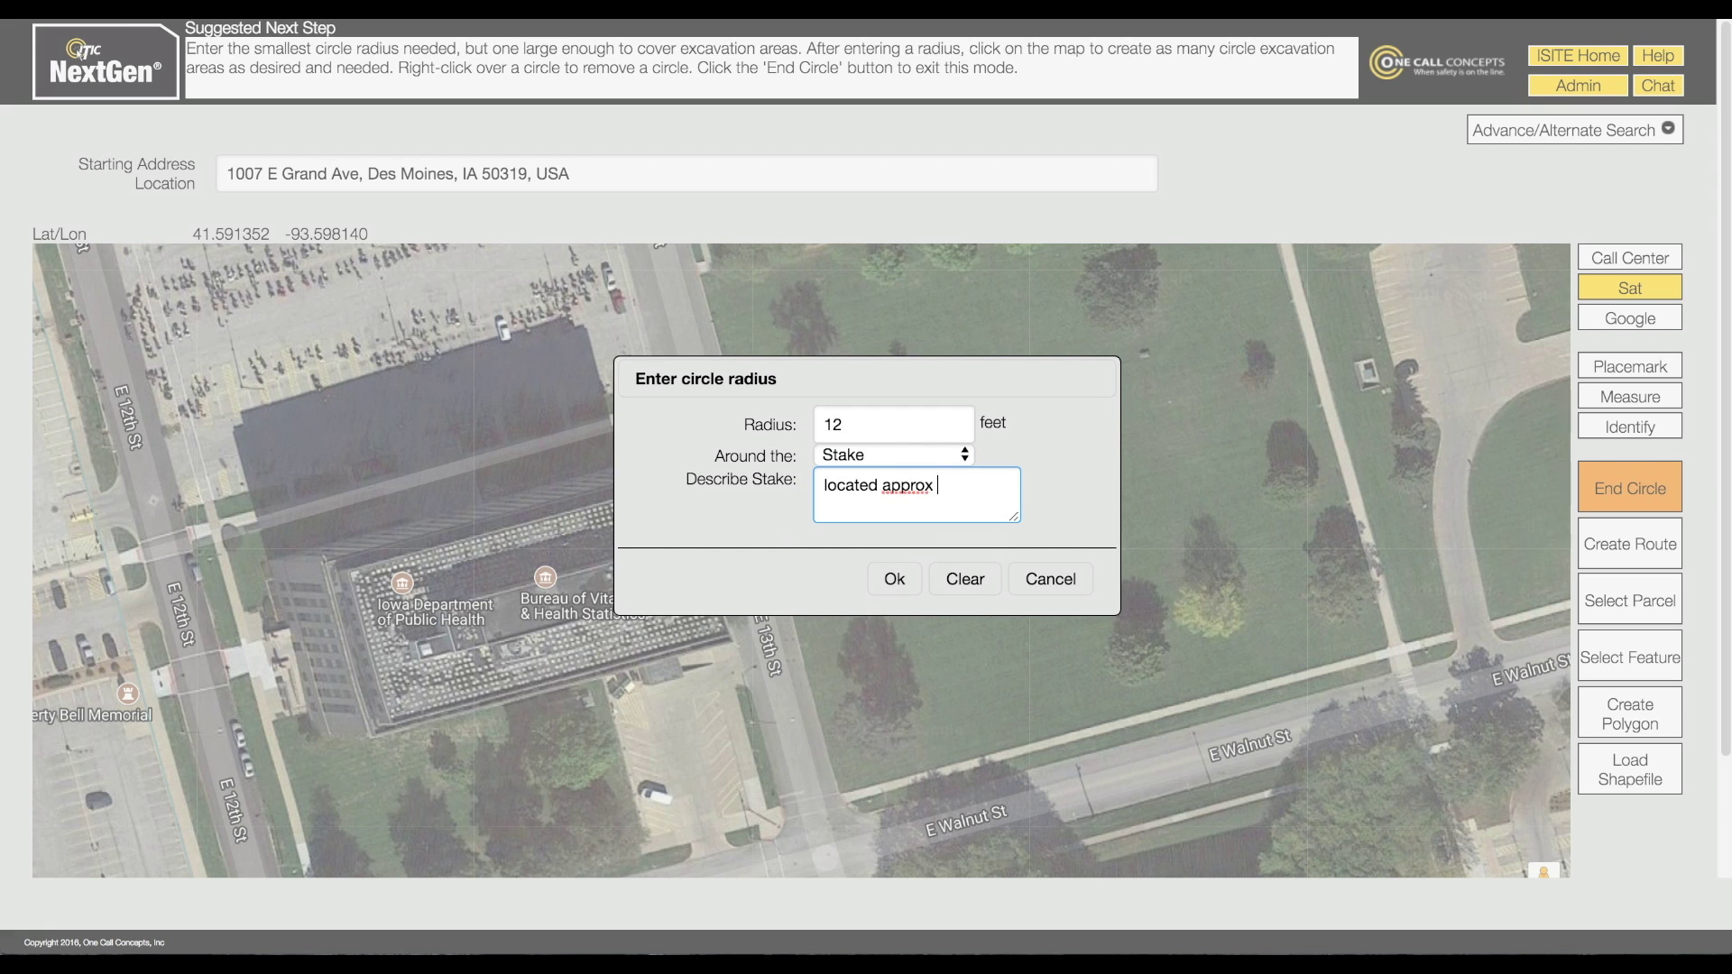
{"action": "type", "text": "150ft n&E of intersection of e waln"}
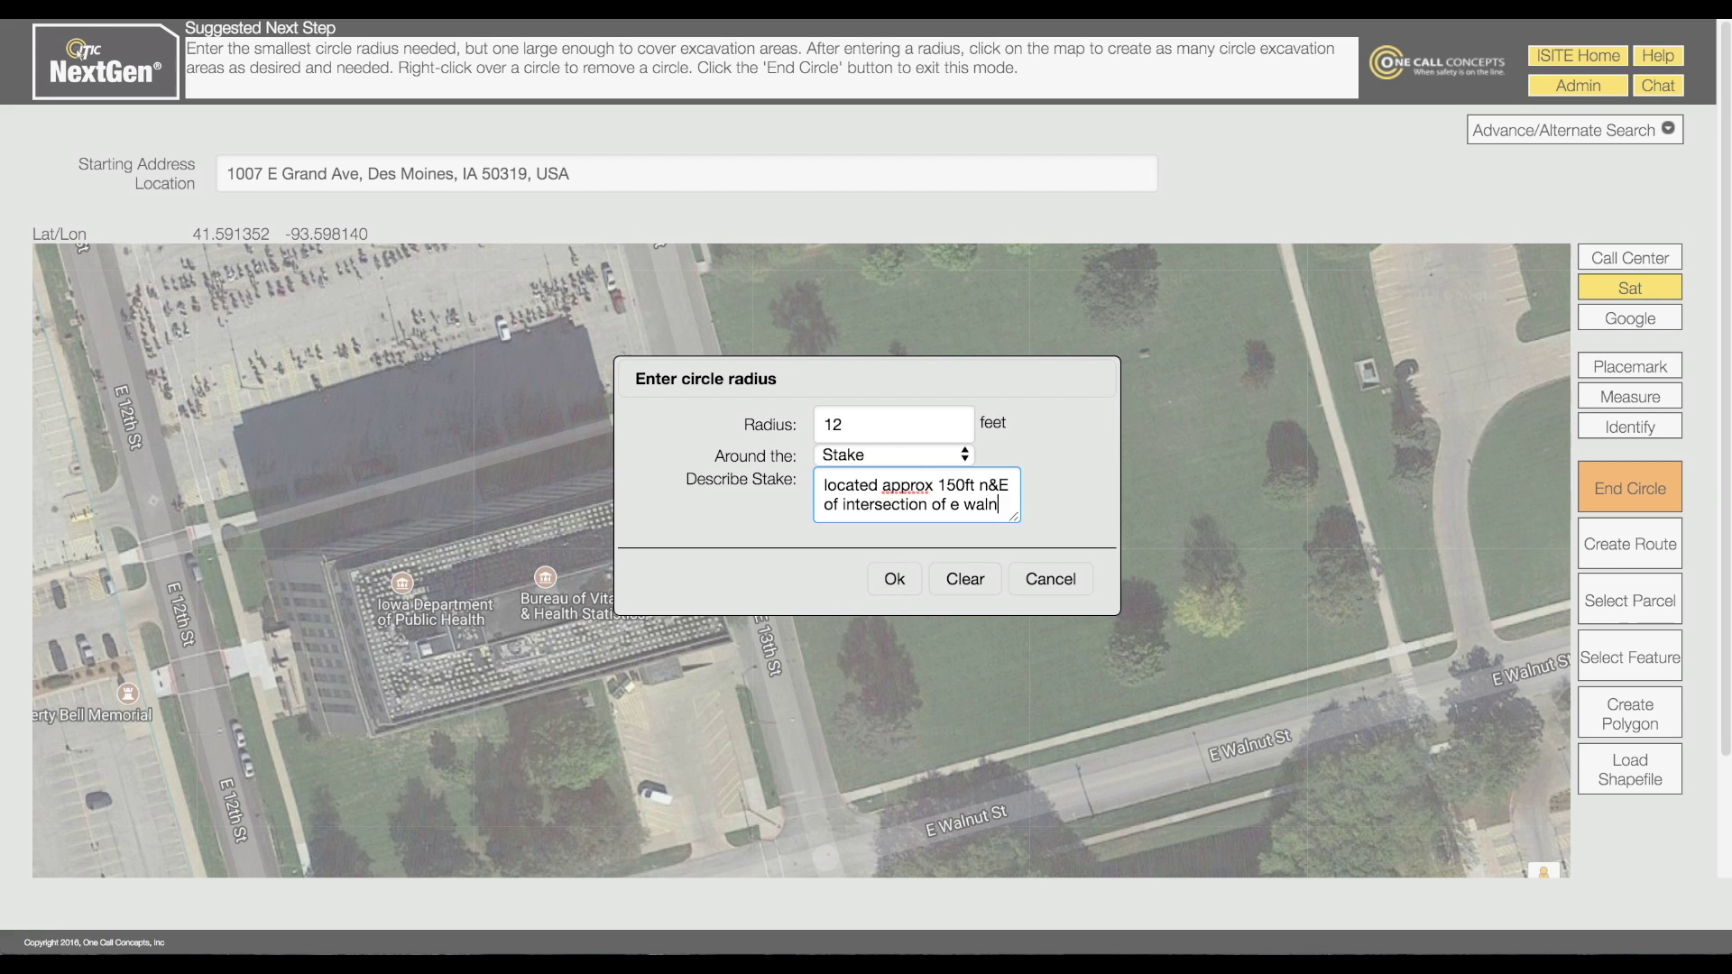
{"action": "type", "text": "ut st and e 13"}
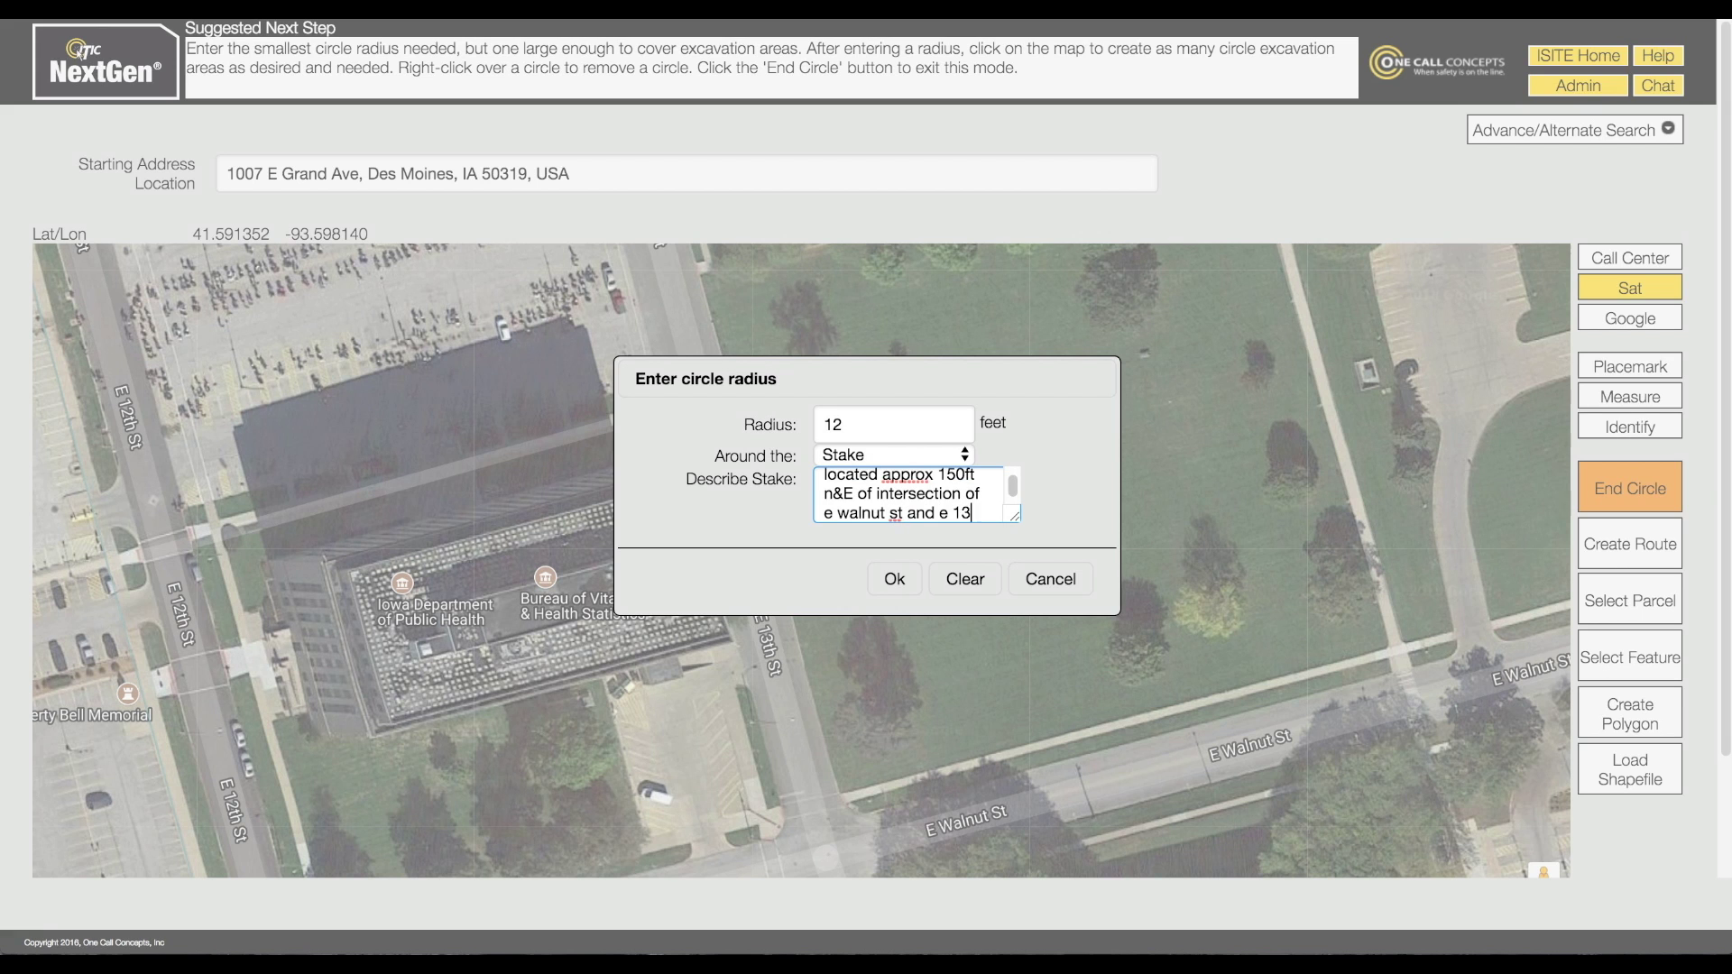
{"action": "type", "text": "th st, in park"}
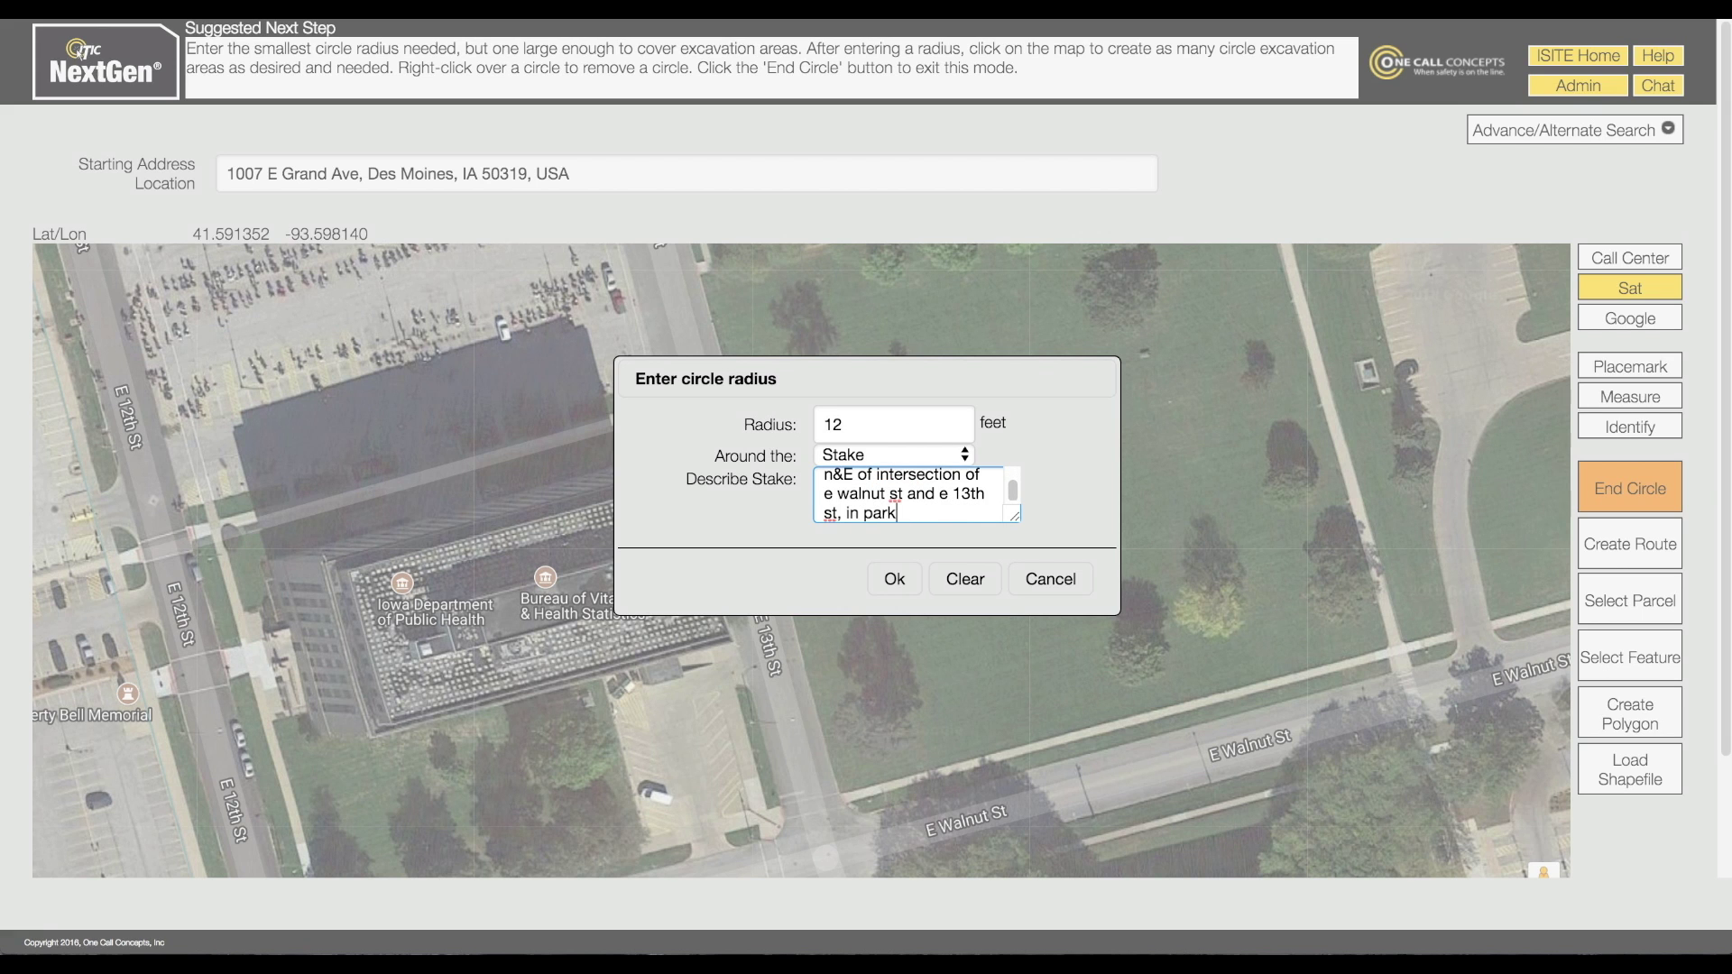
{"action": "left_click", "coordinate": [904, 570]}
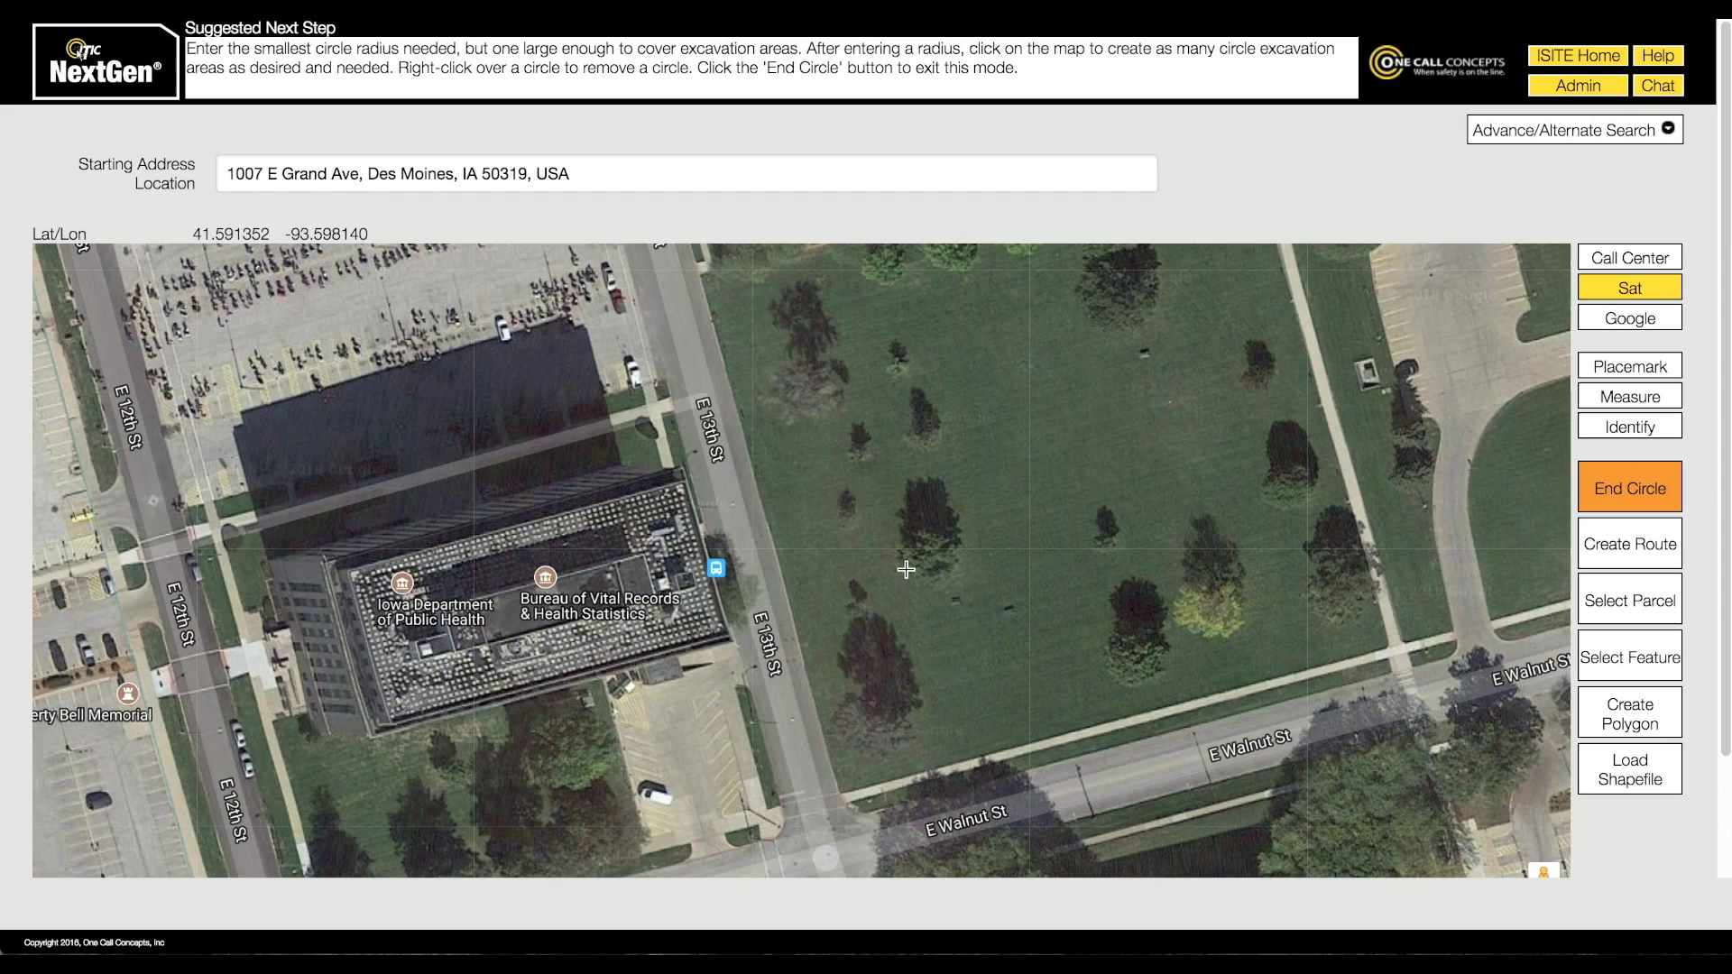
{"action": "left_click", "coordinate": [967, 590]}
{"action": "left_click", "coordinate": [1588, 510]}
{"action": "left_click", "coordinate": [1628, 516]}
{"action": "left_click_drag", "start_coordinate": [983, 519], "coordinate": [886, 427]}
{"action": "key", "text": "BackSpace"}
{"action": "type", "text": "located"}
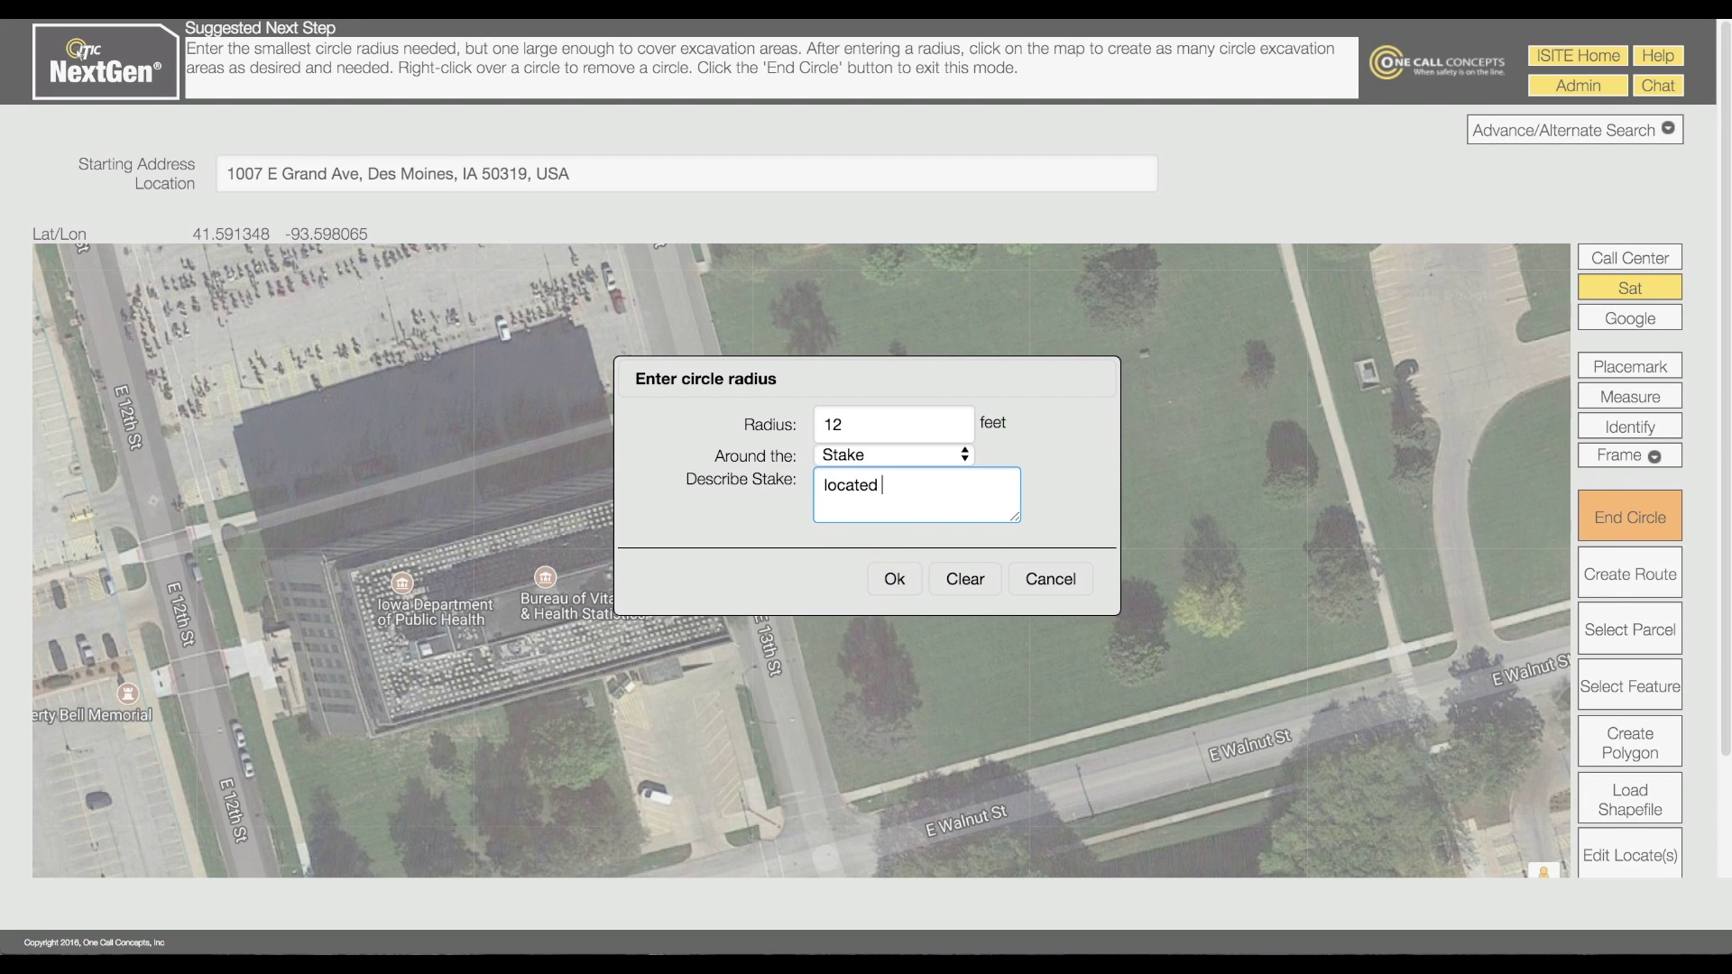
{"action": "left_click", "coordinate": [874, 455]}
{"action": "left_click", "coordinate": [880, 512]}
{"action": "left_click", "coordinate": [912, 492]}
{"action": "type", "text": "located at above inter"}
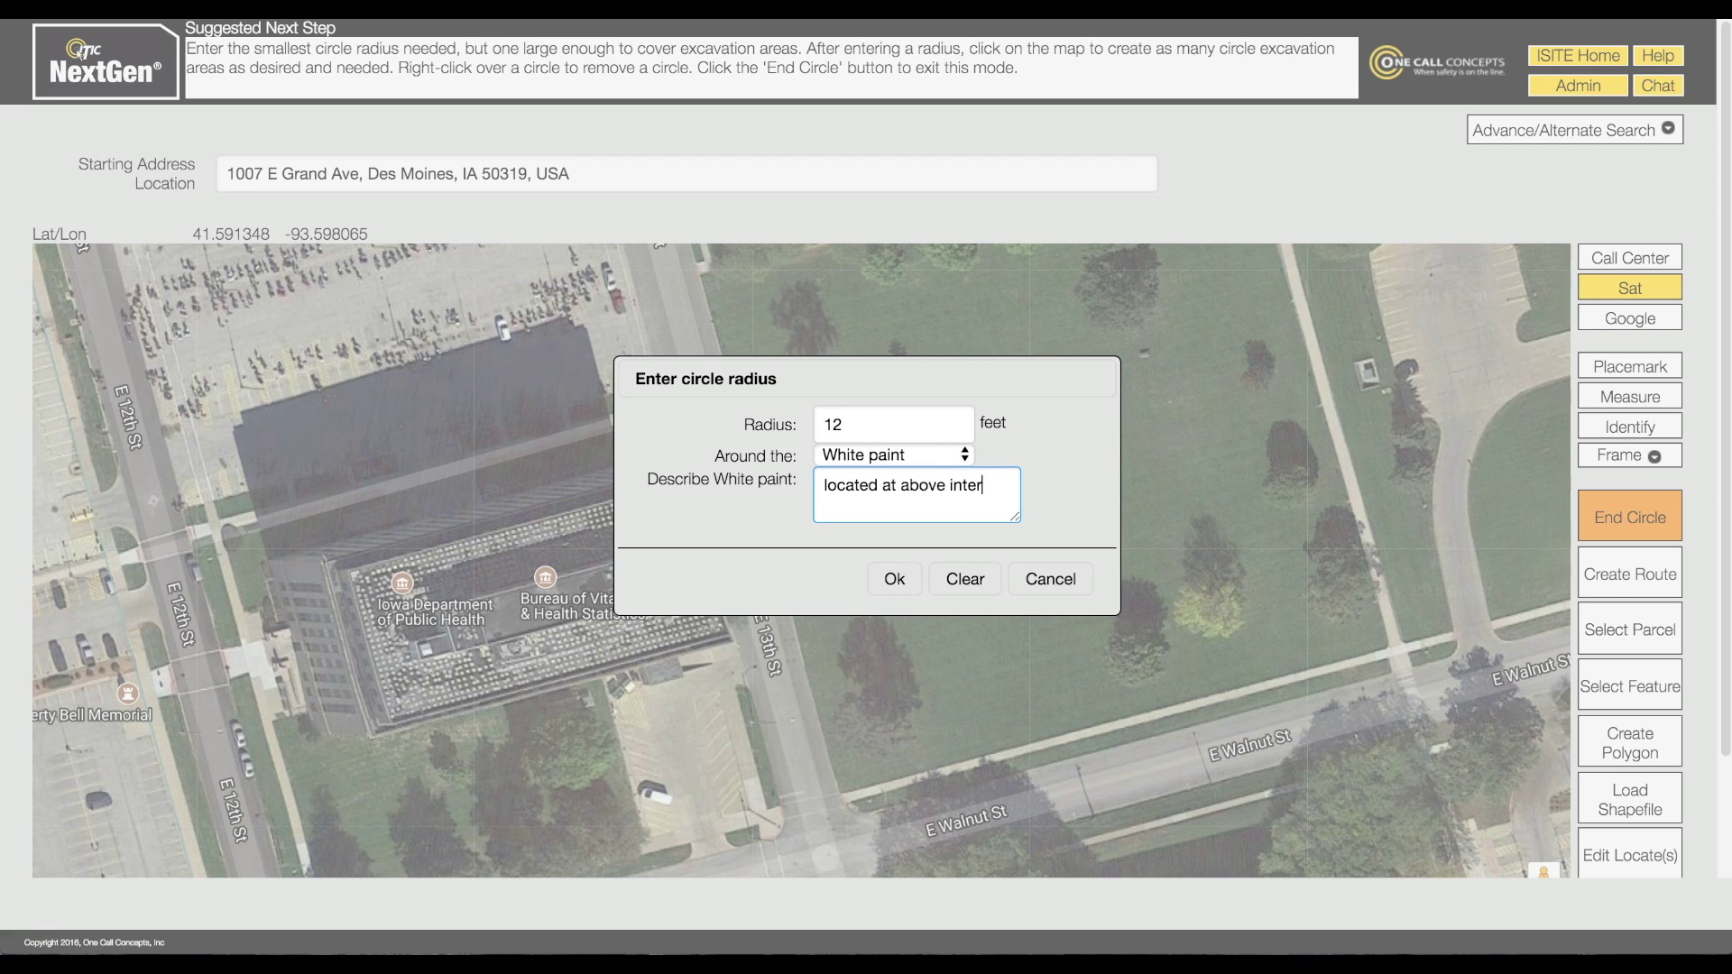
{"action": "type", "text": "section"}
{"action": "left_click", "coordinate": [894, 578]}
{"action": "left_click_drag", "start_coordinate": [897, 638], "coordinate": [896, 471]}
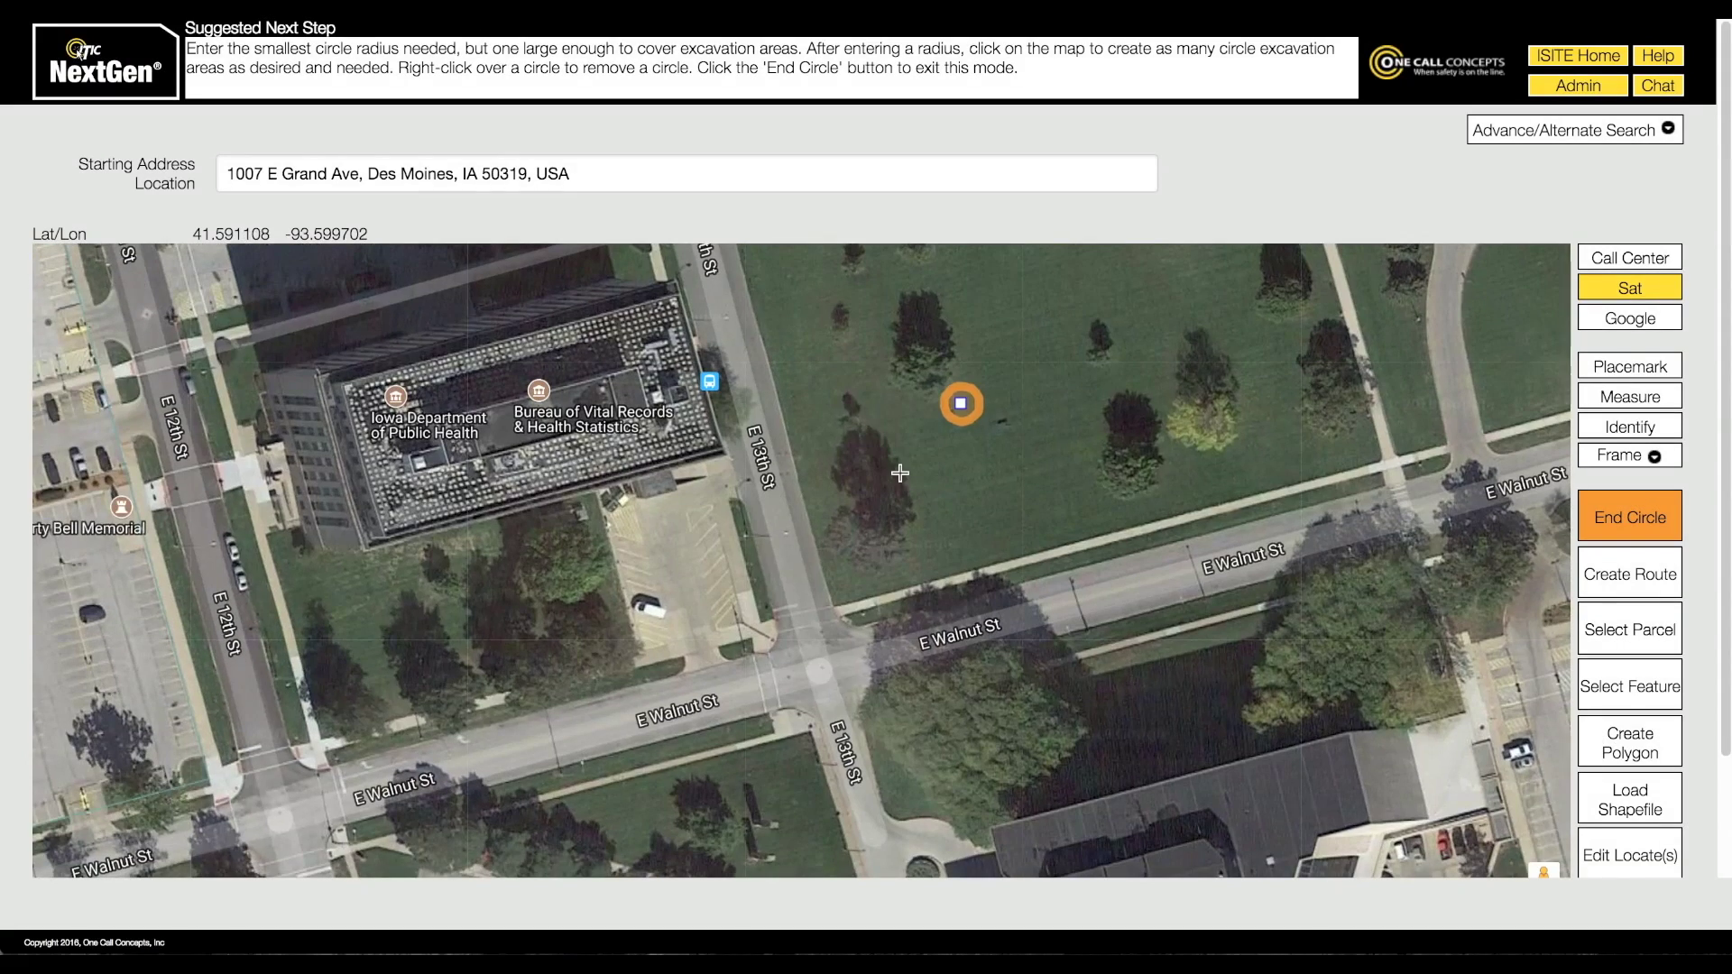
{"action": "left_click", "coordinate": [820, 673]}
{"action": "left_click", "coordinate": [1630, 516]}
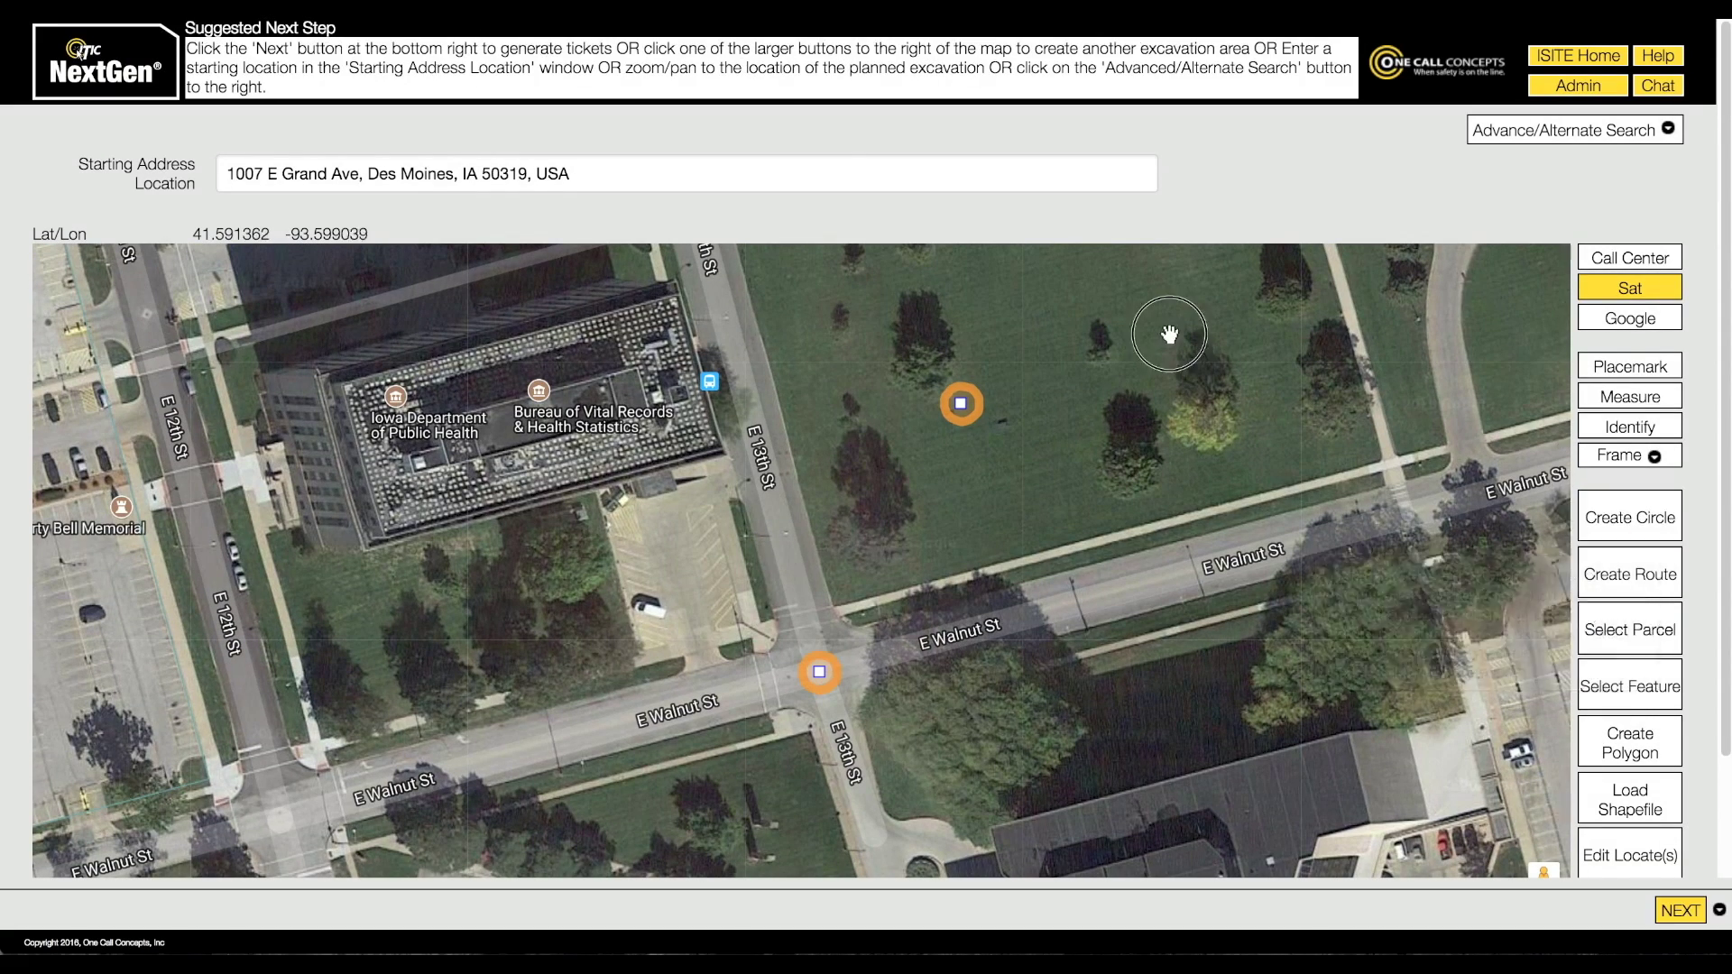
{"action": "left_click_drag", "start_coordinate": [1091, 342], "coordinate": [1006, 511]}
{"action": "scroll", "coordinate": [1006, 510], "scroll_direction": "down", "scroll_amount": 2}
{"action": "left_click_drag", "start_coordinate": [739, 298], "coordinate": [954, 487]}
{"action": "scroll", "coordinate": [953, 487], "scroll_direction": "up", "scroll_amount": 1}
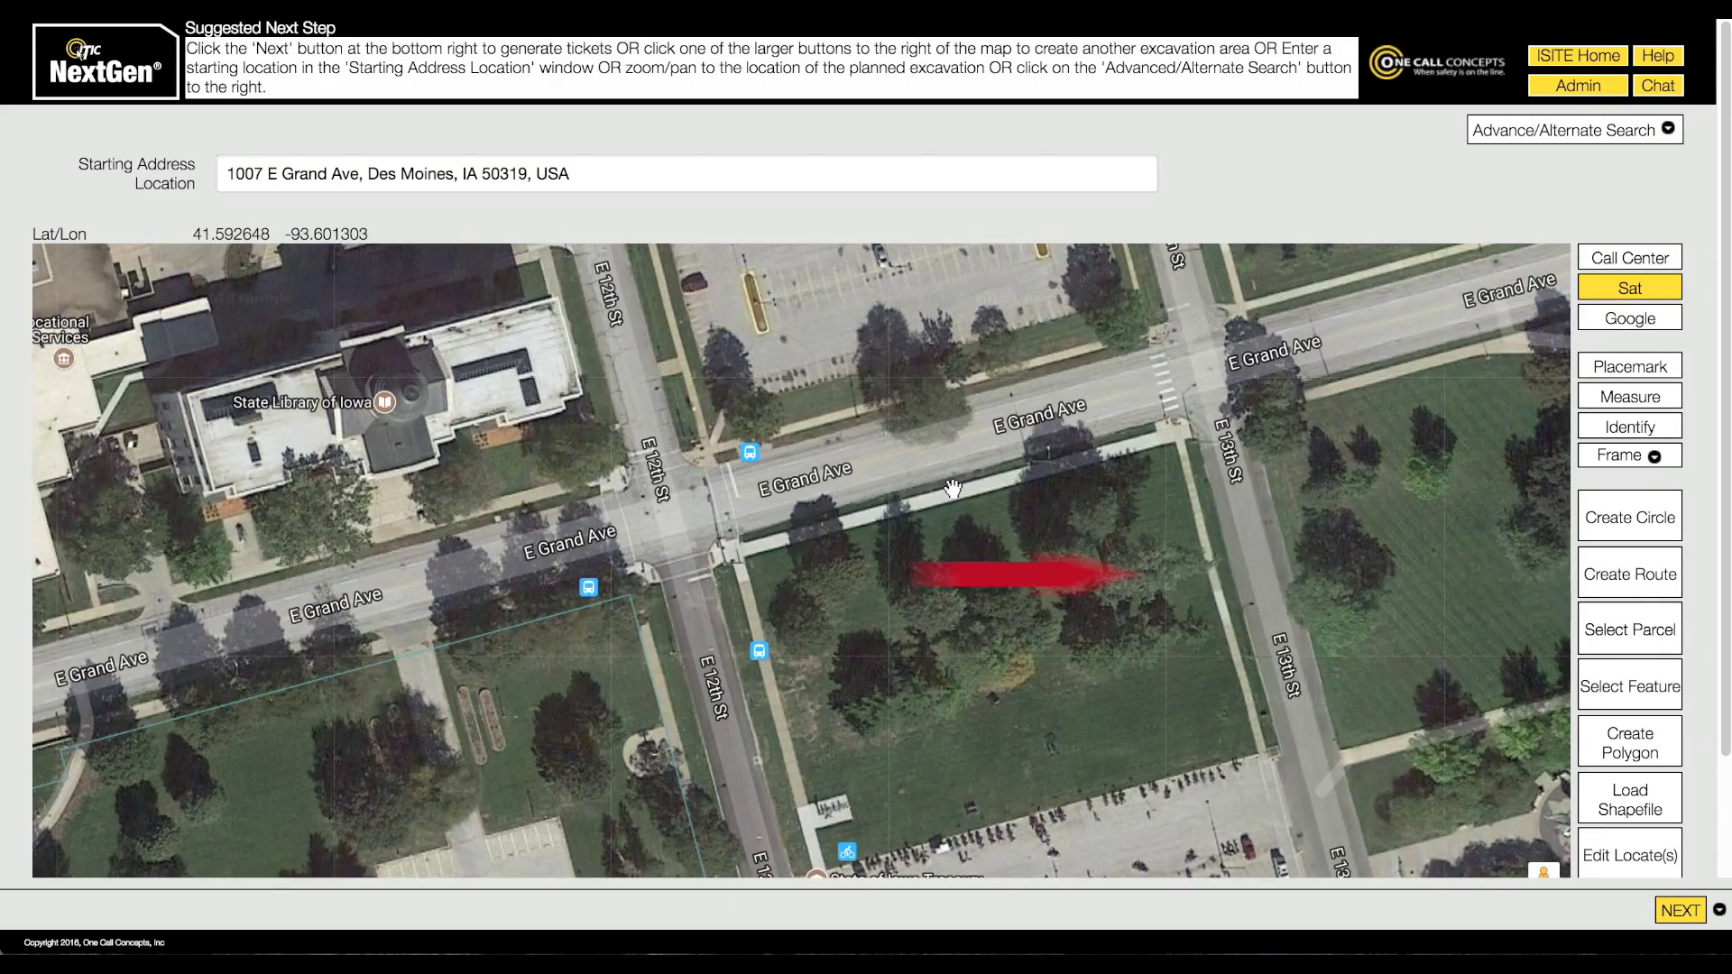
Step: Set up a 15 ft wide route following a flagged route along the south-side footpath of E Grand Ave
{"action": "left_click", "coordinate": [1590, 588]}
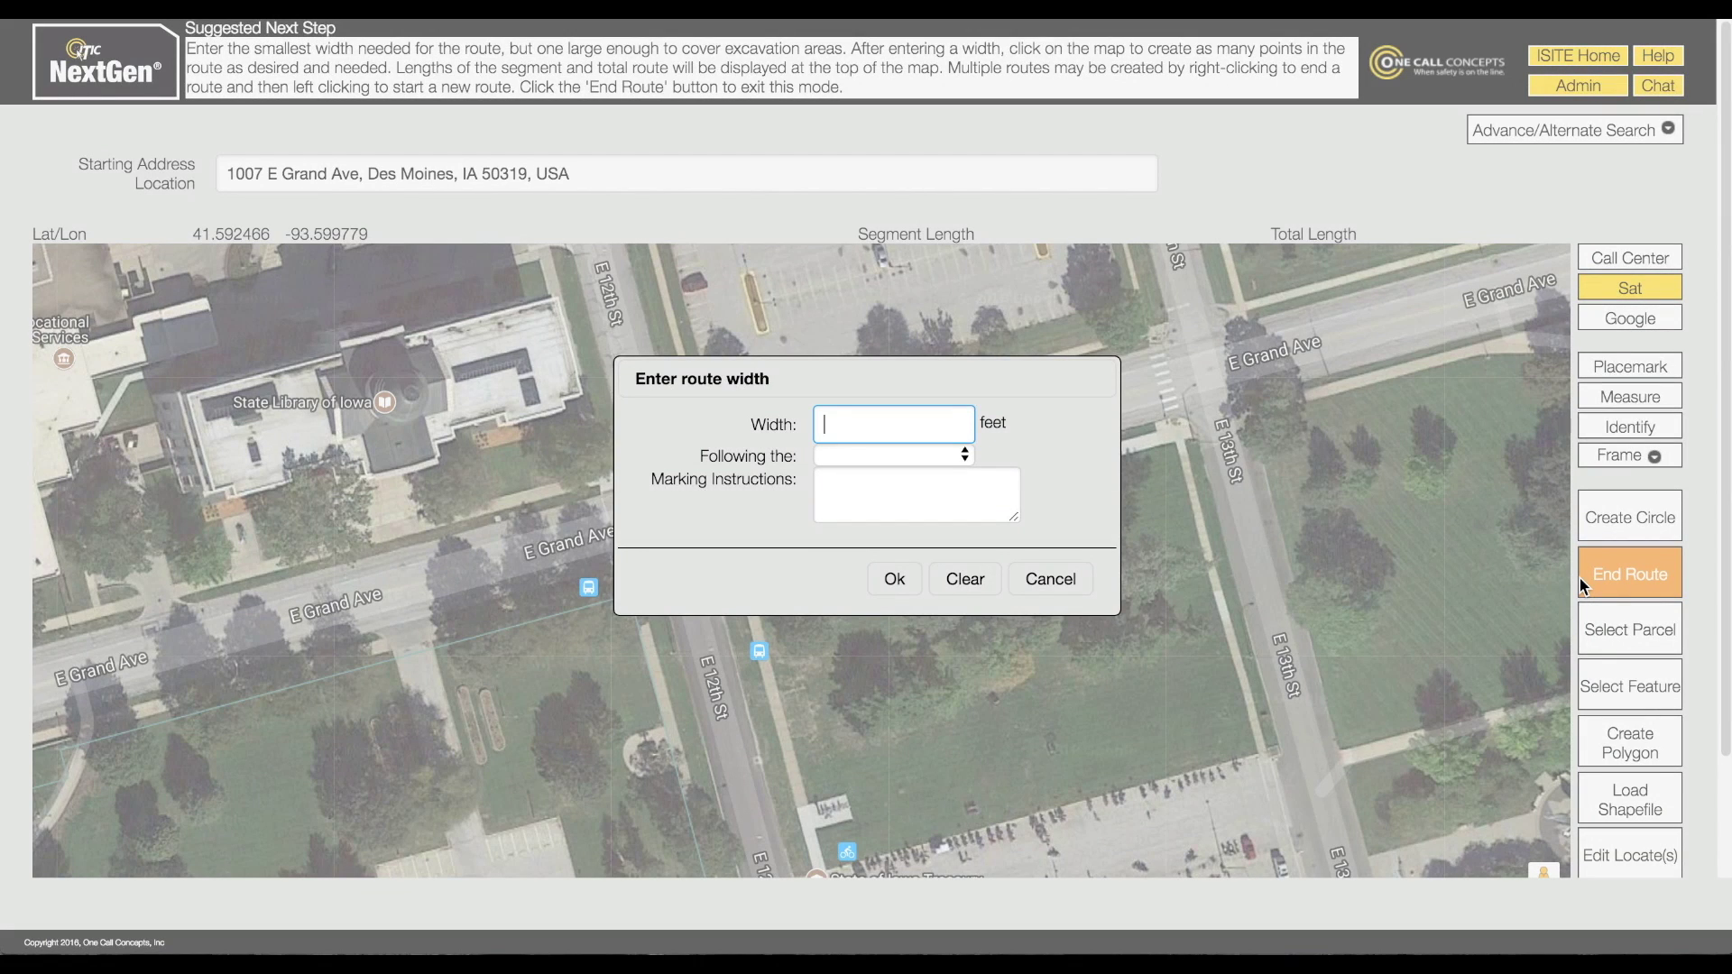
{"action": "type", "text": "15"}
{"action": "left_click", "coordinate": [948, 455]}
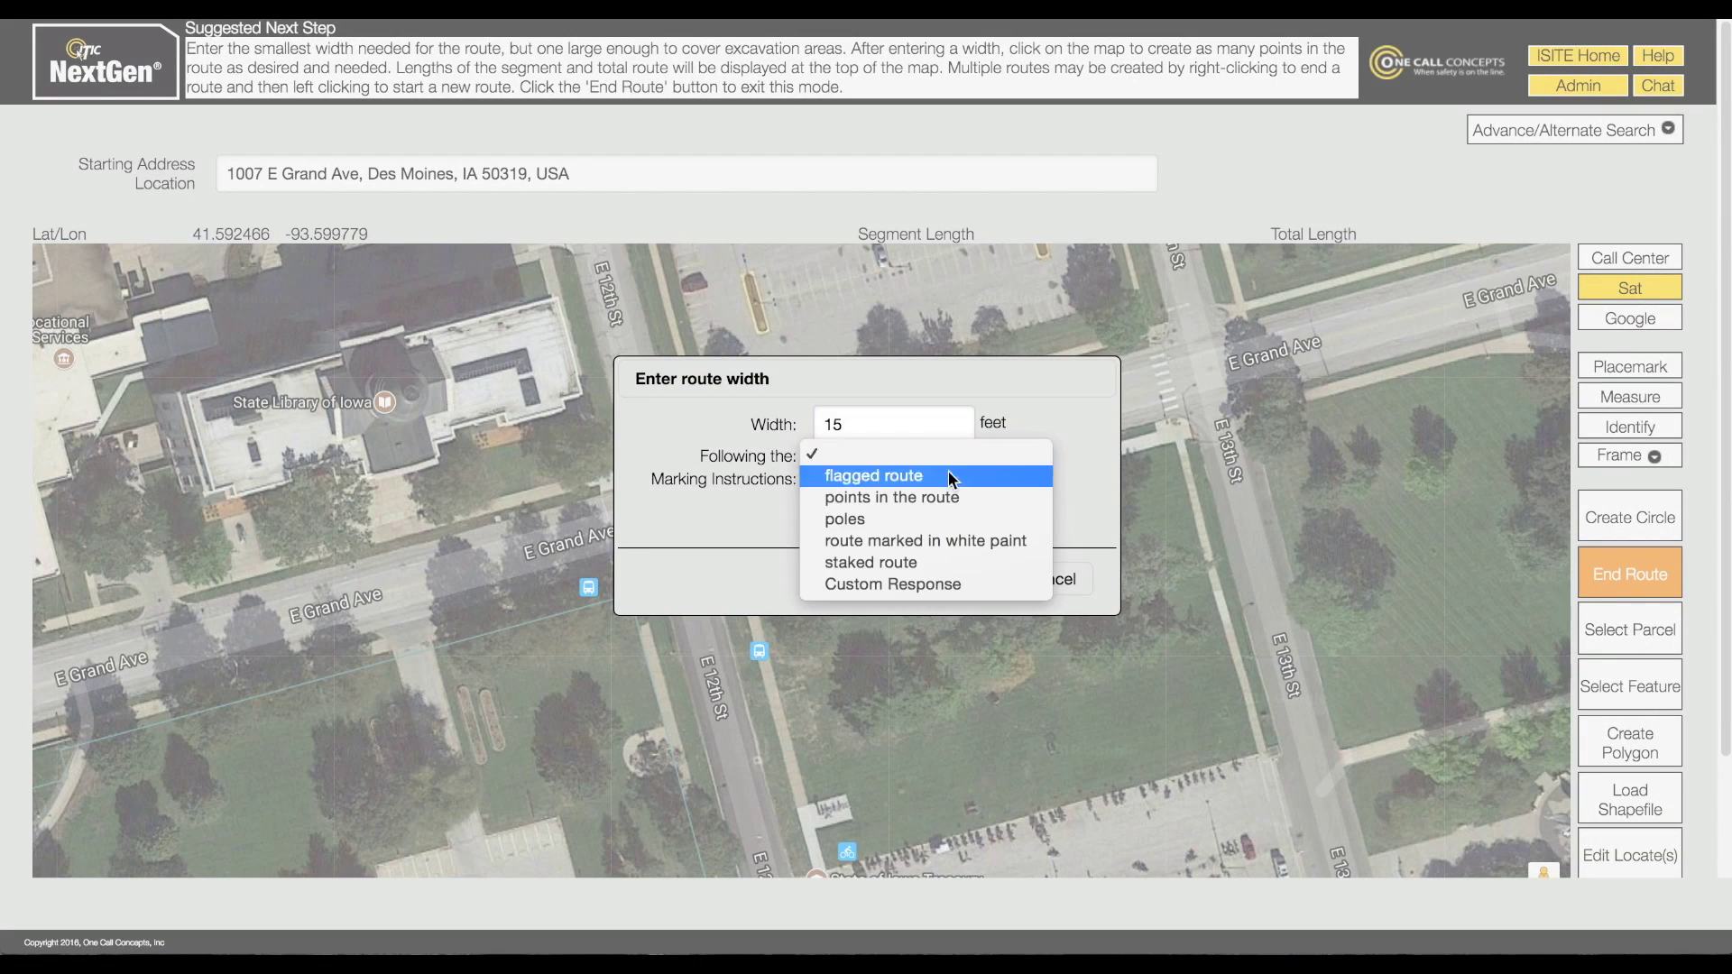
{"action": "left_click", "coordinate": [949, 476]}
{"action": "type", "text": "runnin"}
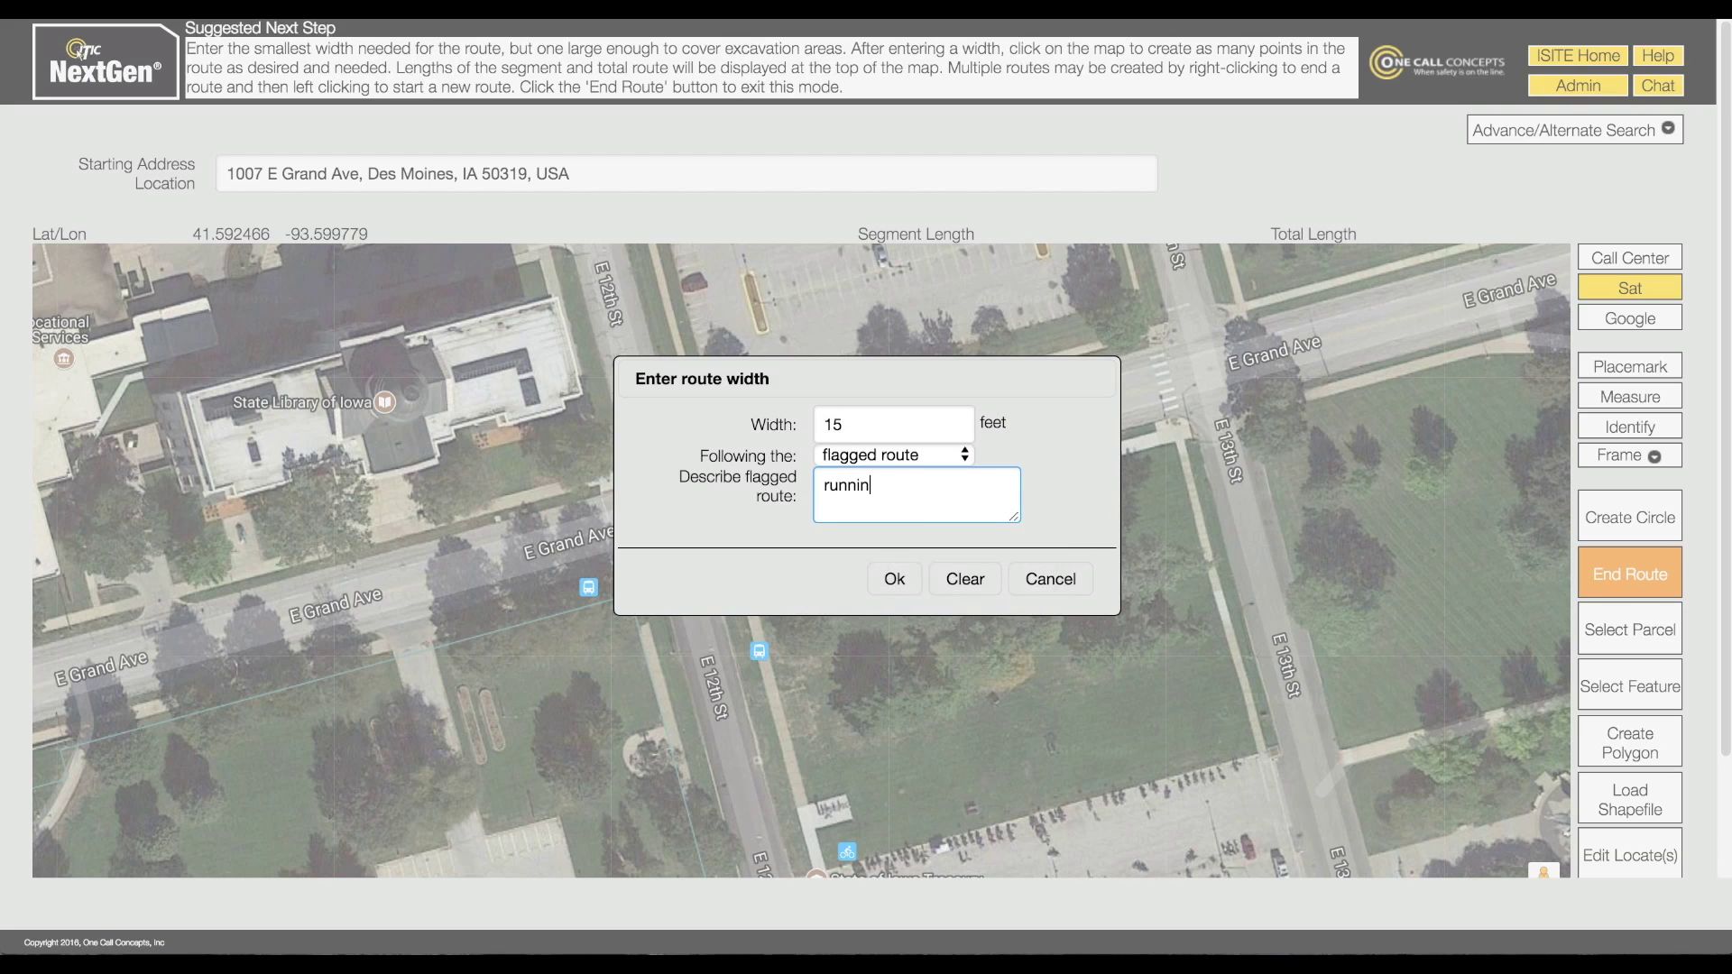
{"action": "type", "text": "g along side footpath on s side of e grand ave"}
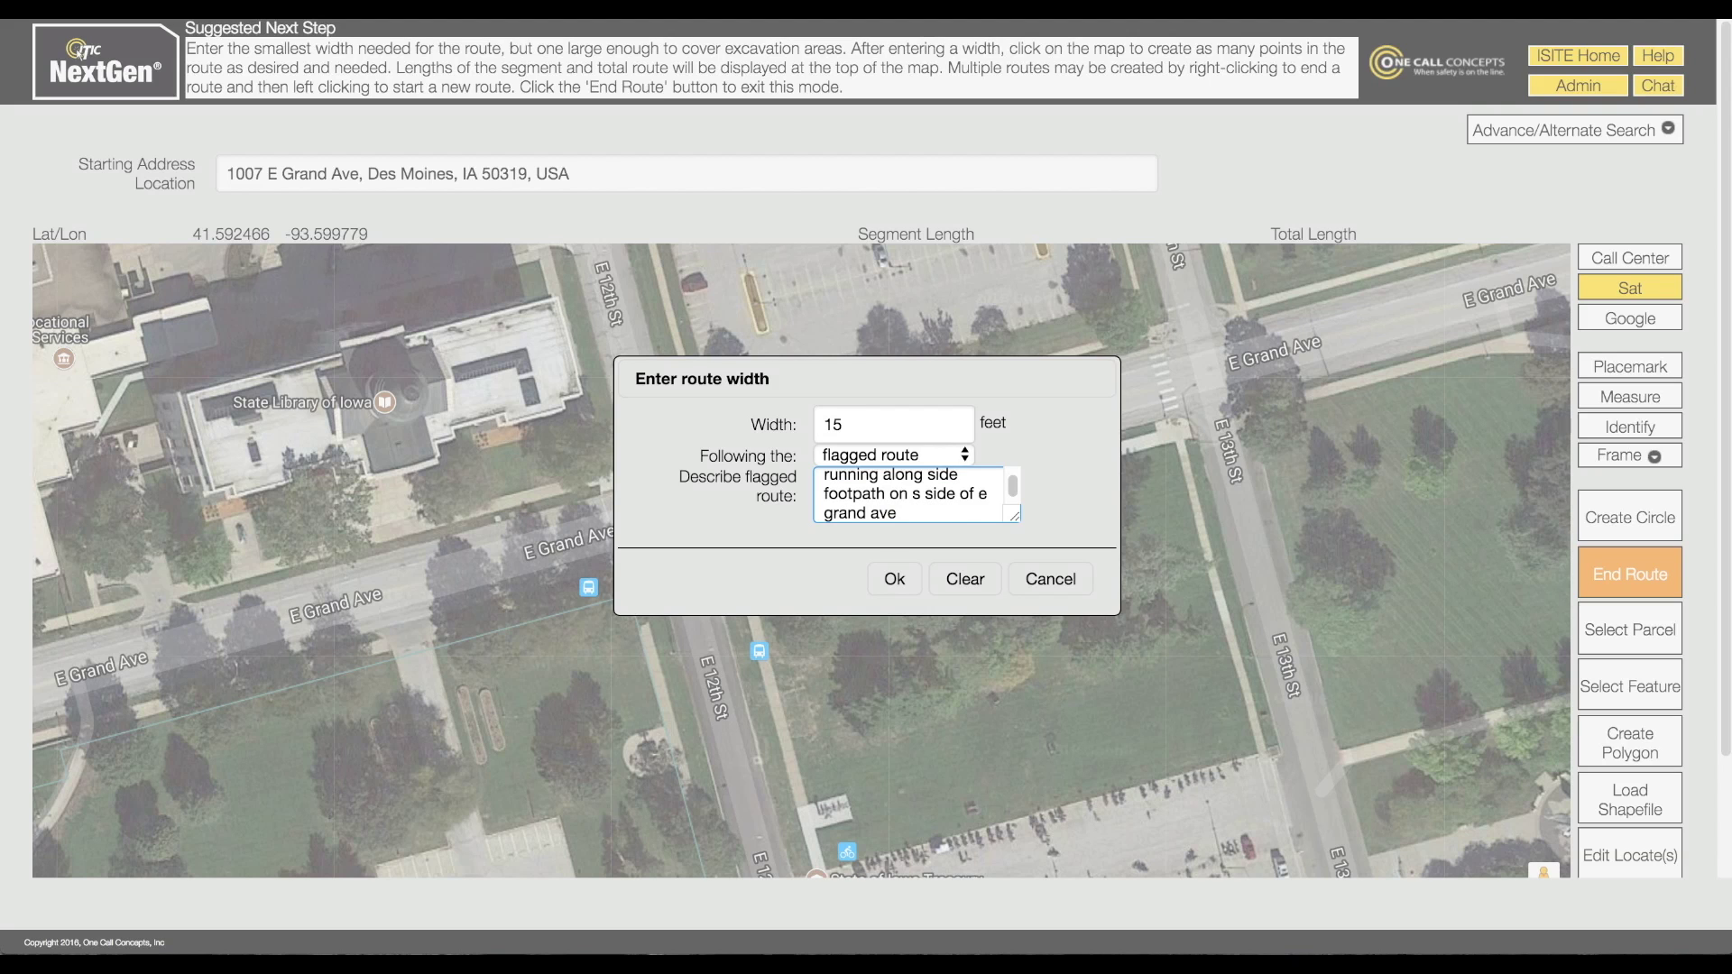
{"action": "left_click", "coordinate": [912, 580]}
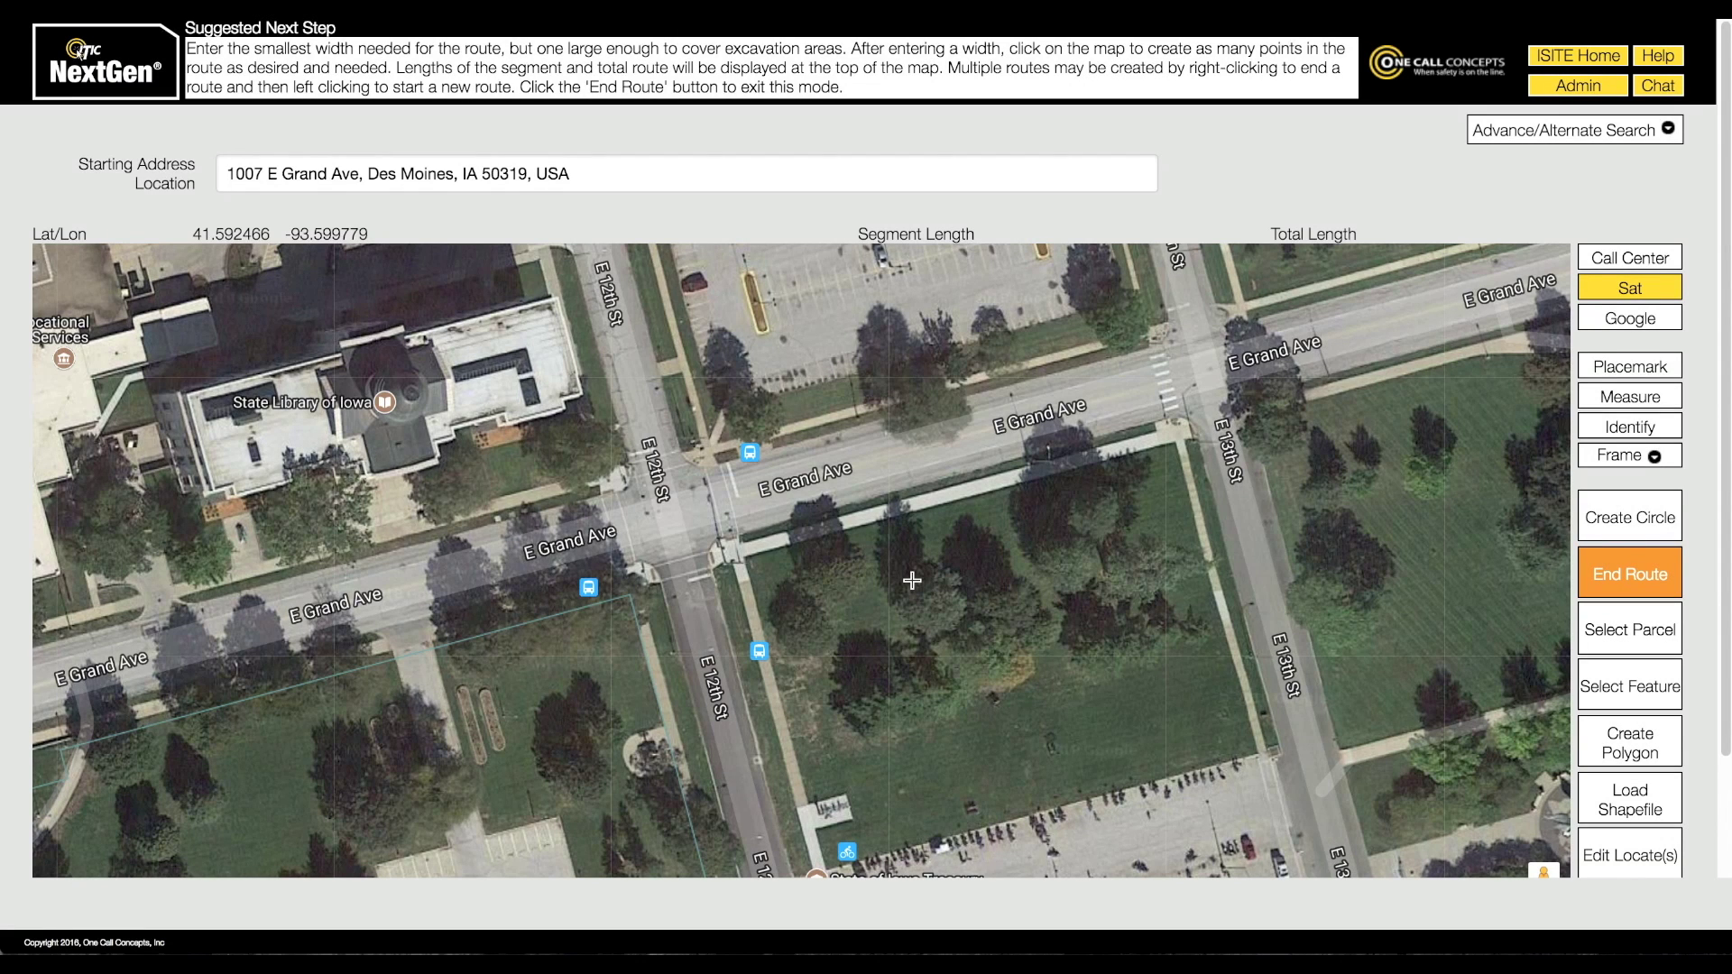
Step: Draw the 519 ft route from E 12th St east along E Grand Ave, then south down E 13th St
{"action": "left_click", "coordinate": [744, 558]}
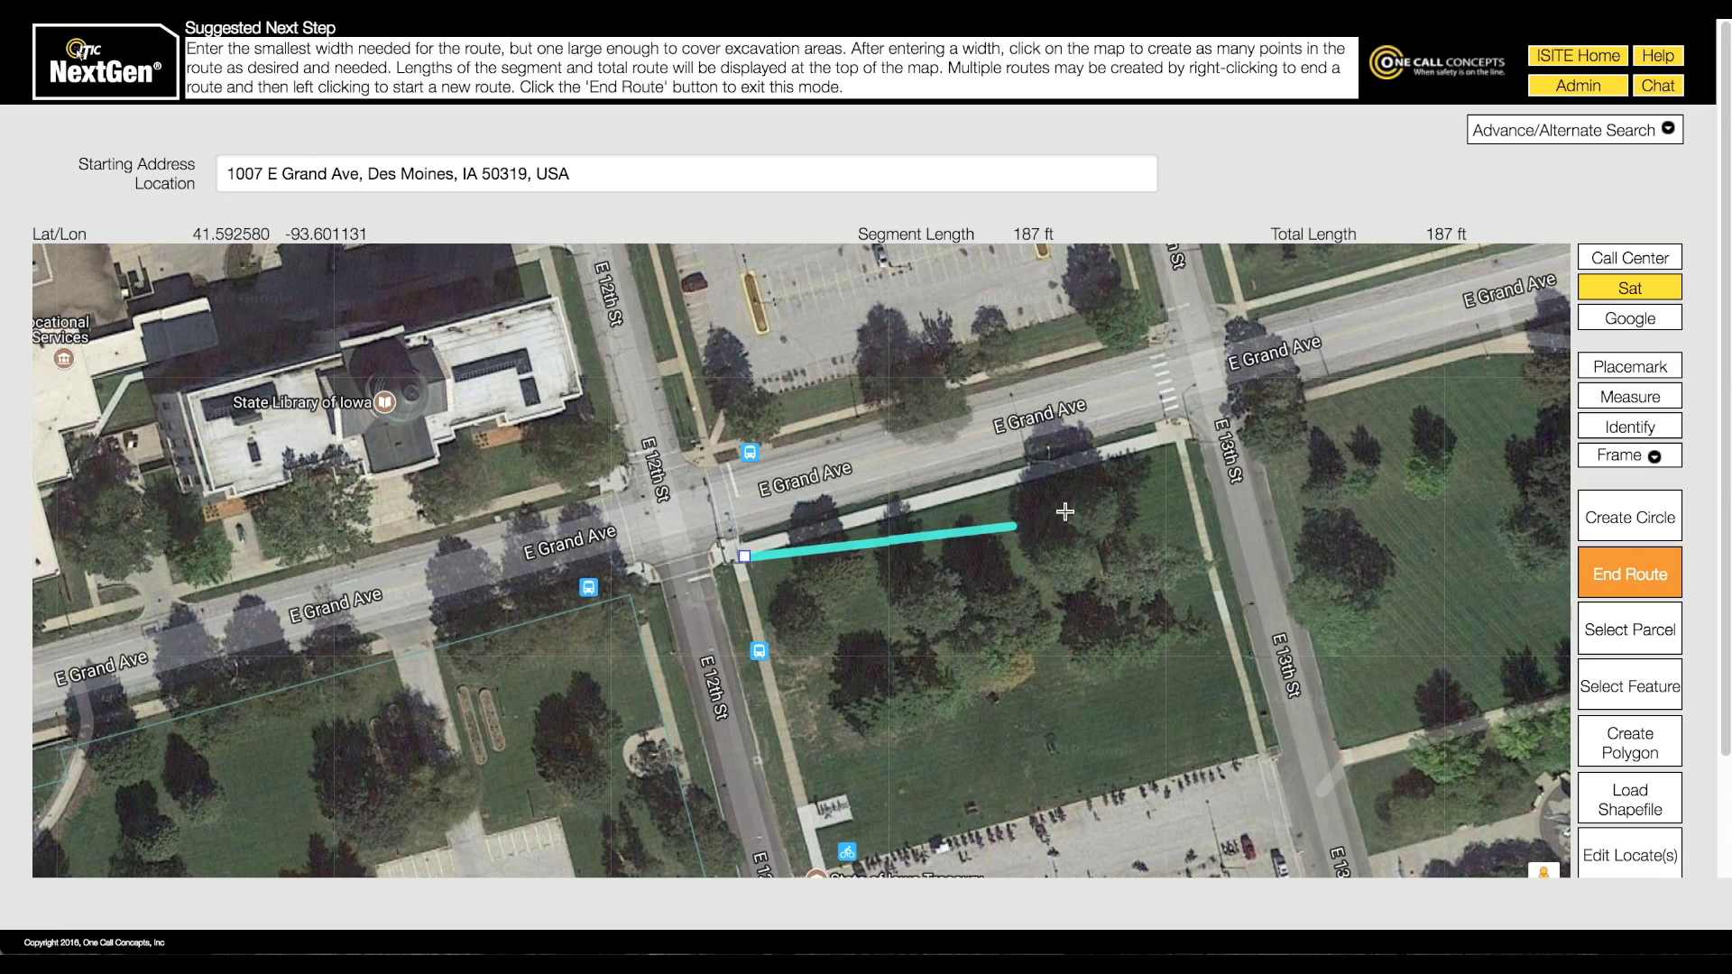
{"action": "left_click", "coordinate": [1174, 444]}
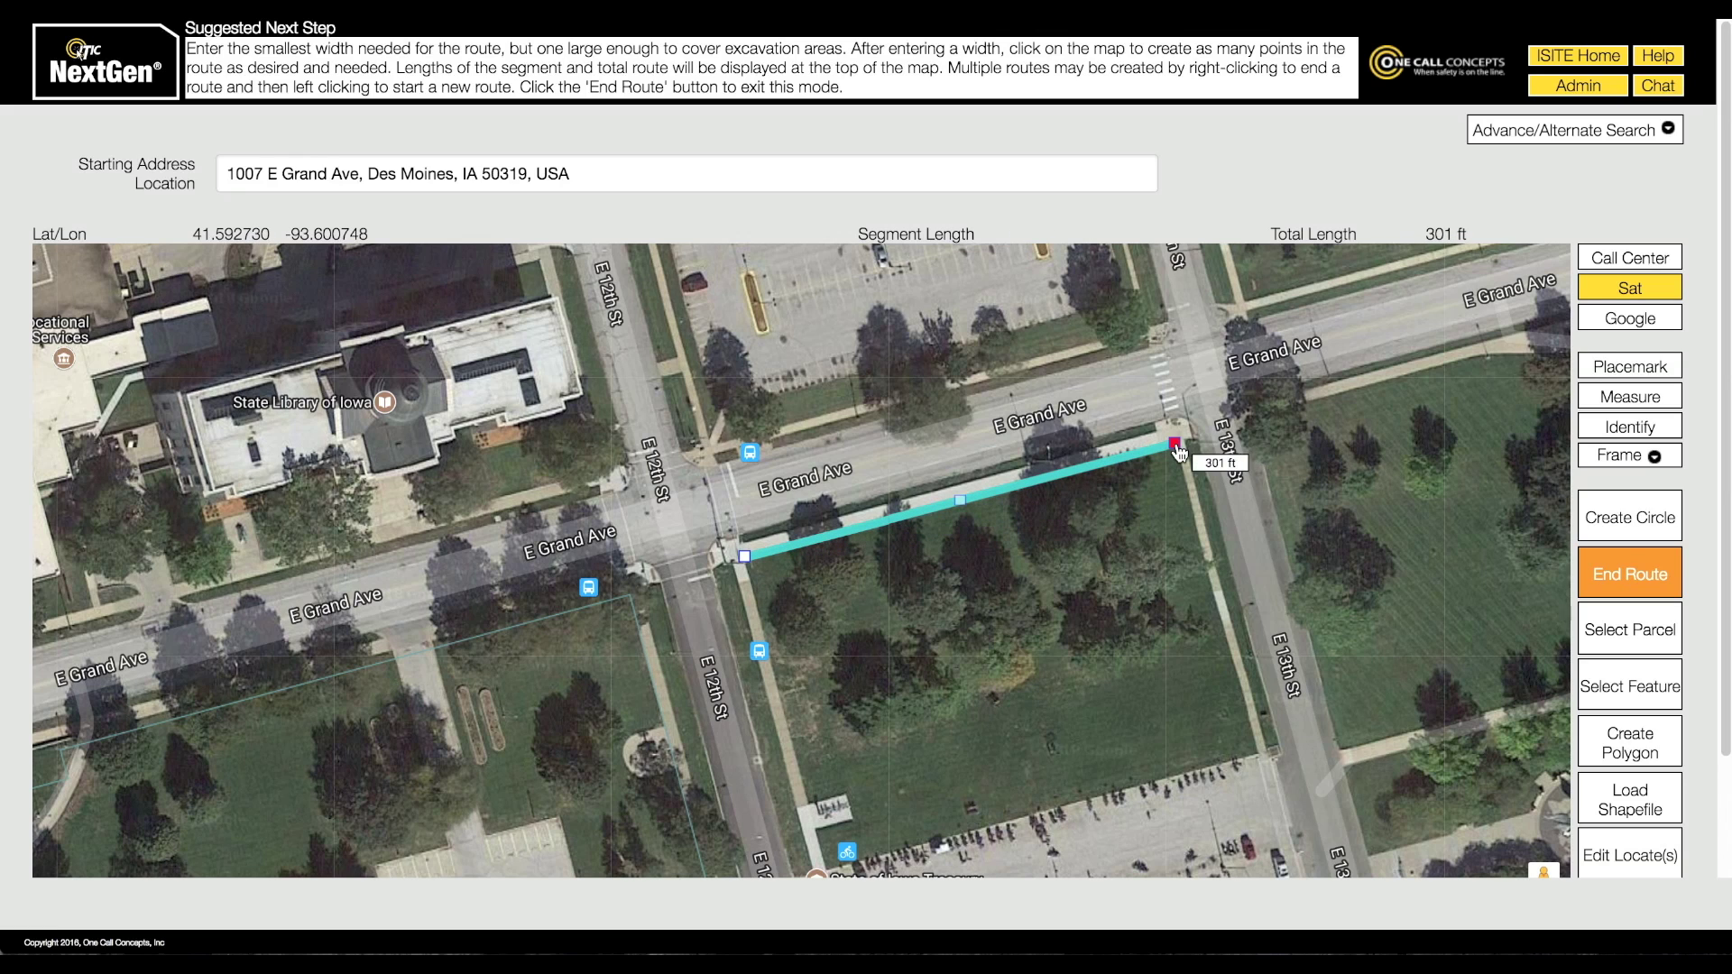
{"action": "left_click", "coordinate": [1258, 756]}
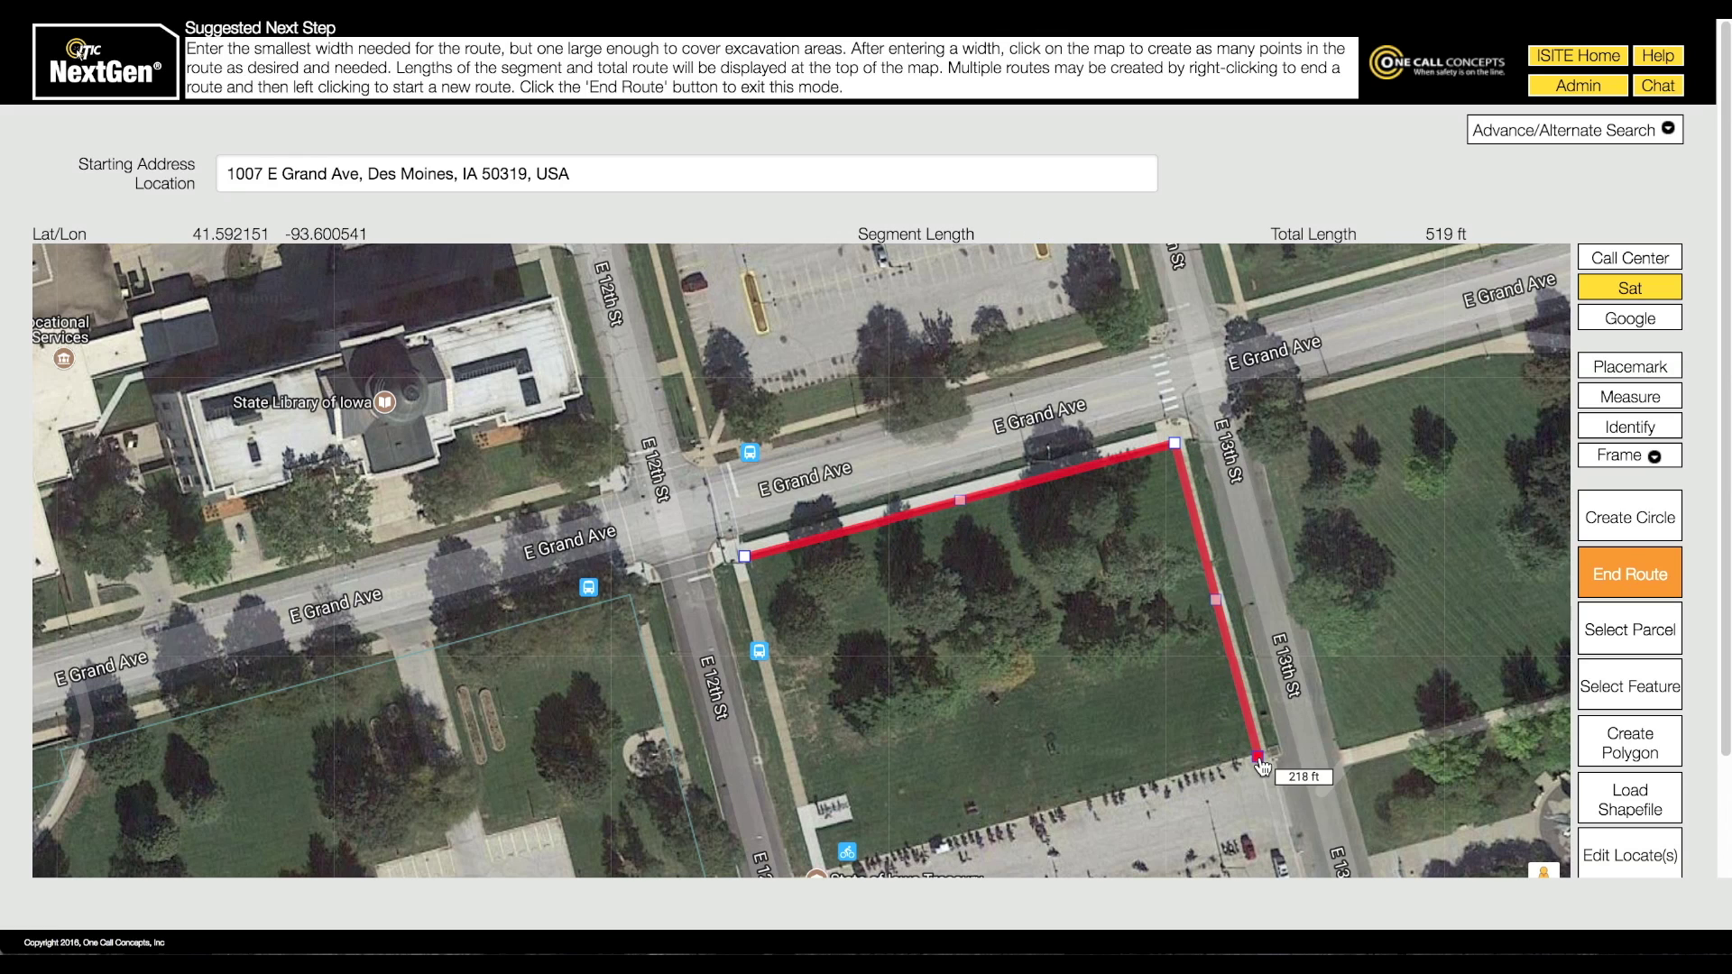
{"action": "left_click", "coordinate": [1628, 574]}
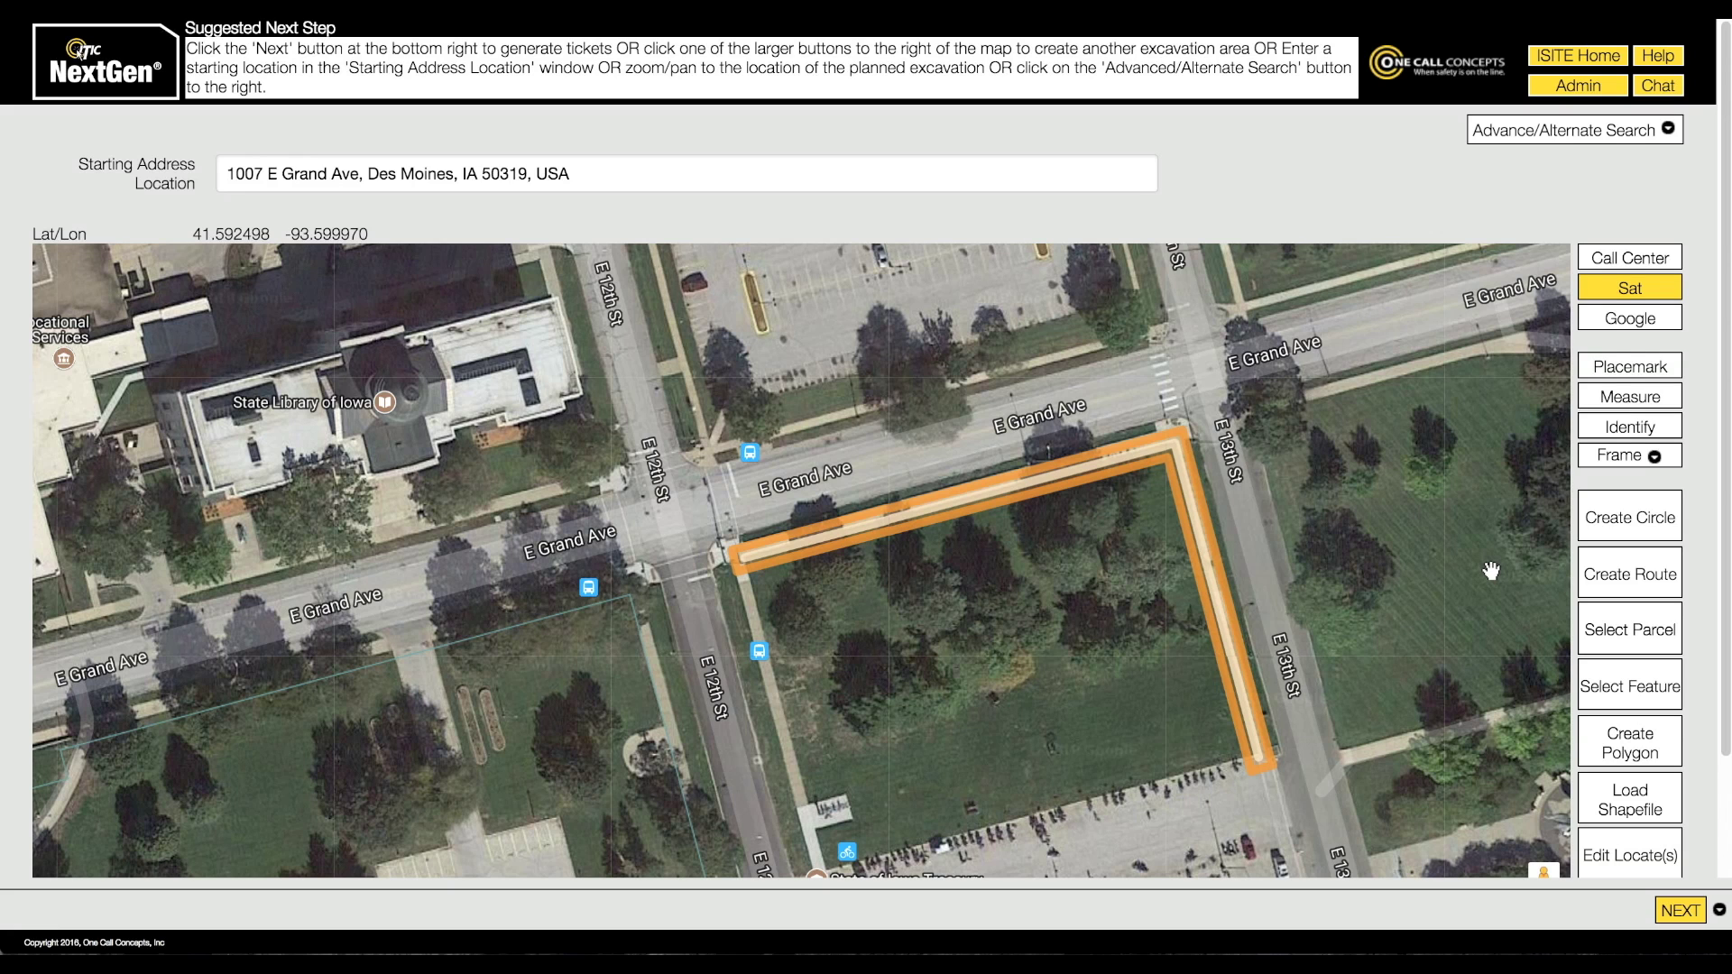
{"action": "left_click_drag", "start_coordinate": [1490, 570], "coordinate": [859, 681]}
{"action": "scroll", "coordinate": [858, 681], "scroll_direction": "down", "scroll_amount": 1}
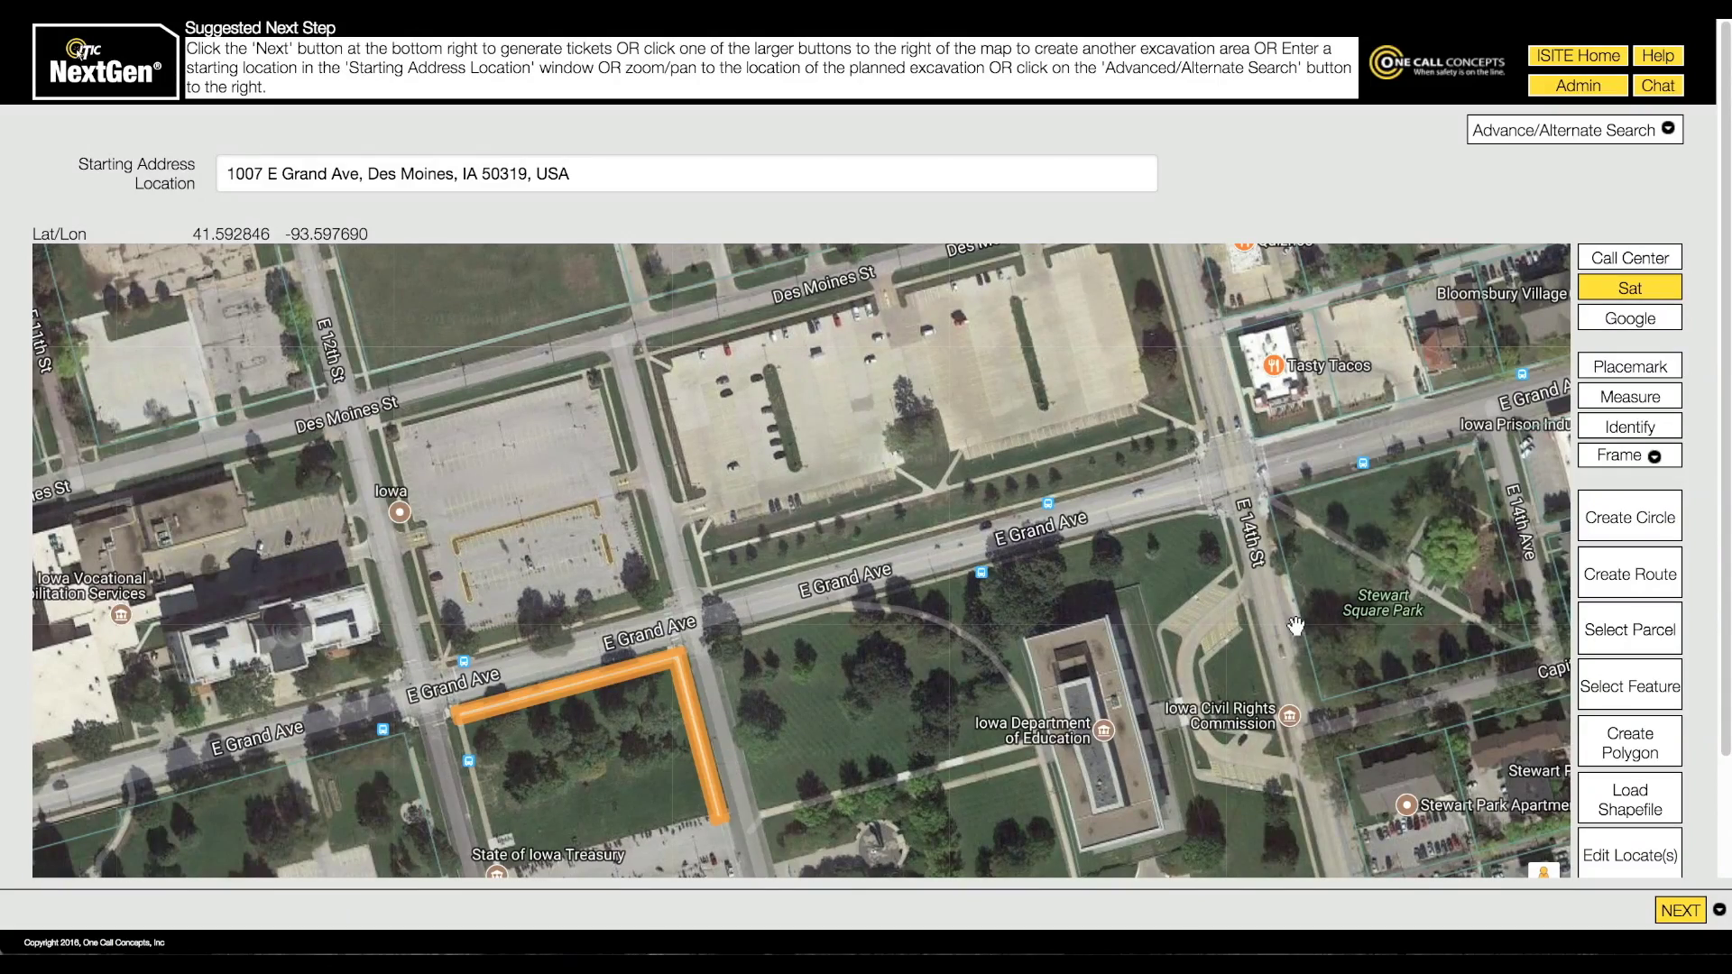
{"action": "left_click_drag", "start_coordinate": [1402, 606], "coordinate": [1108, 600]}
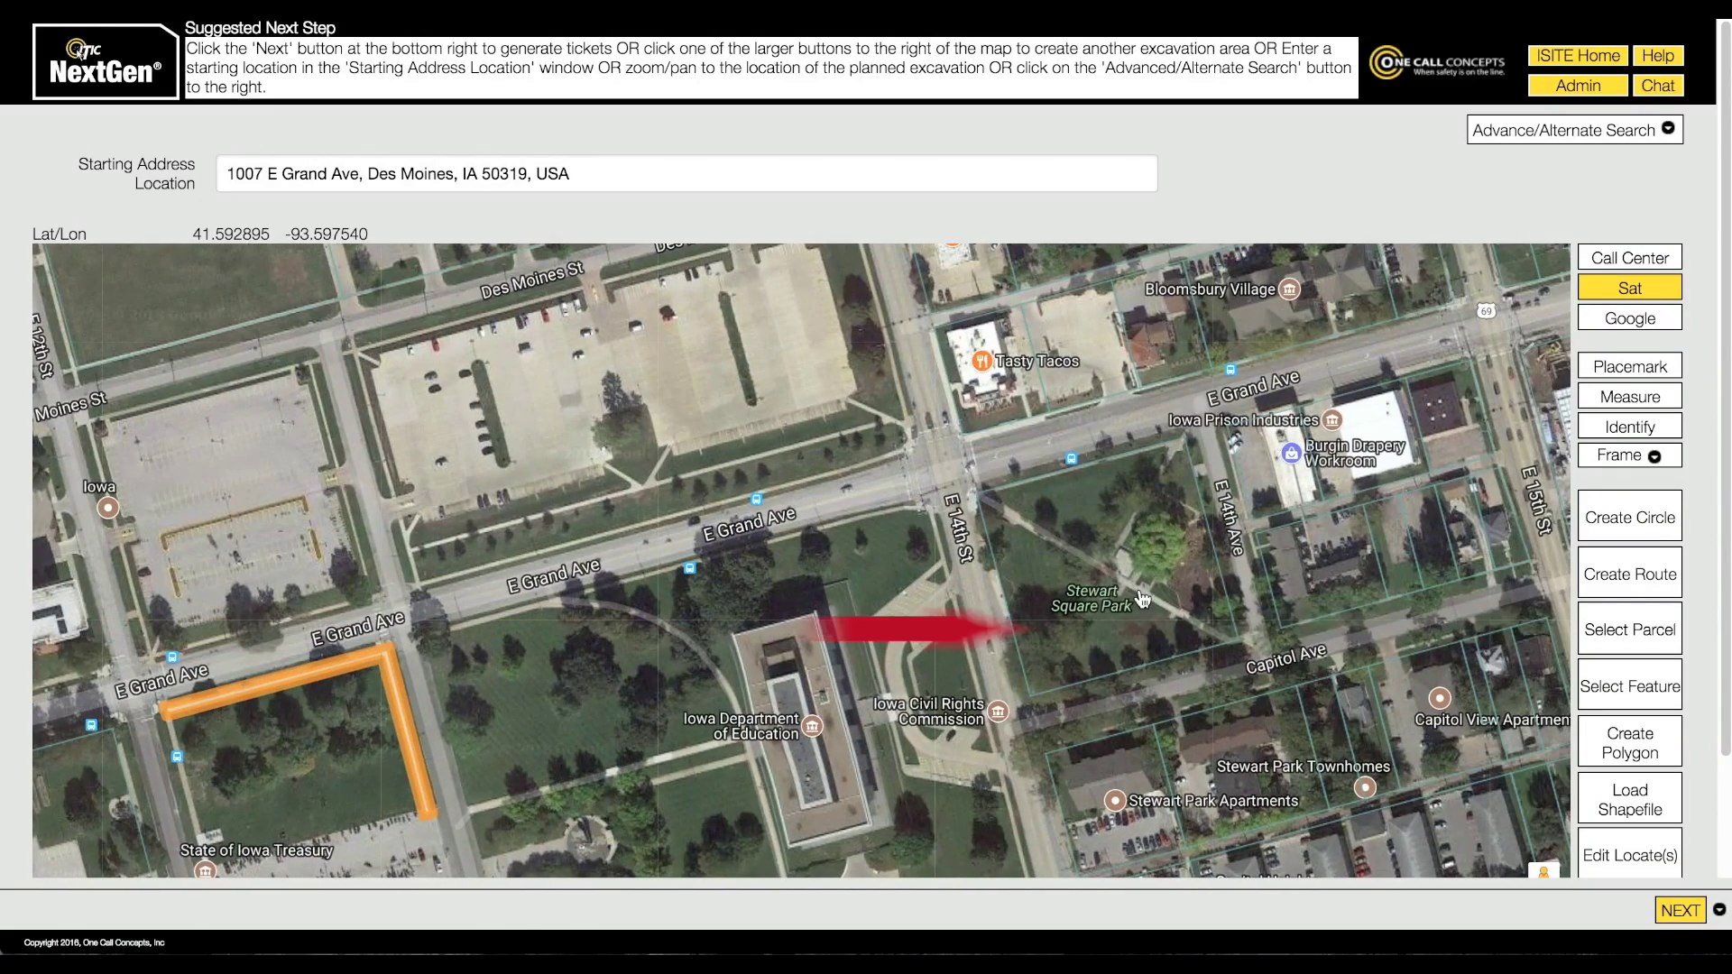
Step: Mark the entire Stewart Square Park parcel as an excavation area
{"action": "left_click", "coordinate": [1607, 640]}
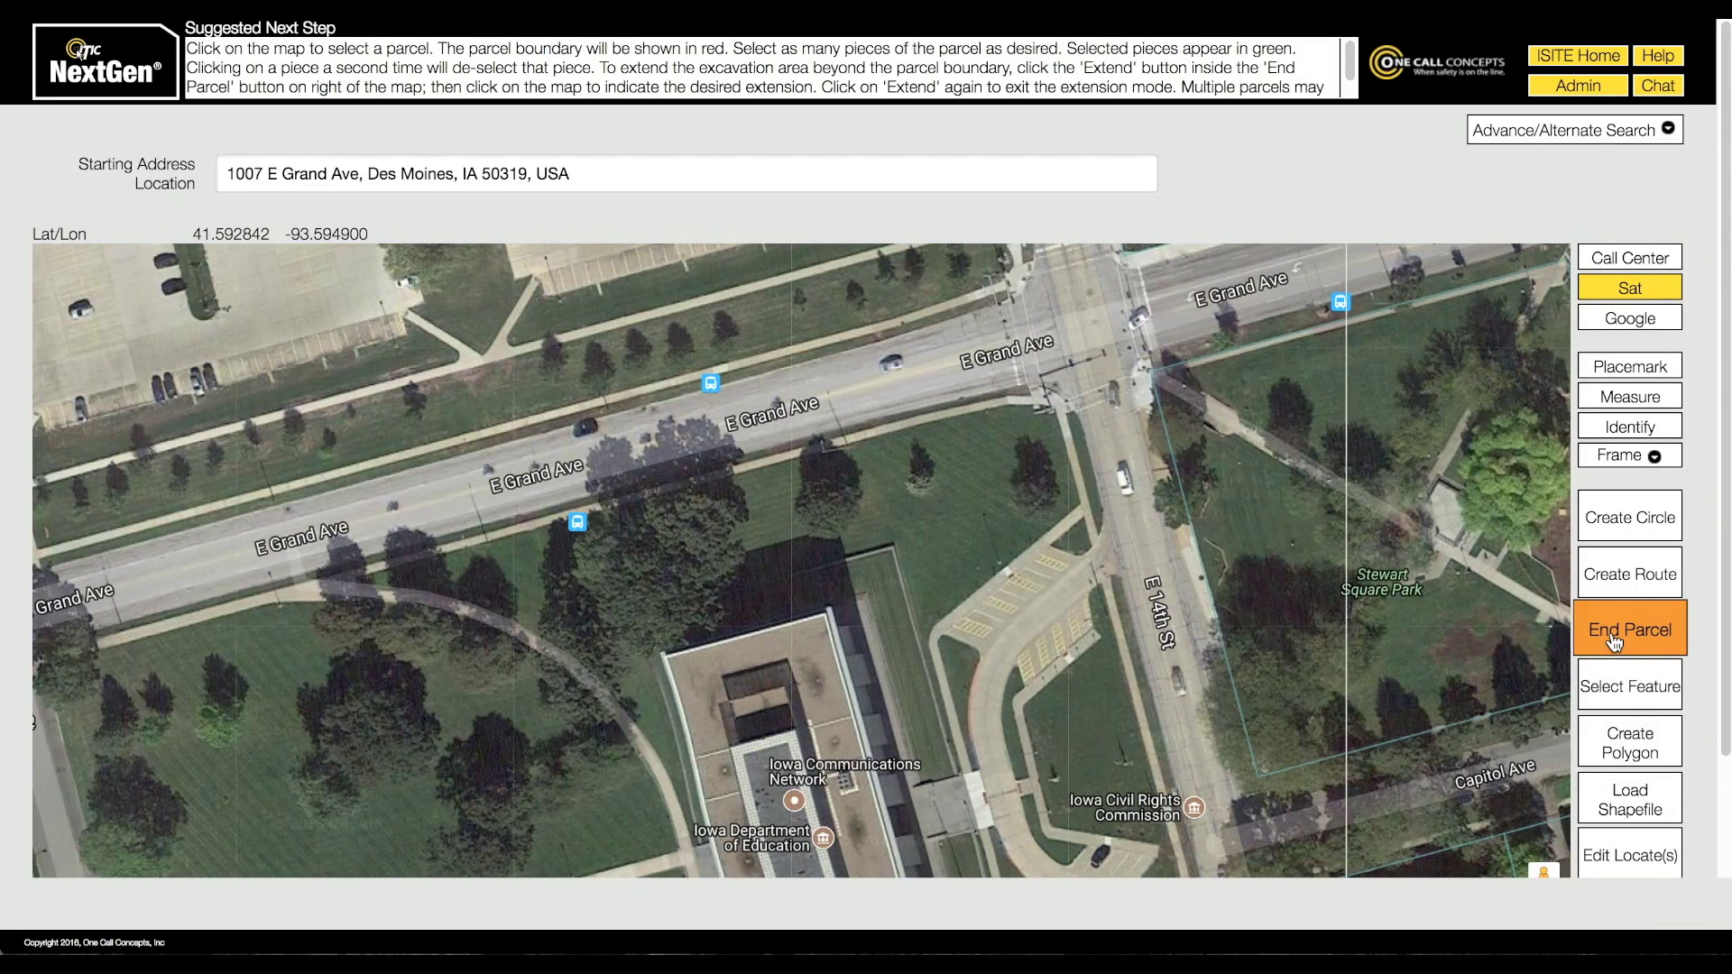
{"action": "left_click_drag", "start_coordinate": [1503, 536], "coordinate": [1145, 596]}
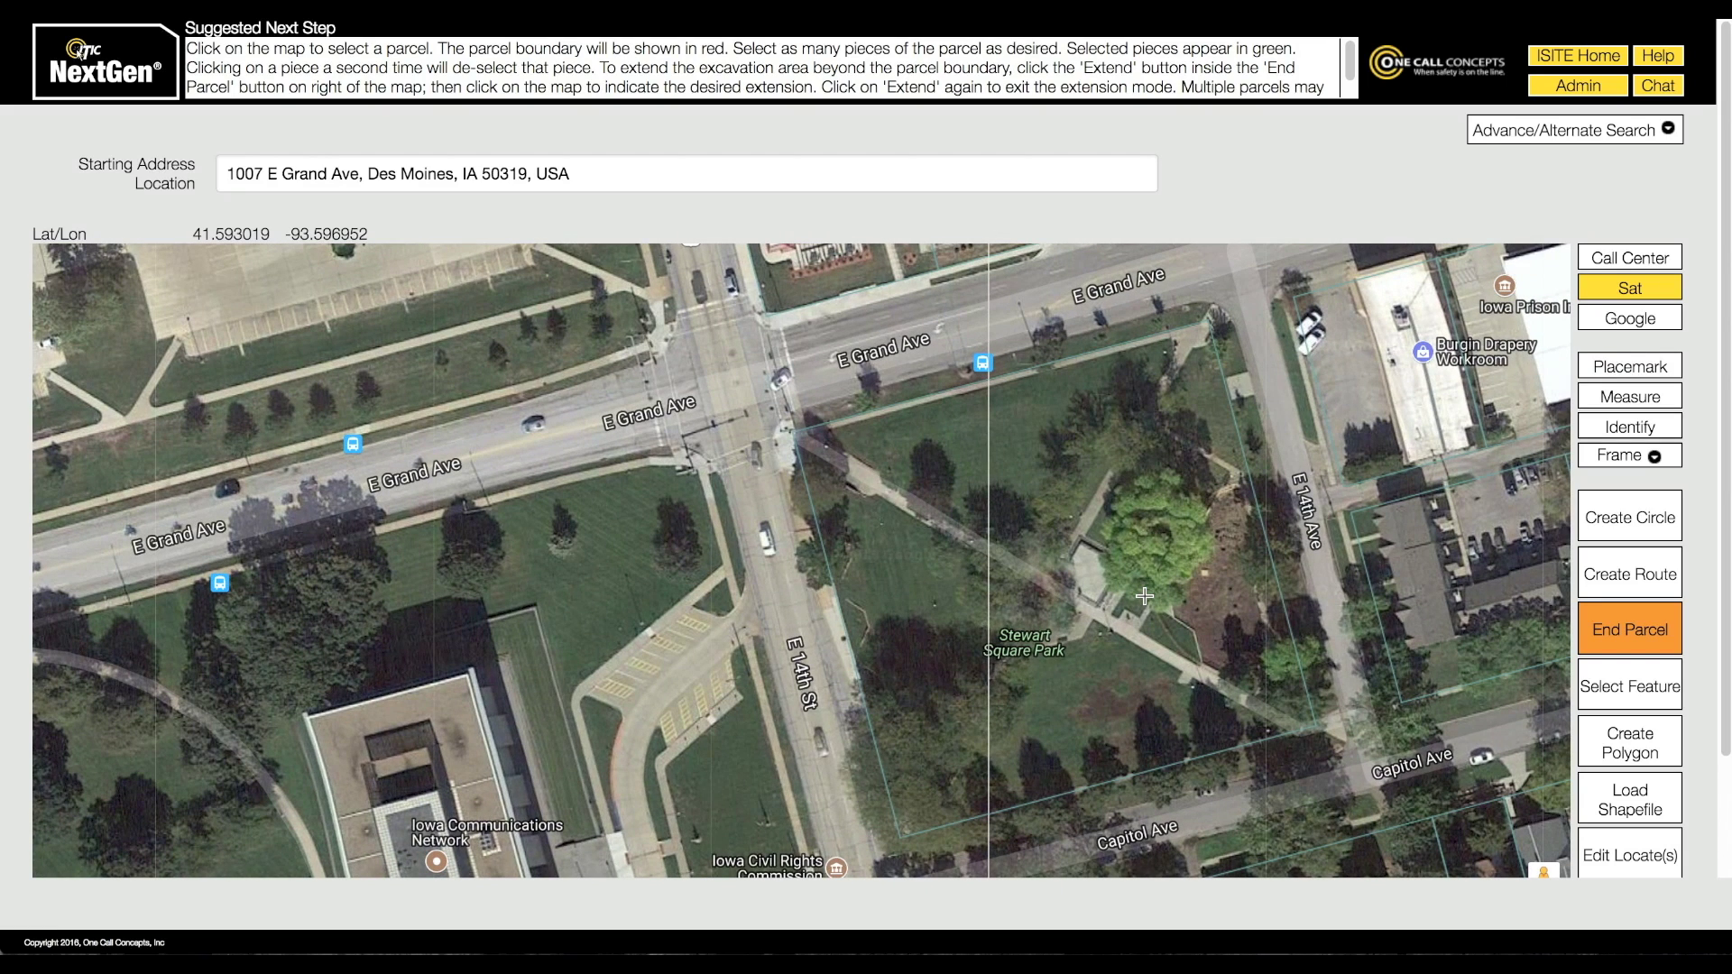
{"action": "left_click", "coordinate": [1021, 556]}
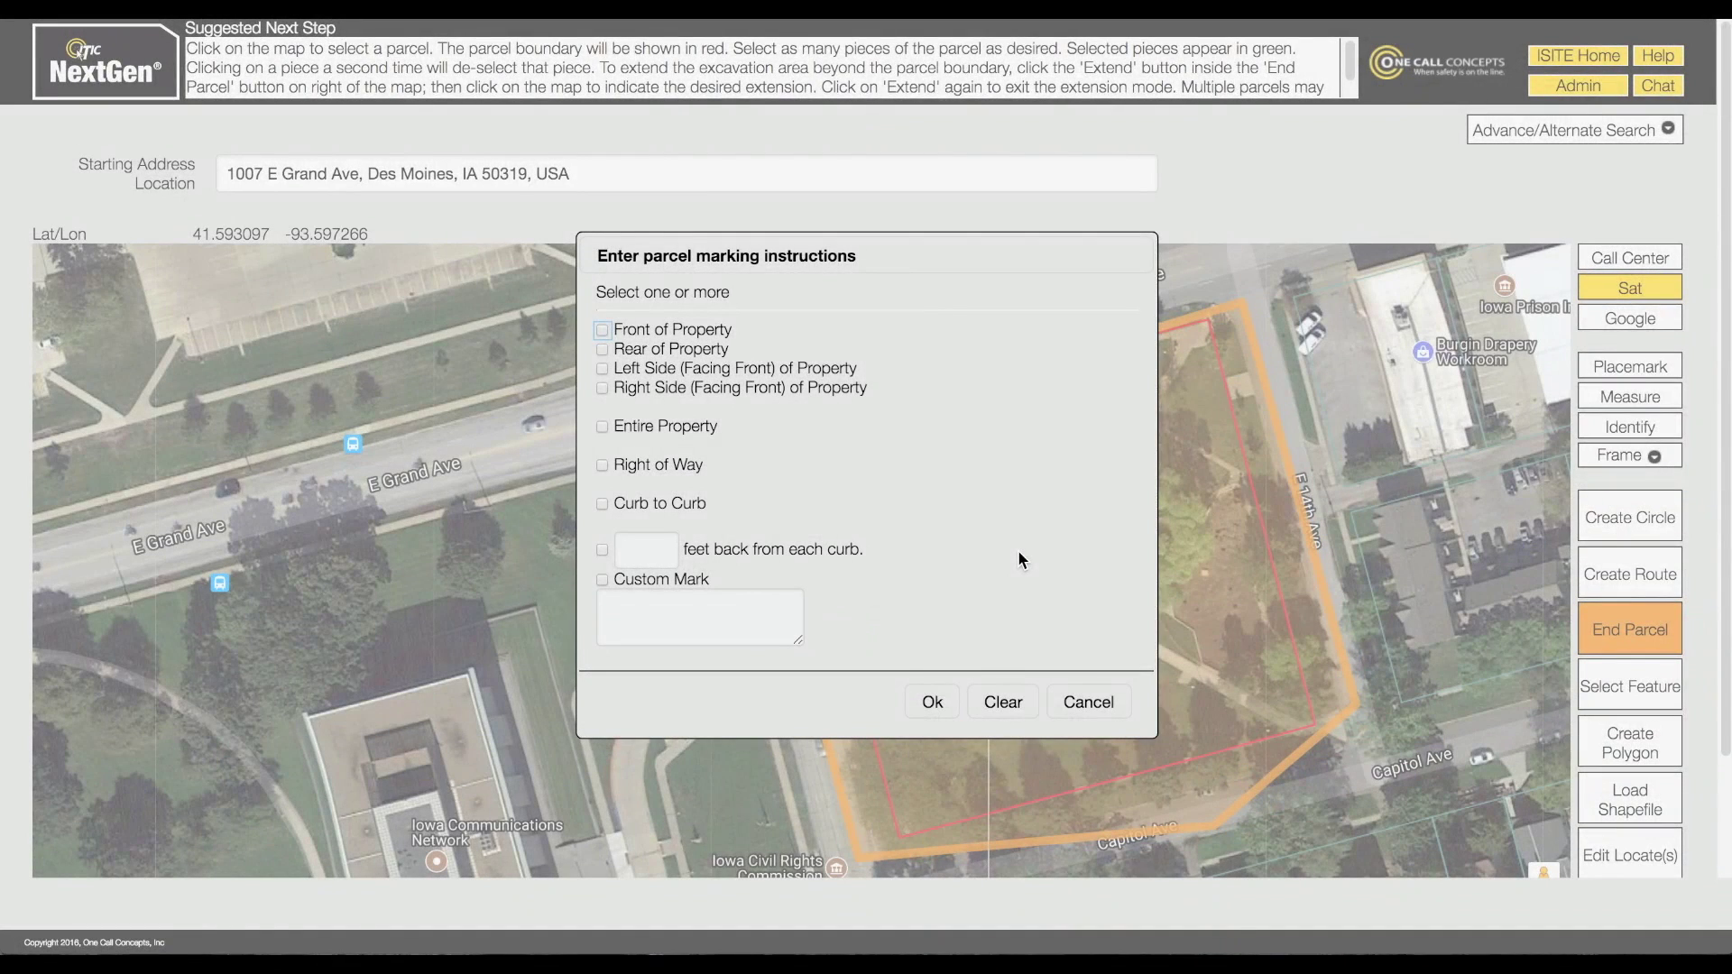
{"action": "left_click", "coordinate": [603, 427]}
{"action": "left_click", "coordinate": [932, 701]}
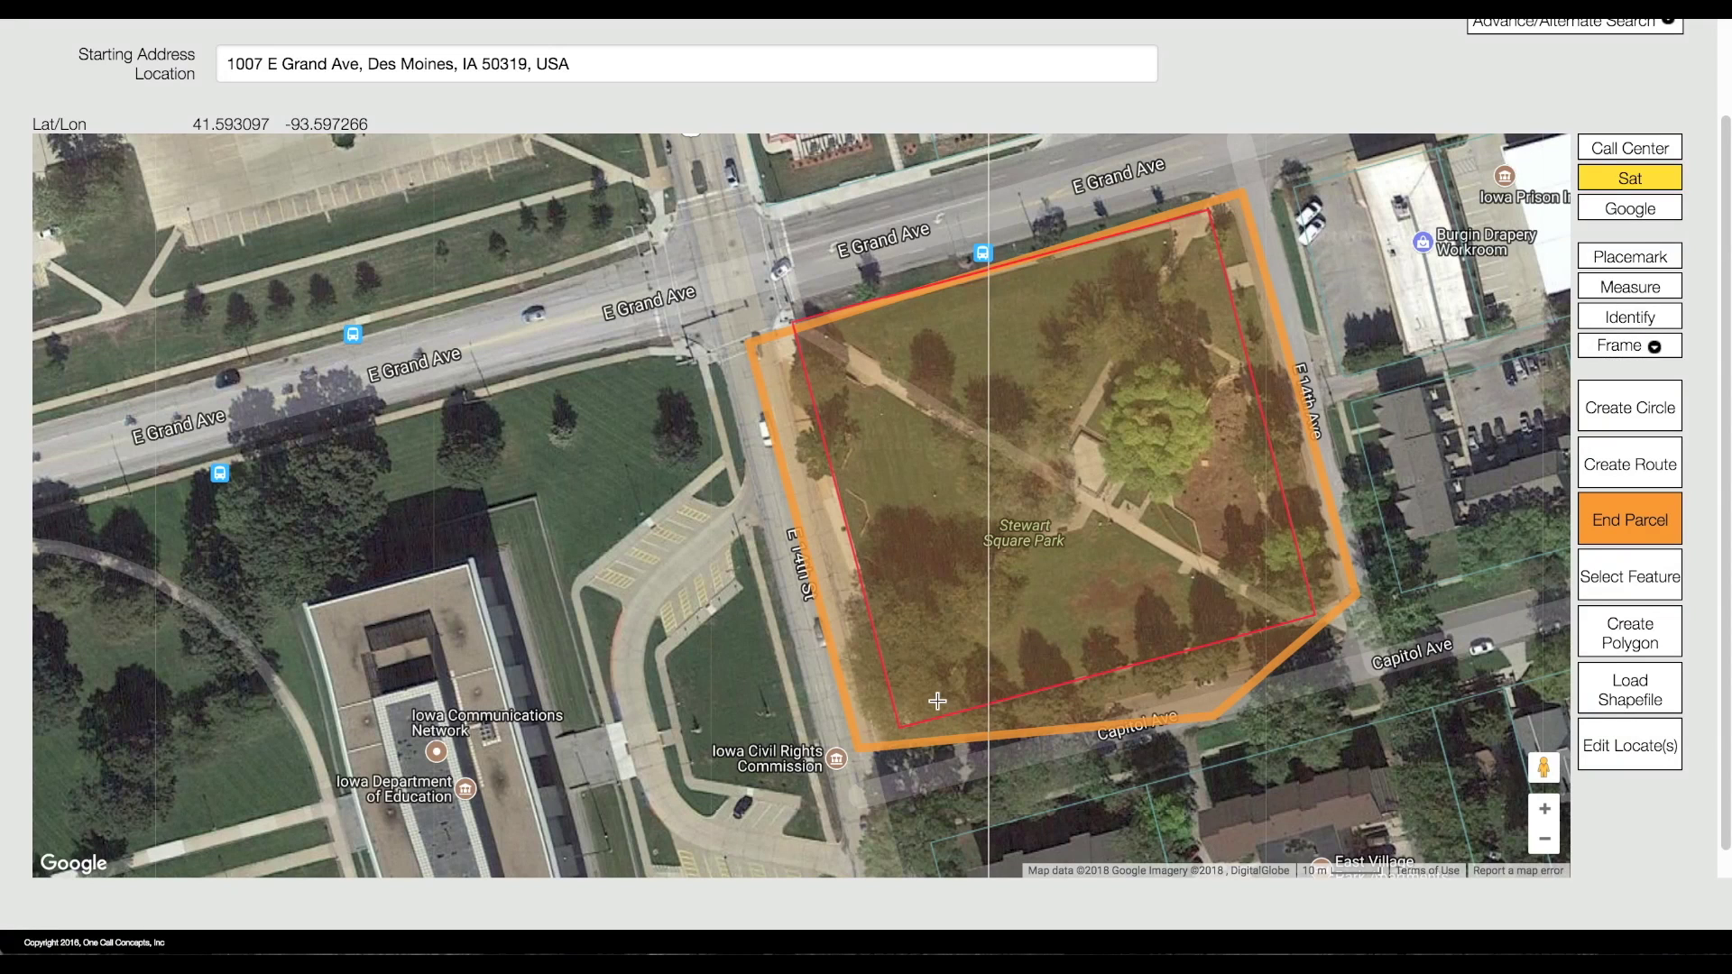
{"action": "left_click", "coordinate": [1615, 521]}
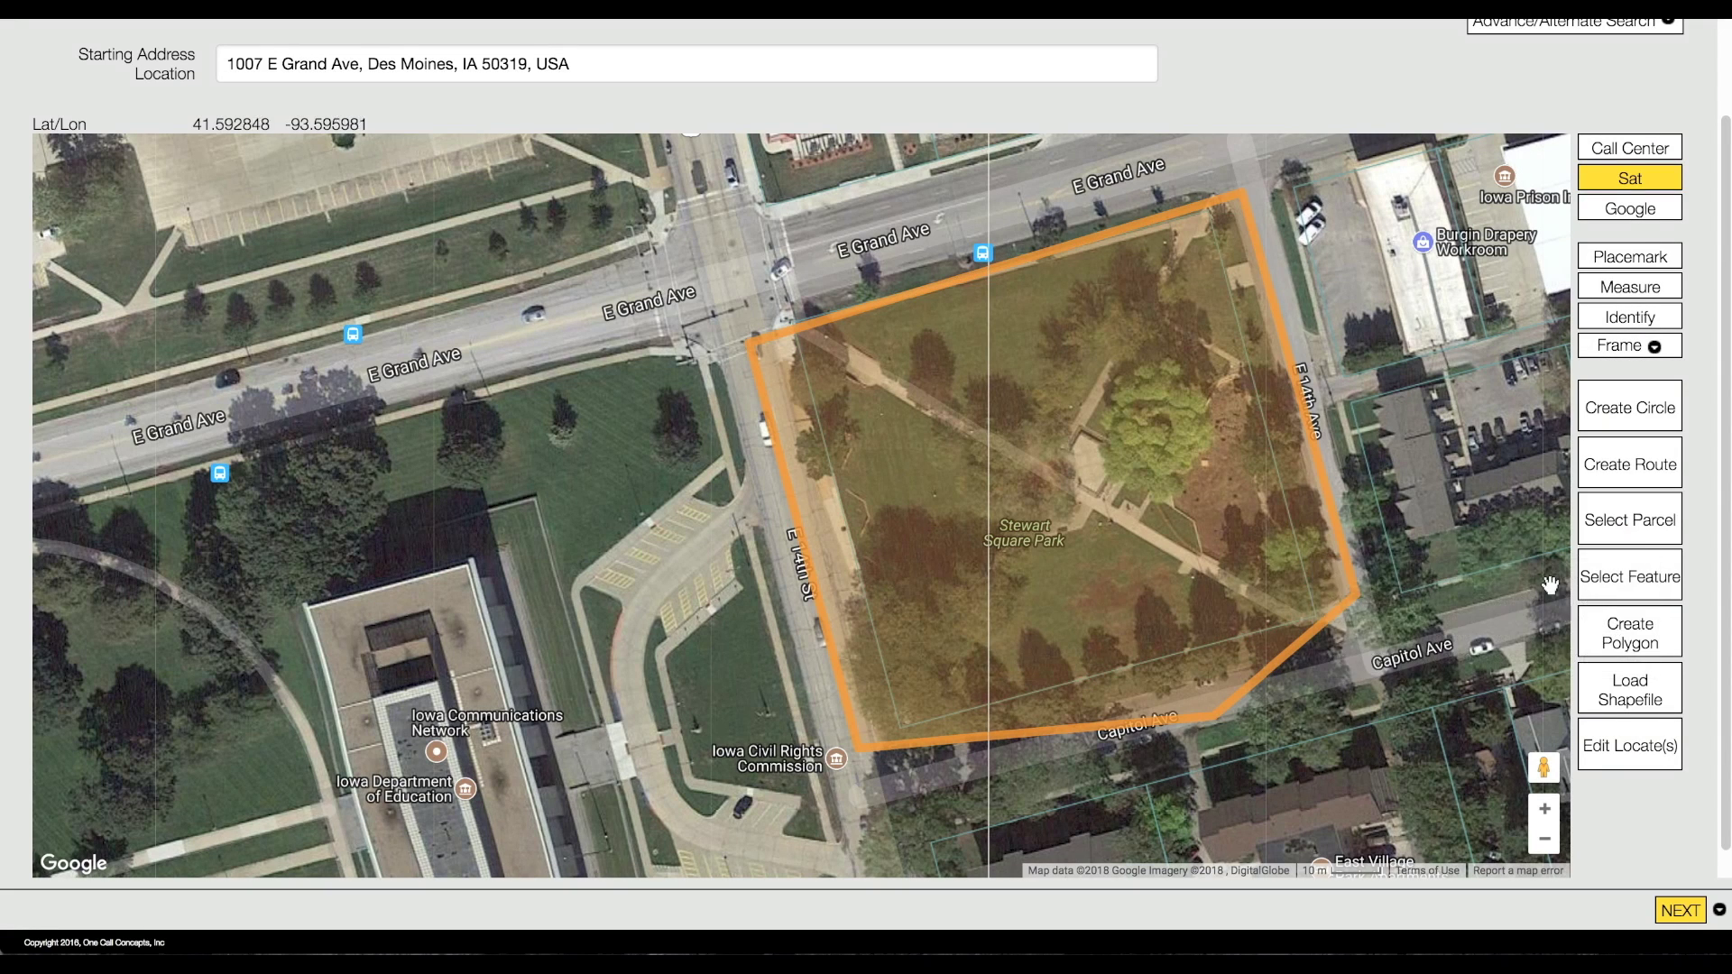
Step: Outline a 40 ft wide excavation along E Grand Ave between E 13th St and E 14th St
{"action": "left_click", "coordinate": [1609, 593]}
{"action": "type", "text": "40"}
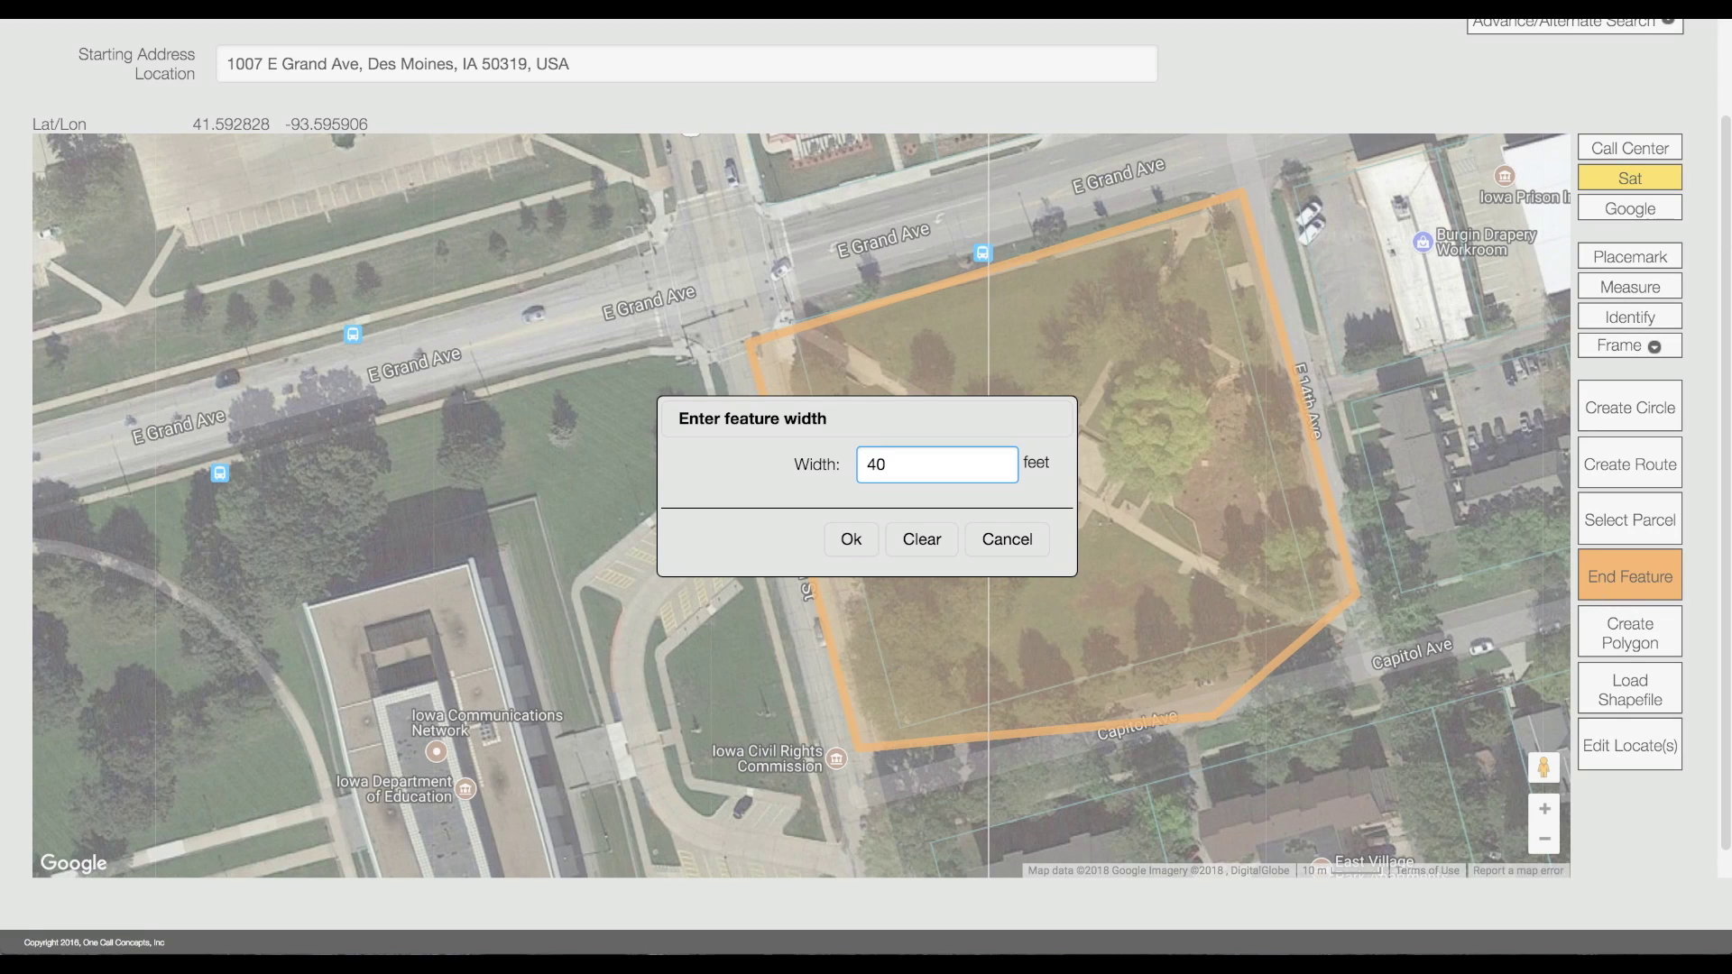
{"action": "left_click", "coordinate": [847, 539]}
{"action": "left_click_drag", "start_coordinate": [478, 473], "coordinate": [954, 469]}
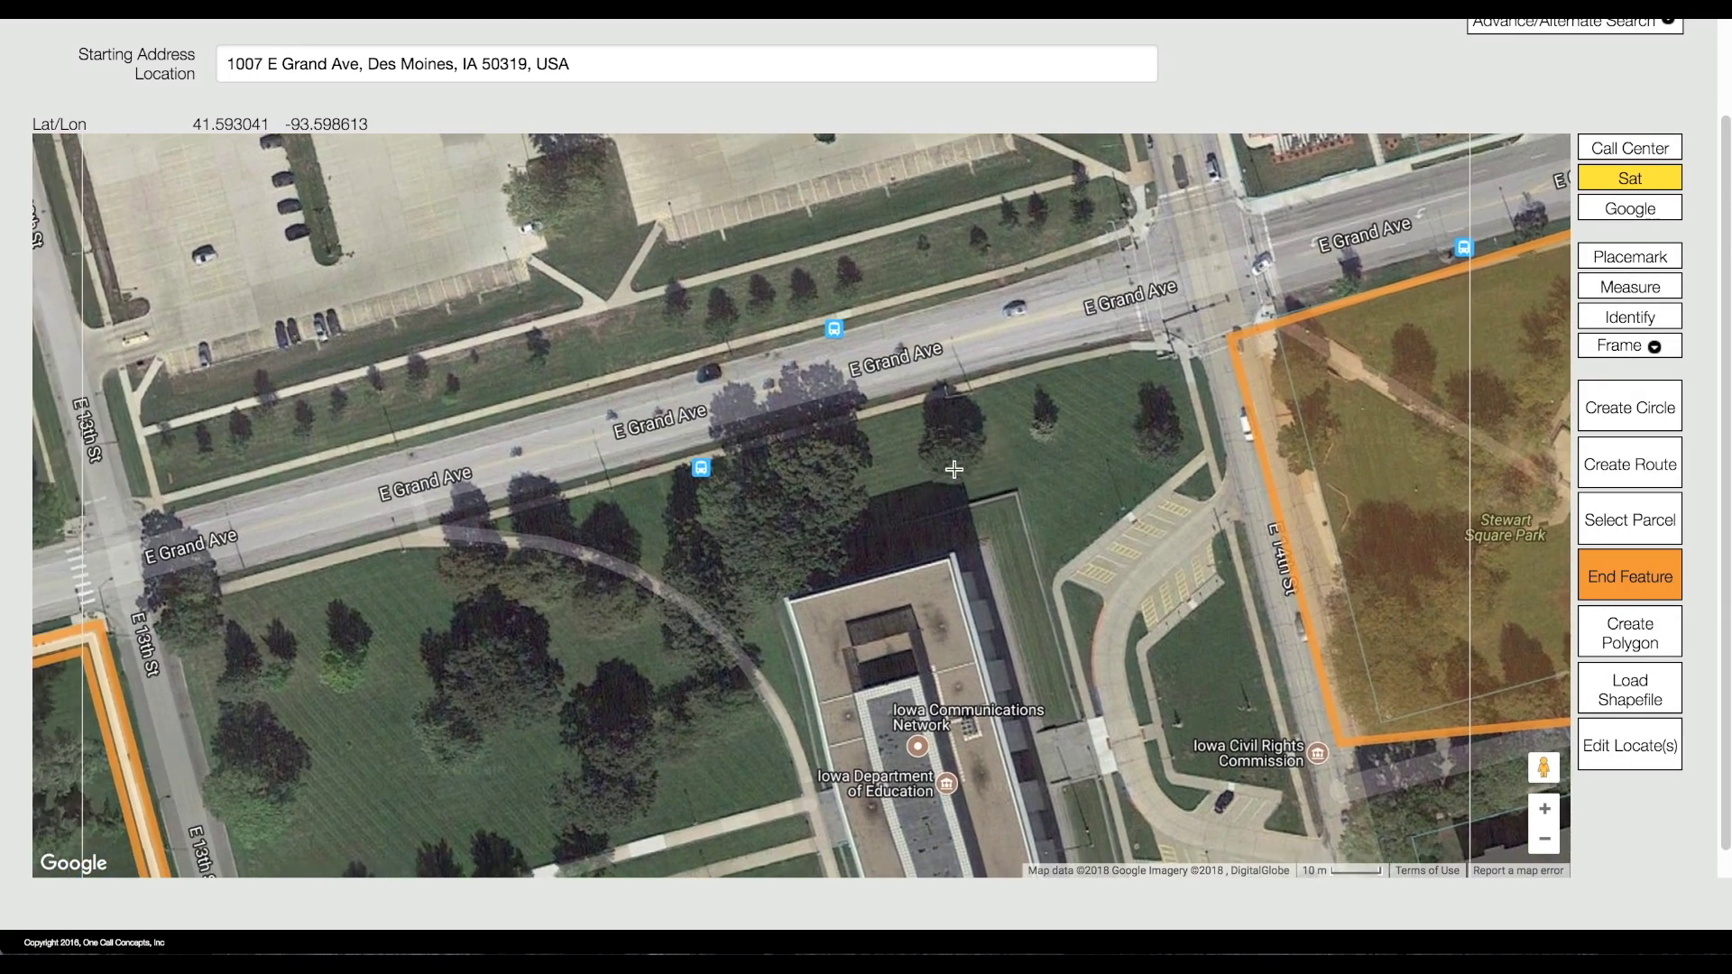
{"action": "left_click", "coordinate": [1140, 290]}
{"action": "left_click", "coordinate": [163, 553]}
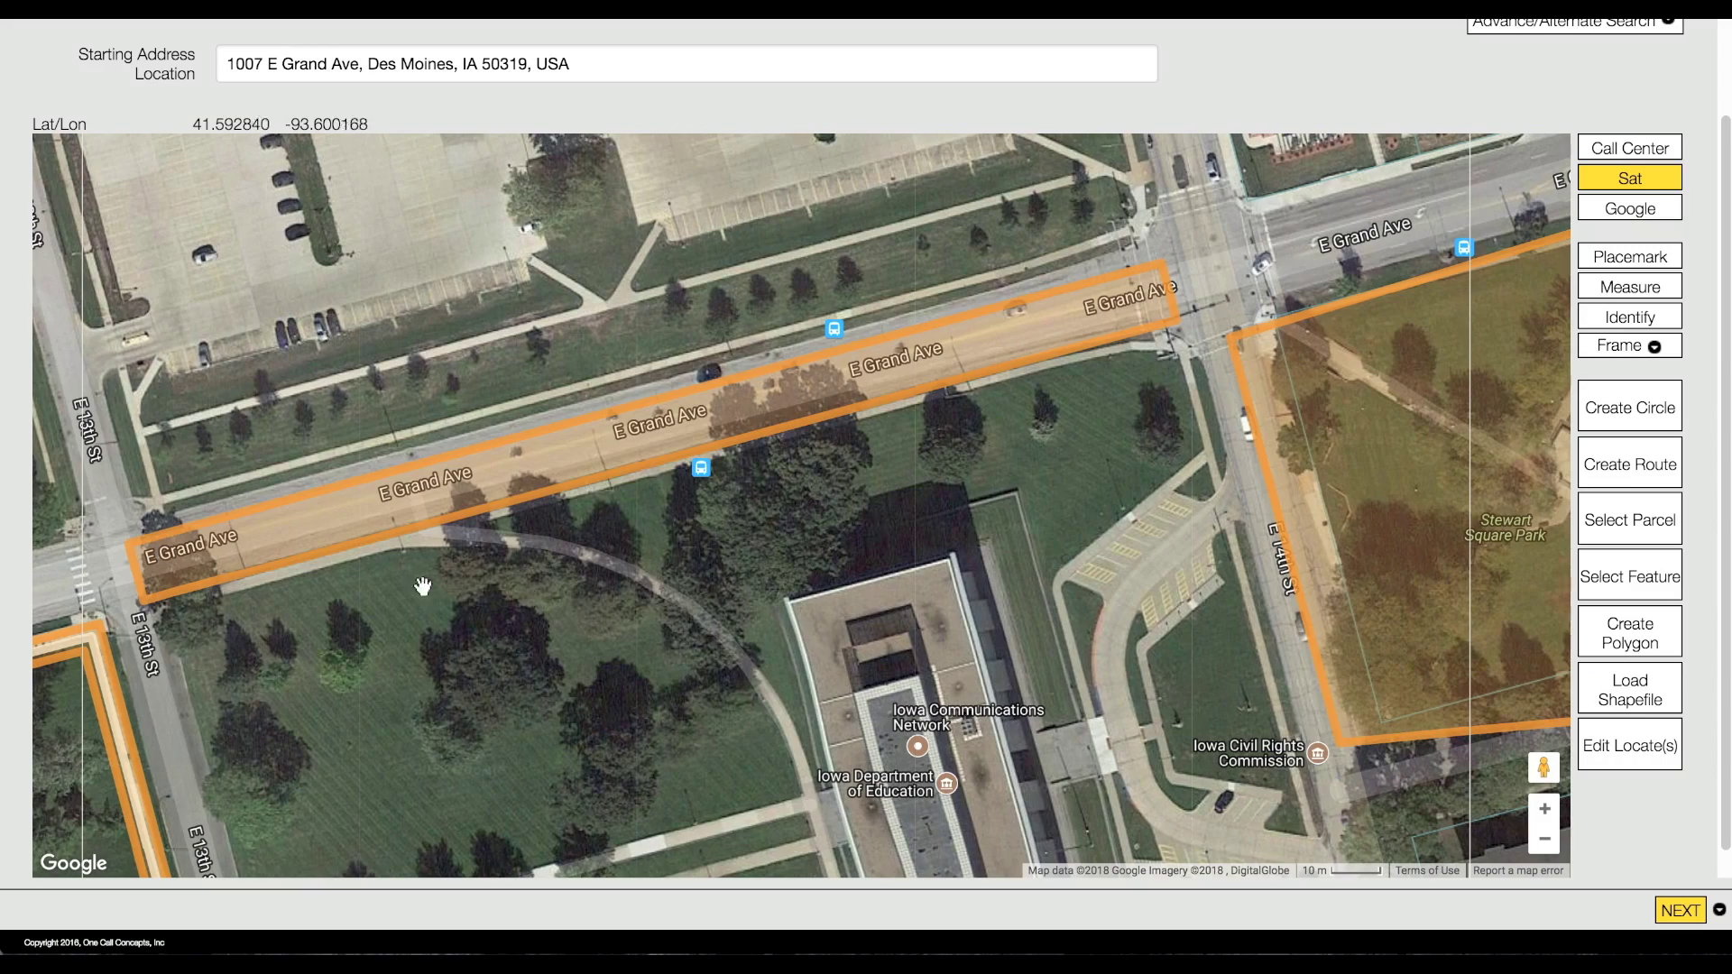
{"action": "scroll", "coordinate": [818, 641], "scroll_direction": "down", "scroll_amount": 2}
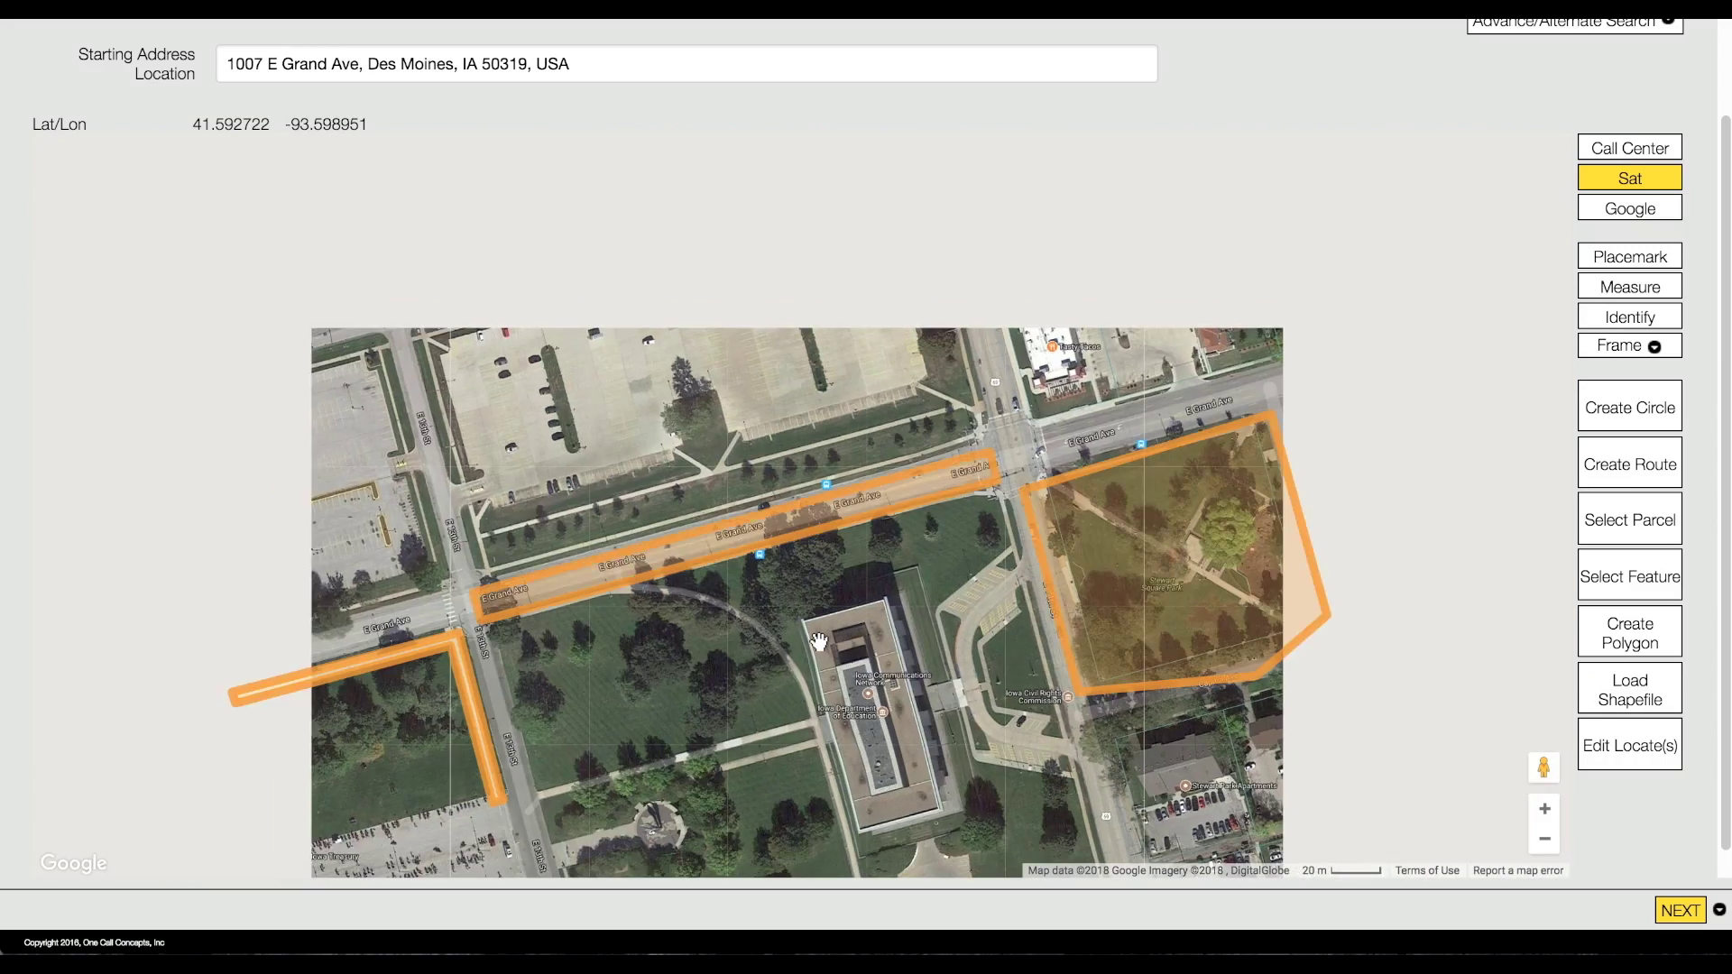
{"action": "left_click_drag", "start_coordinate": [1023, 607], "coordinate": [831, 85]}
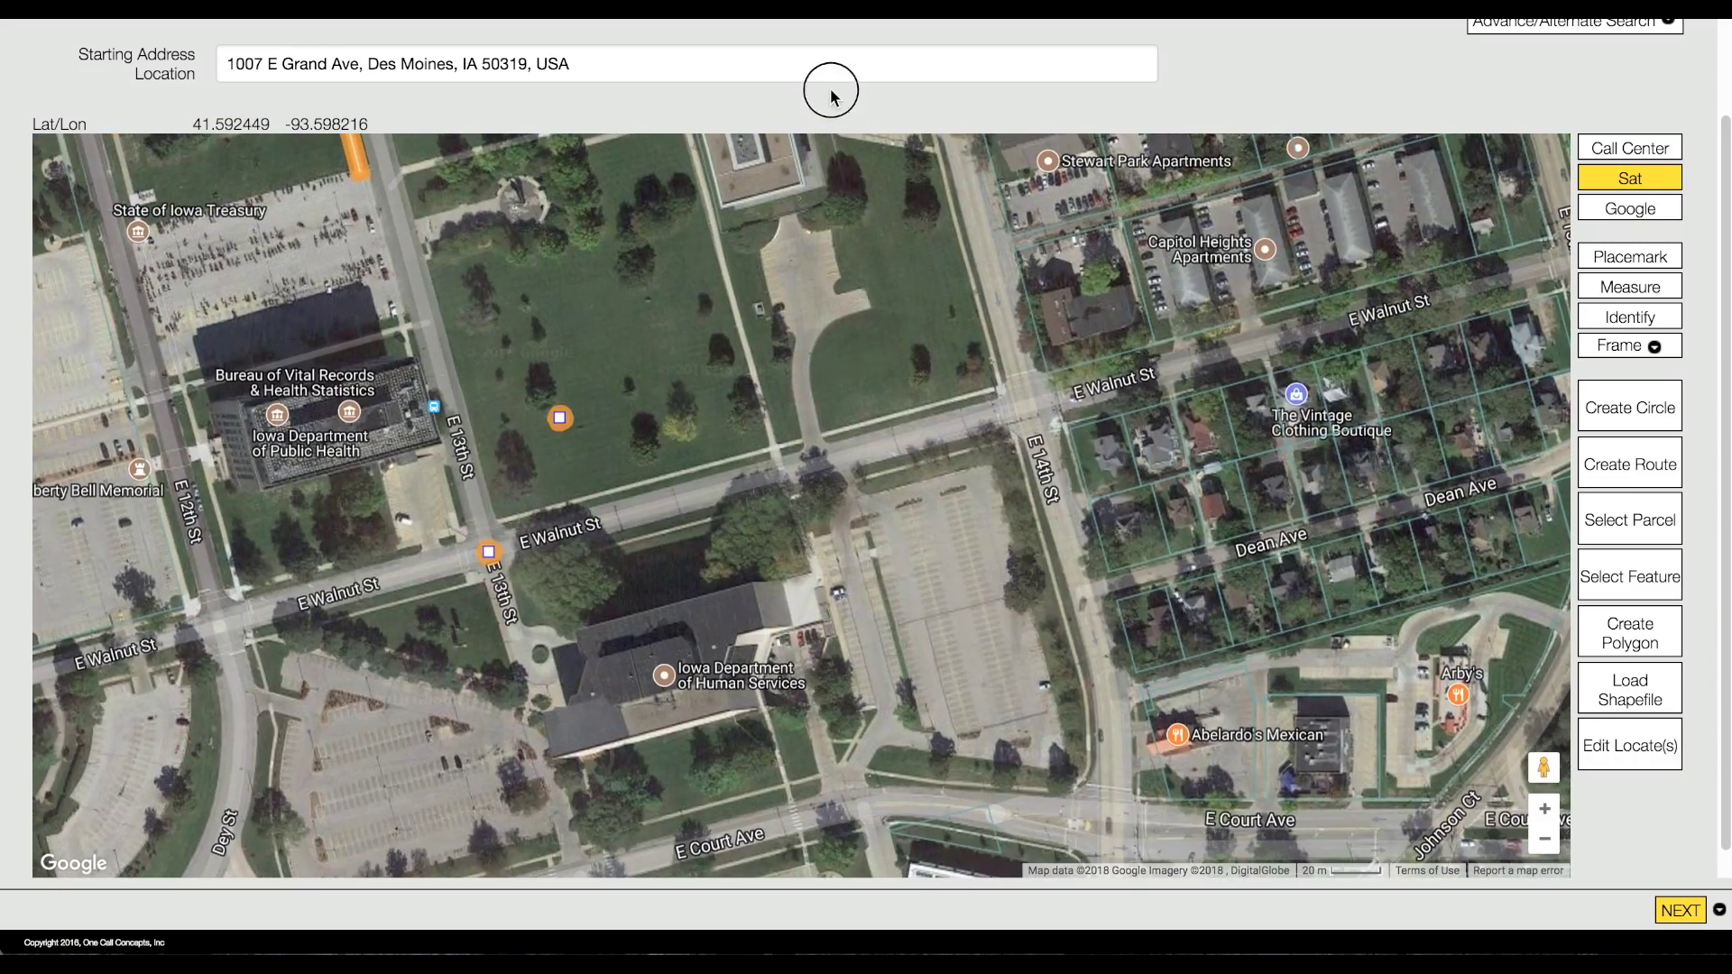
Step: Trace and close a polygon around the E 14th St parking lot east of Human Services
{"action": "left_click", "coordinate": [1621, 648]}
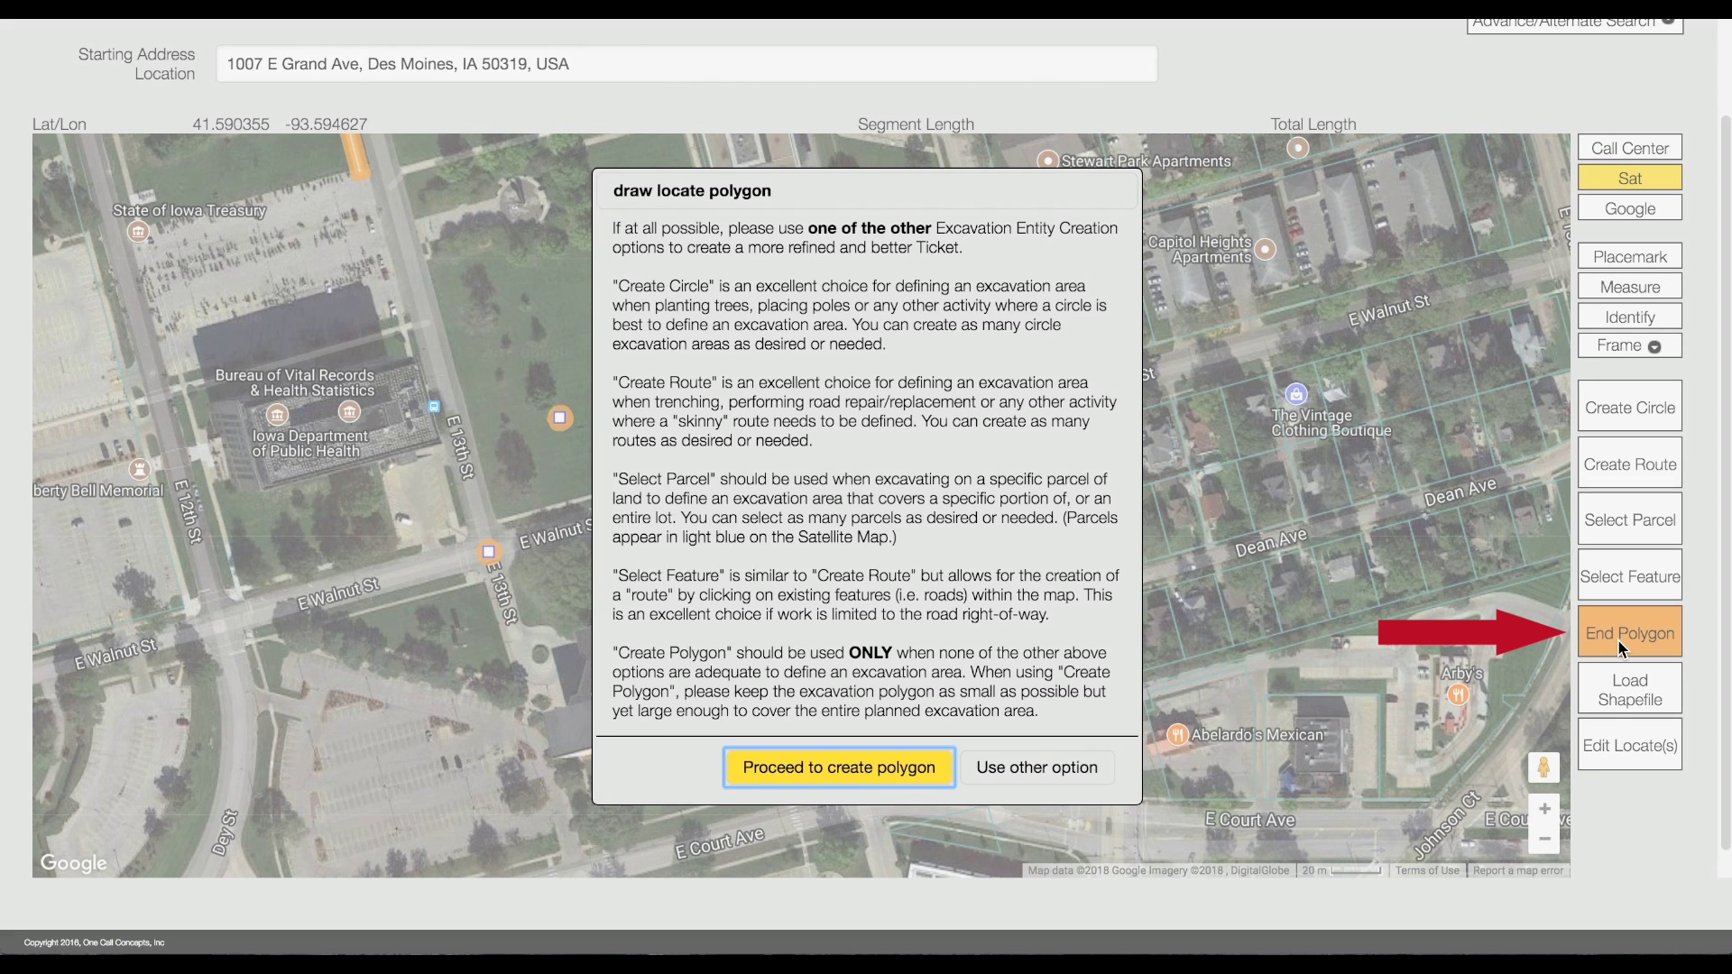
{"action": "left_click", "coordinate": [867, 767]}
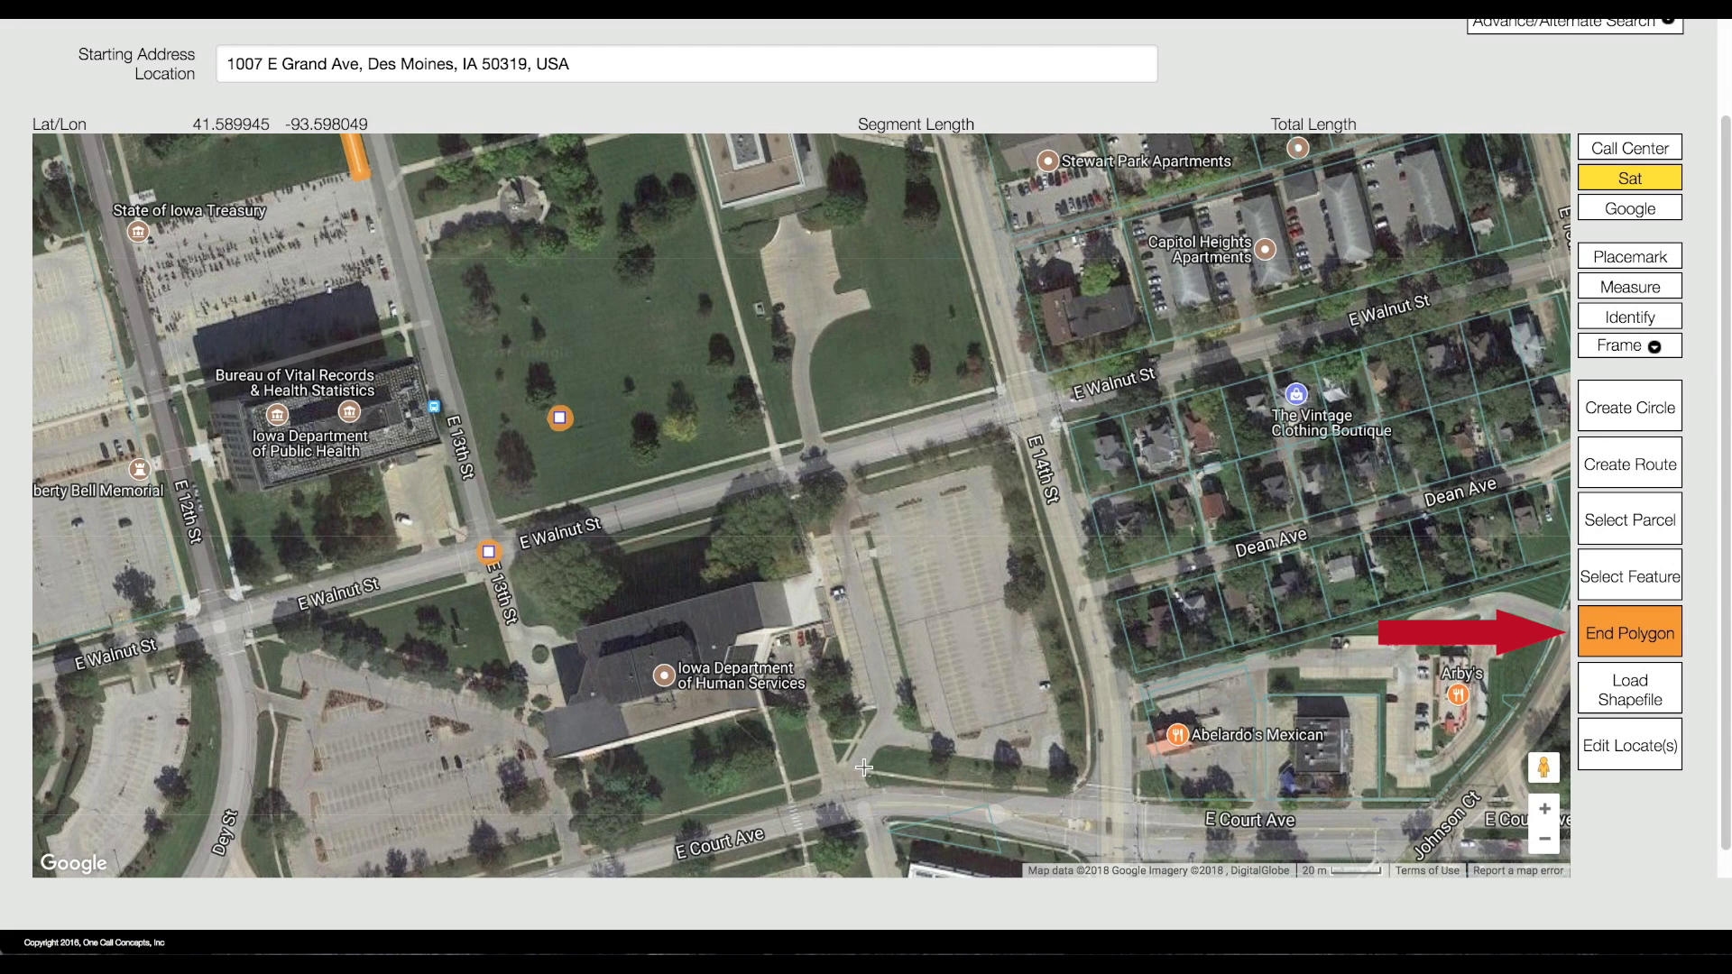
{"action": "left_click", "coordinate": [1069, 775]}
{"action": "left_click", "coordinate": [1065, 710]}
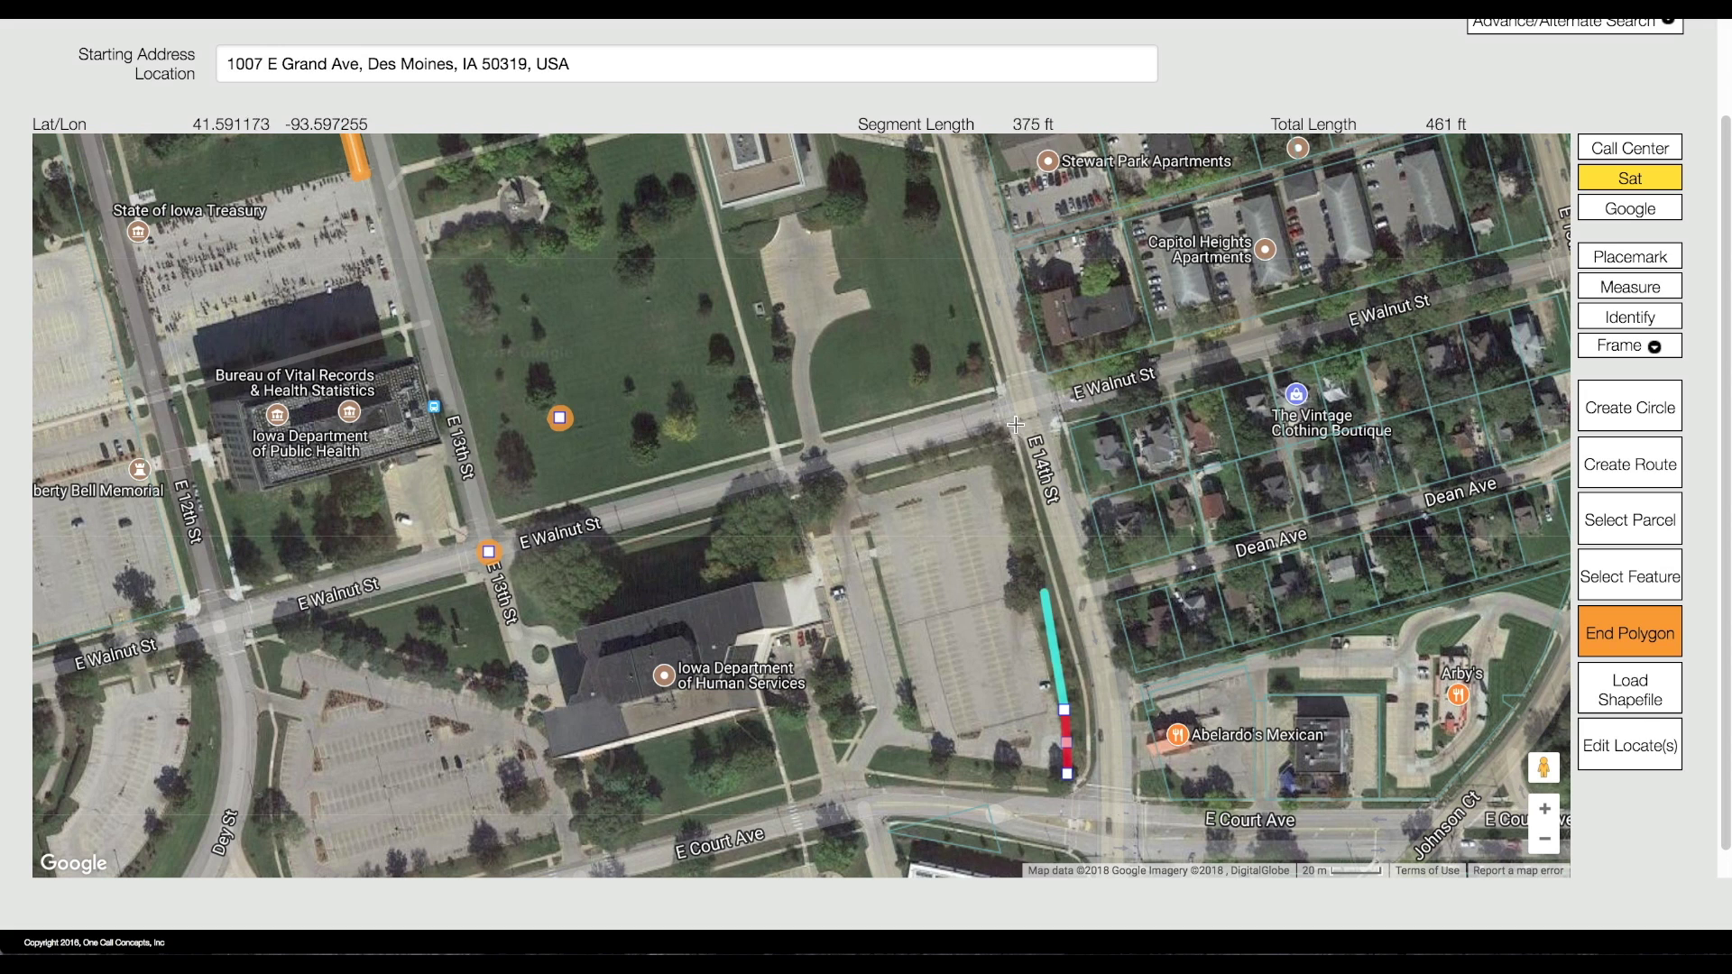
{"action": "left_click", "coordinate": [996, 456]}
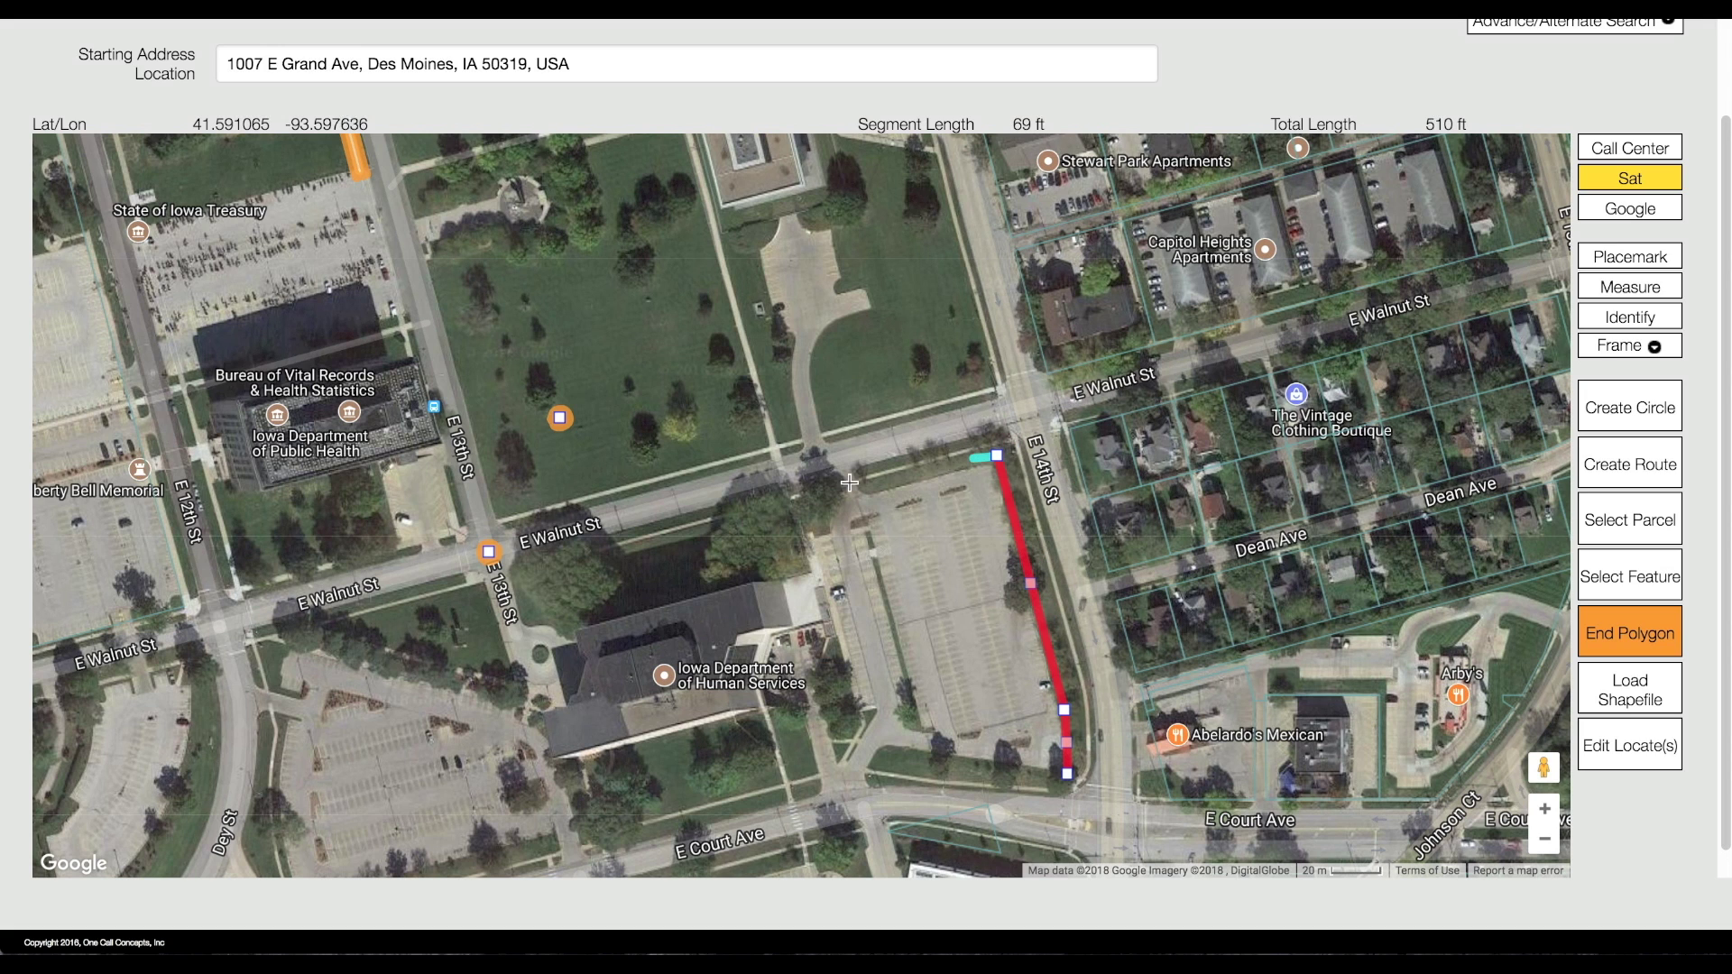
{"action": "left_click", "coordinate": [816, 502]}
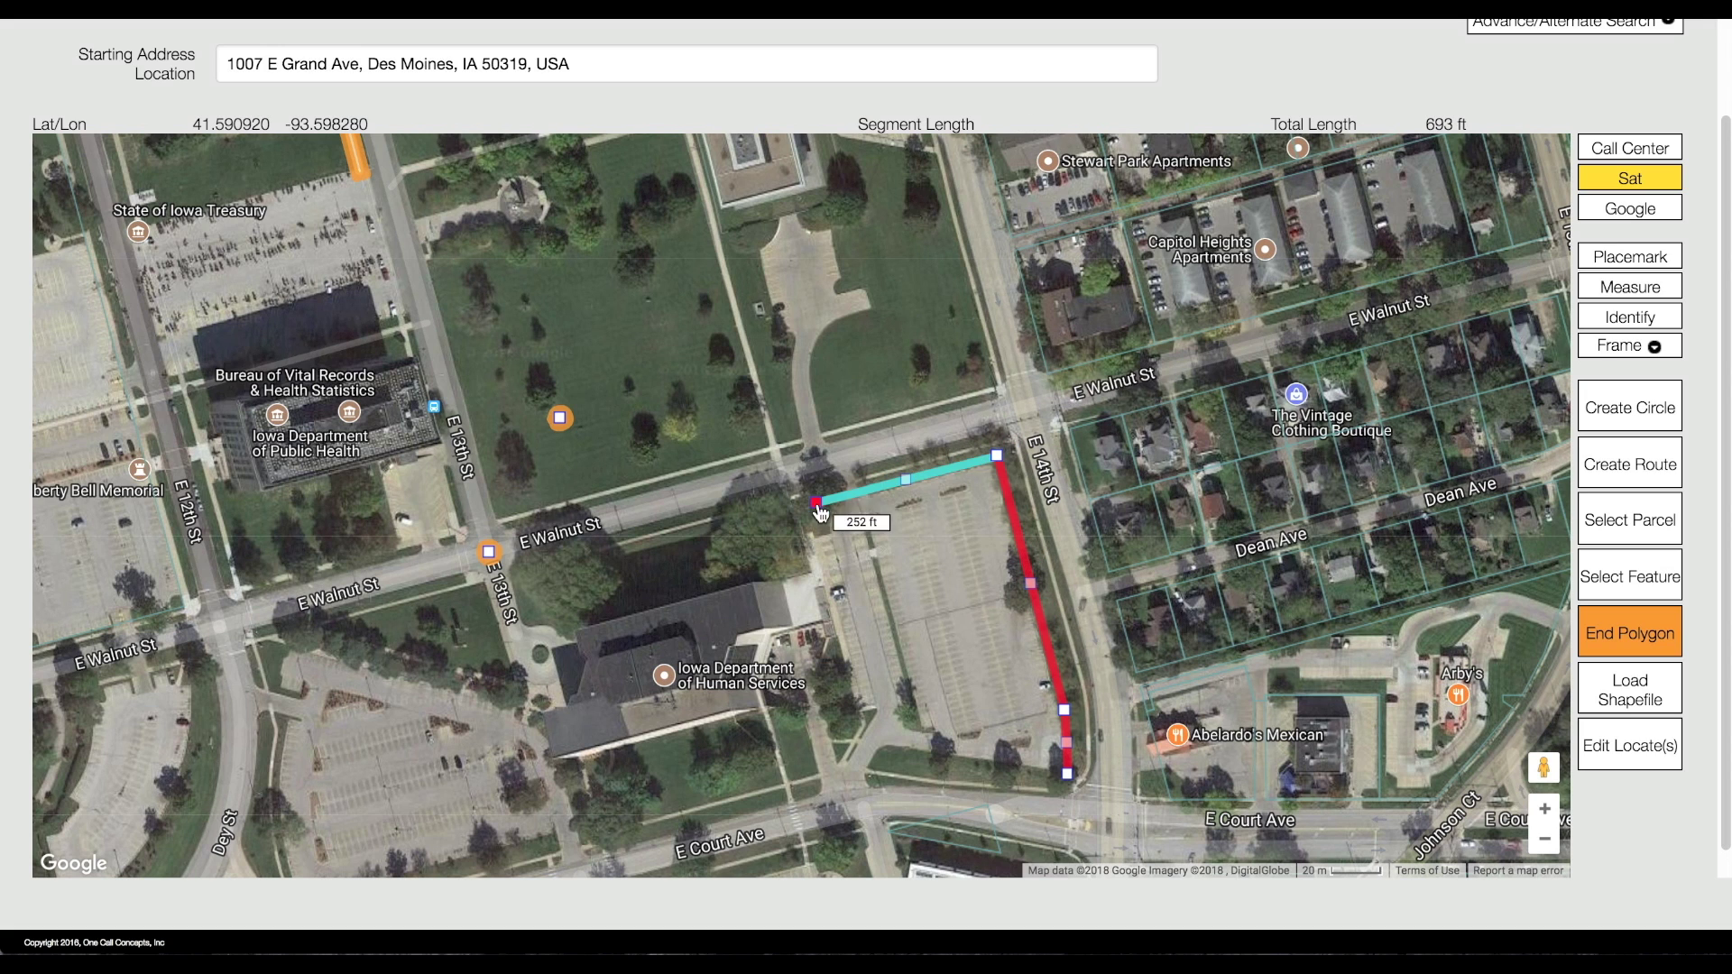
{"action": "left_click", "coordinate": [880, 752]}
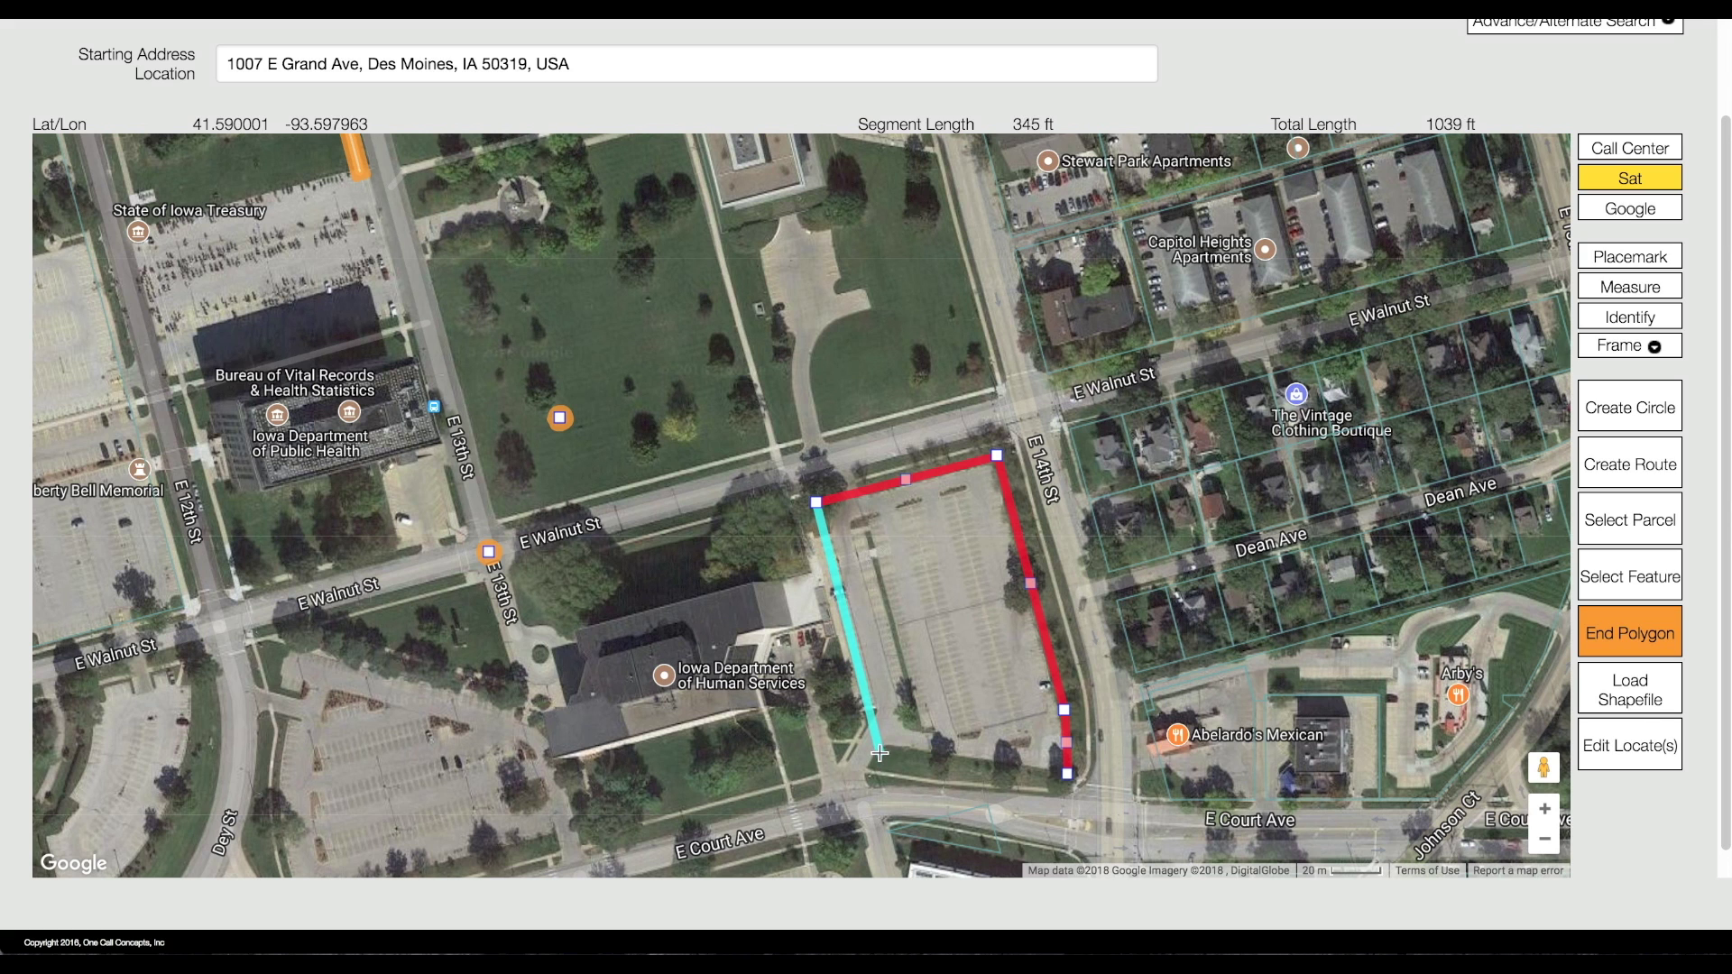
{"action": "left_click", "coordinate": [1067, 774]}
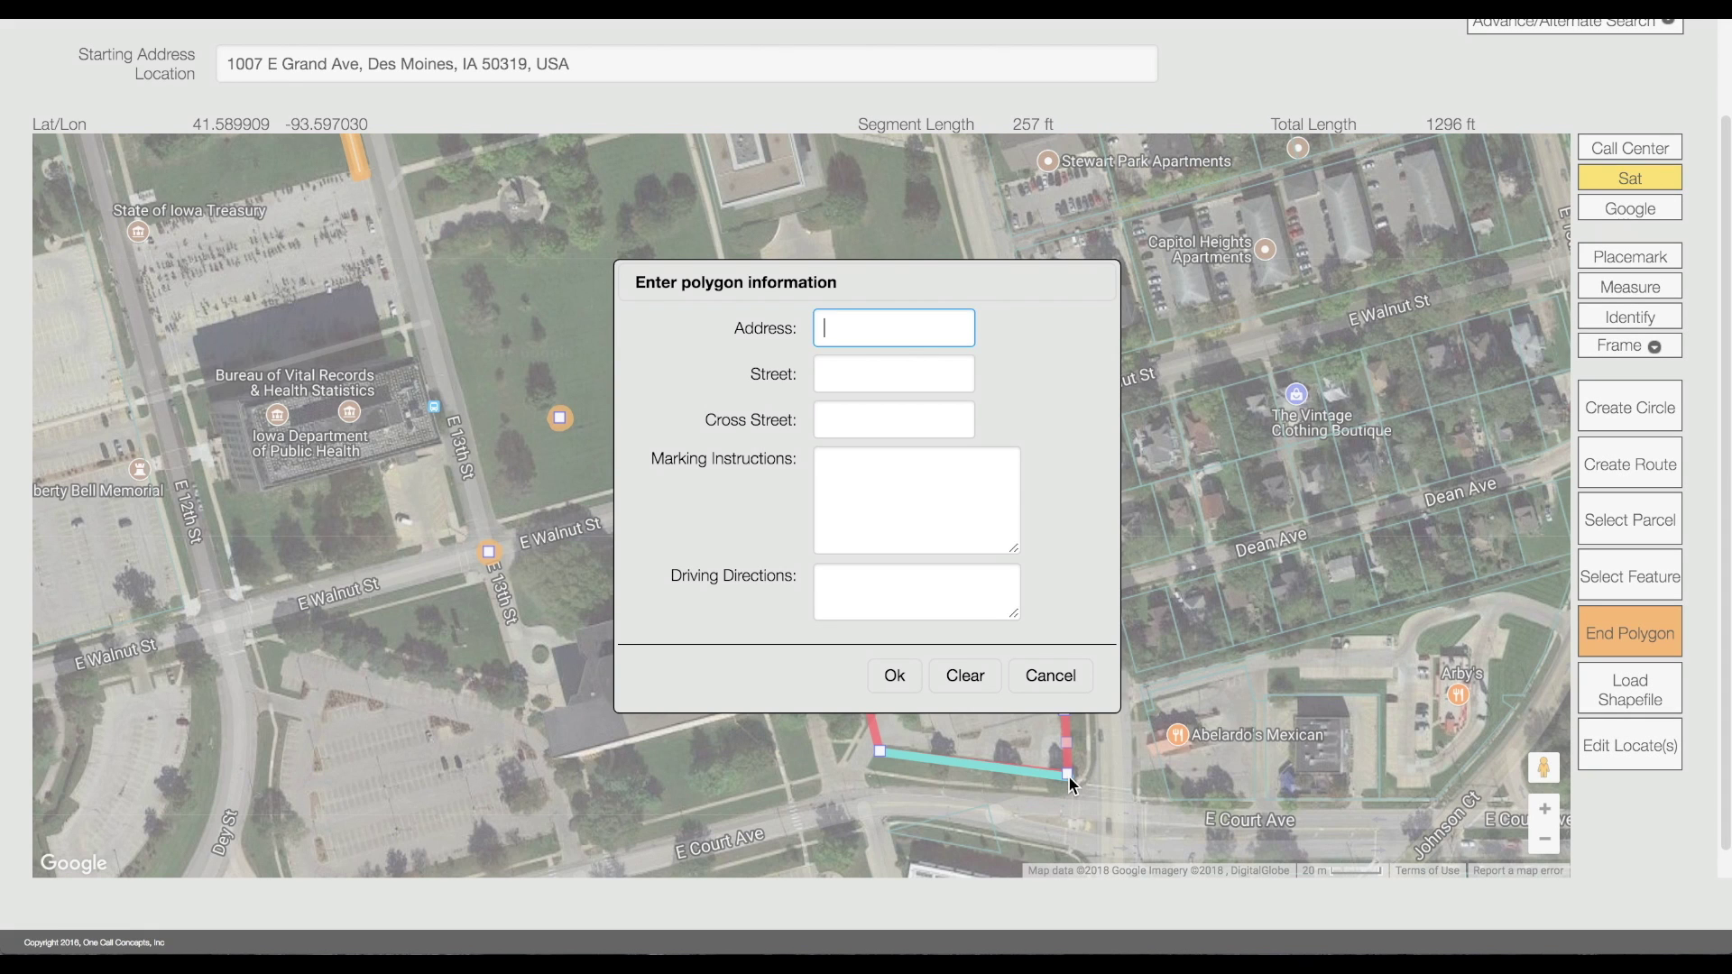
{"action": "type", "text": "1305"}
{"action": "left_click", "coordinate": [901, 369]}
{"action": "type", "text": "e walnut st"}
{"action": "key", "text": "Tab"}
{"action": "type", "text": "e 14th st"}
{"action": "key", "text": "Tab"}
{"action": "type", "text": "mark entire parking lot located on e side of building at above address"}
{"action": "left_click", "coordinate": [847, 584]}
{"action": "type", "text": "se corner of intersection of e walnut st and e "}
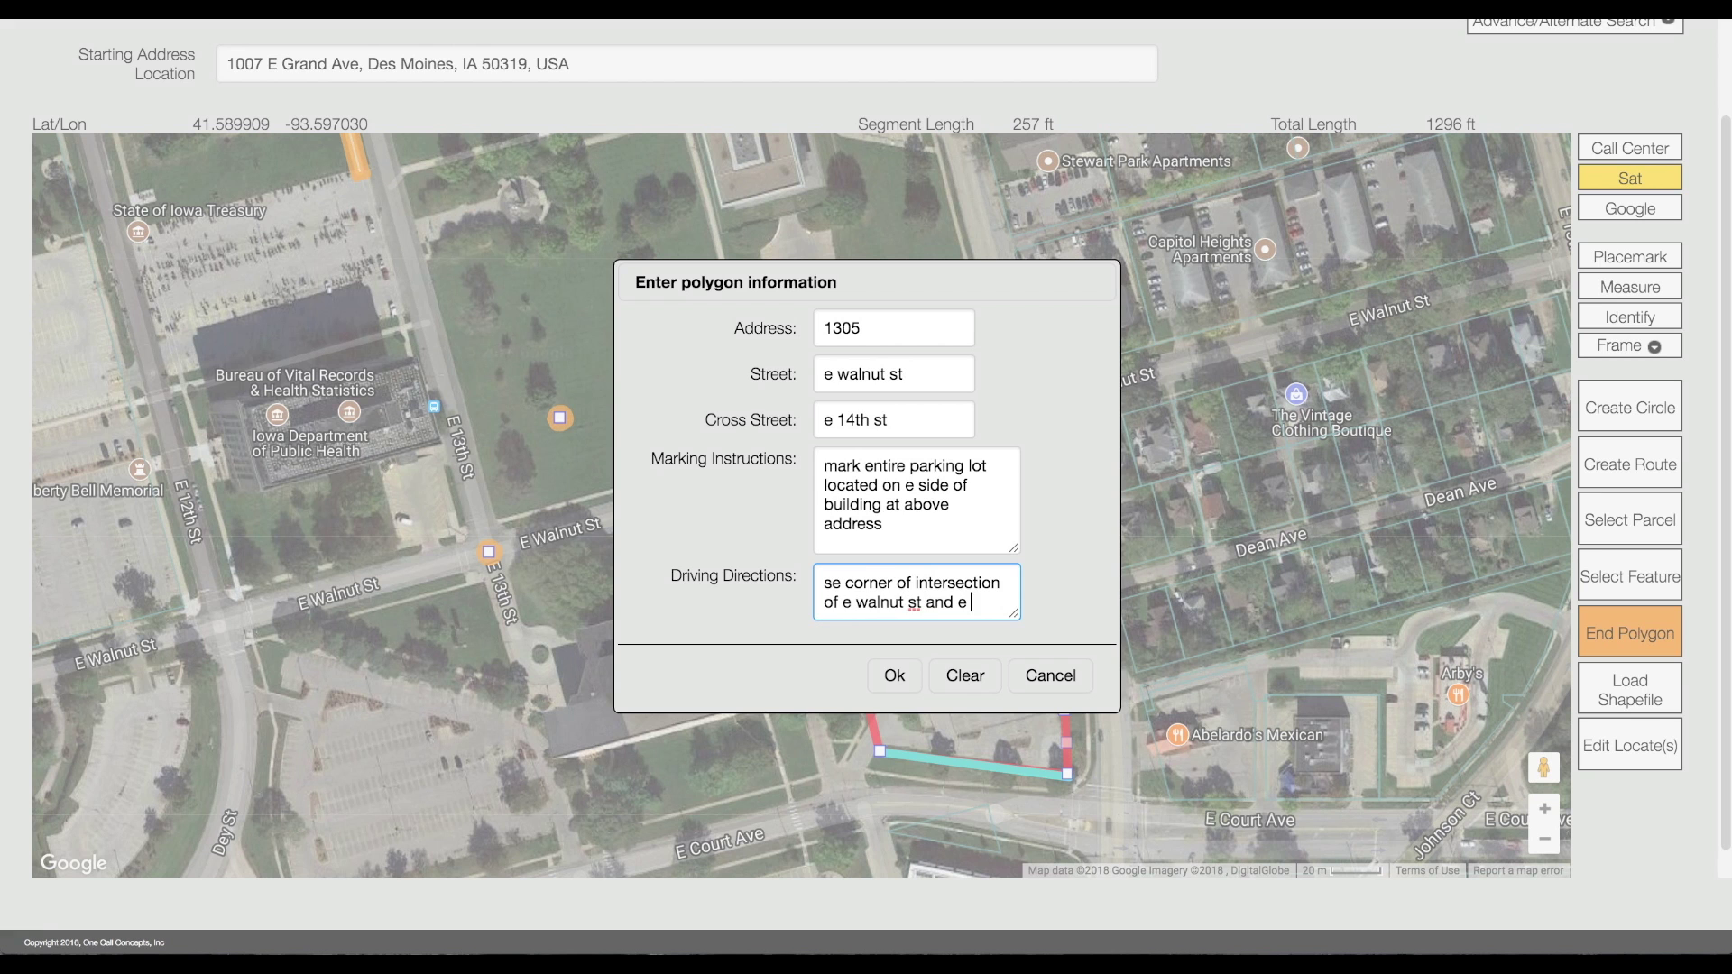
{"action": "type", "text": "14th st"}
{"action": "key", "text": "ctrl+a"}
{"action": "left_click", "coordinate": [840, 580]}
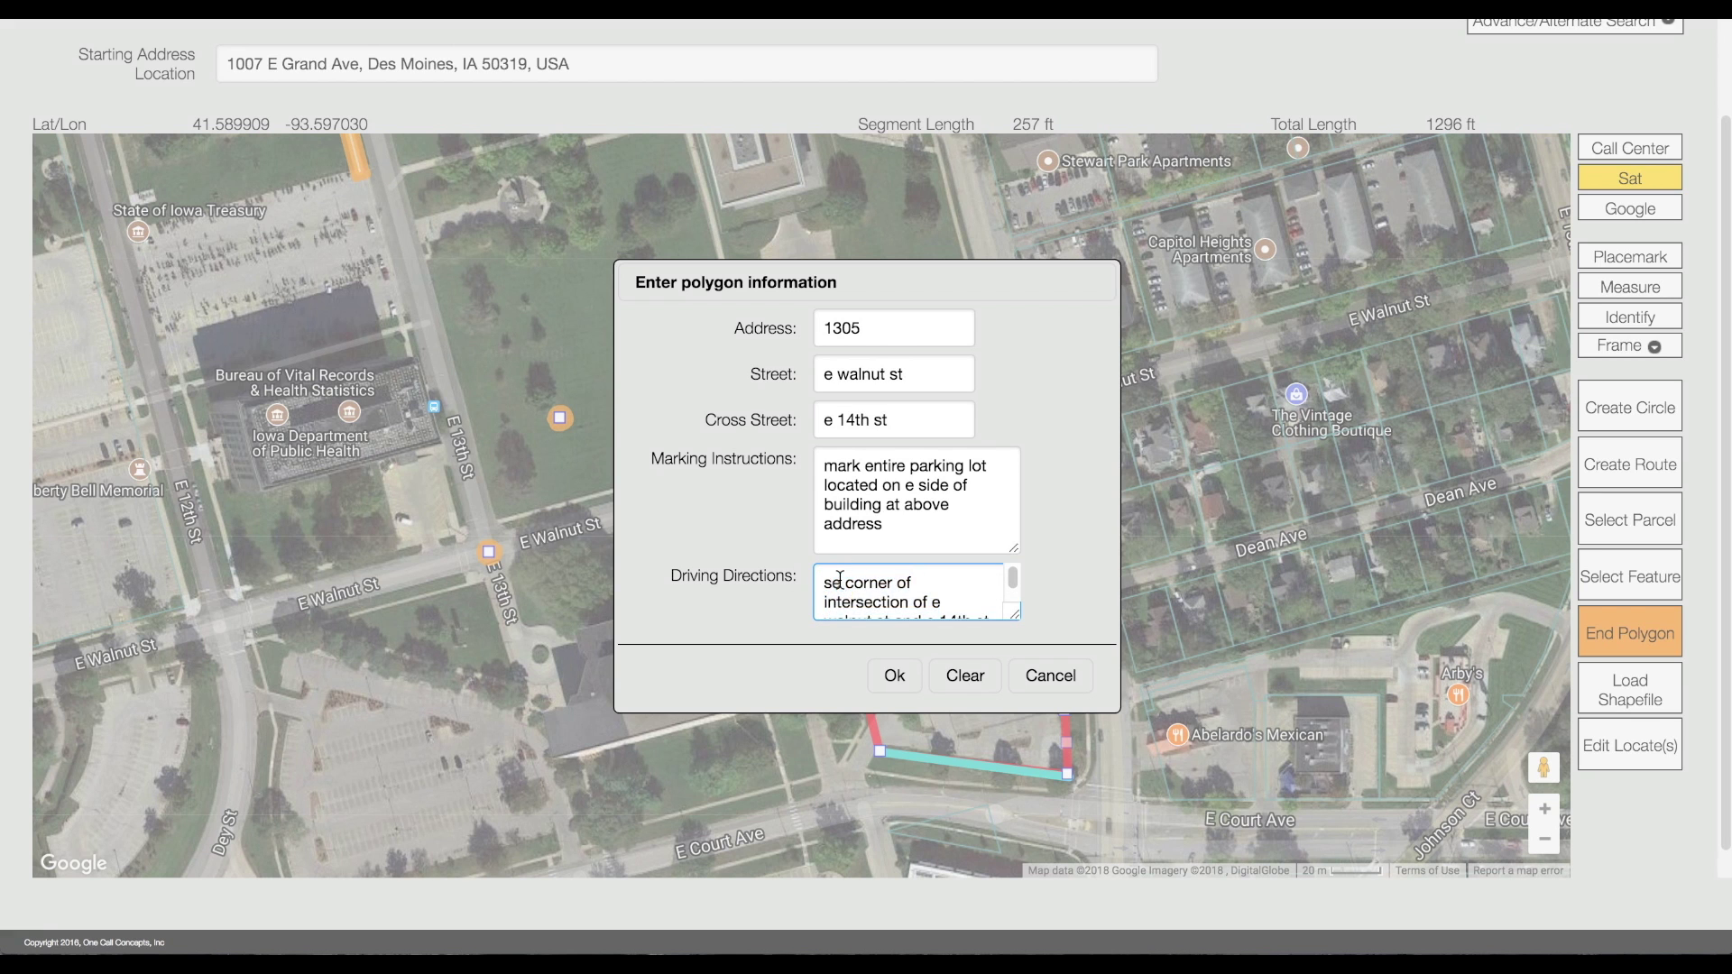
{"action": "left_click", "coordinate": [896, 675]}
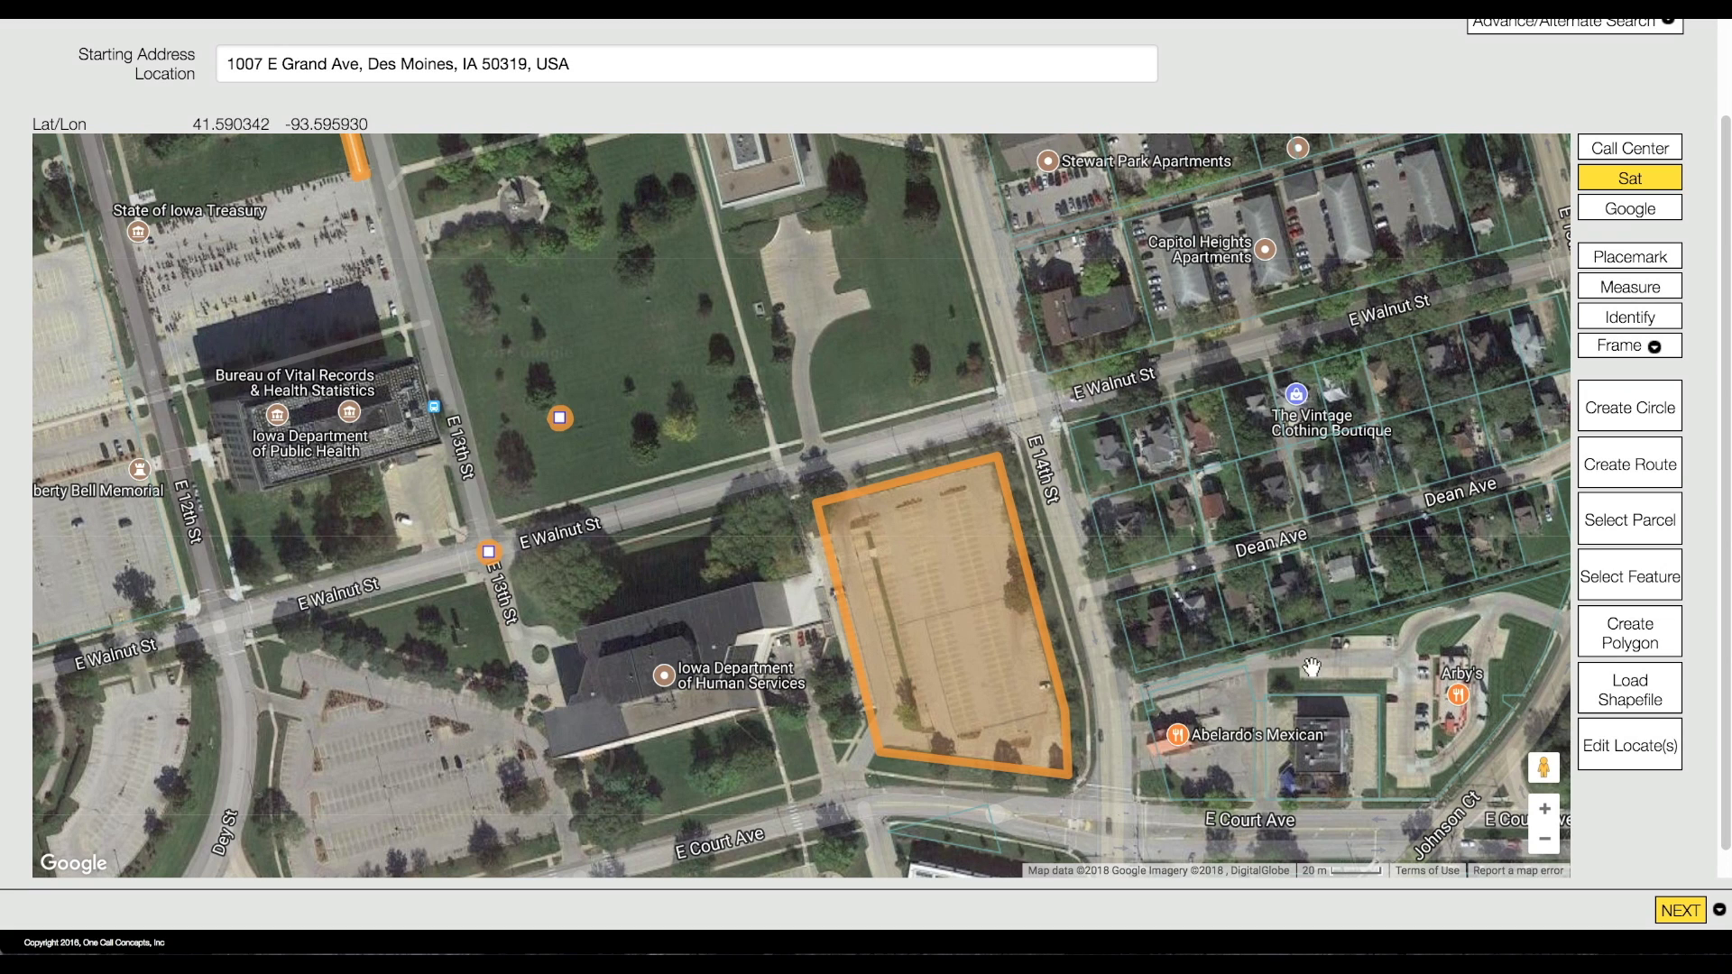
Step: Delete the circle at E Walnut St and E 13th St
{"action": "left_click", "coordinate": [1618, 760]}
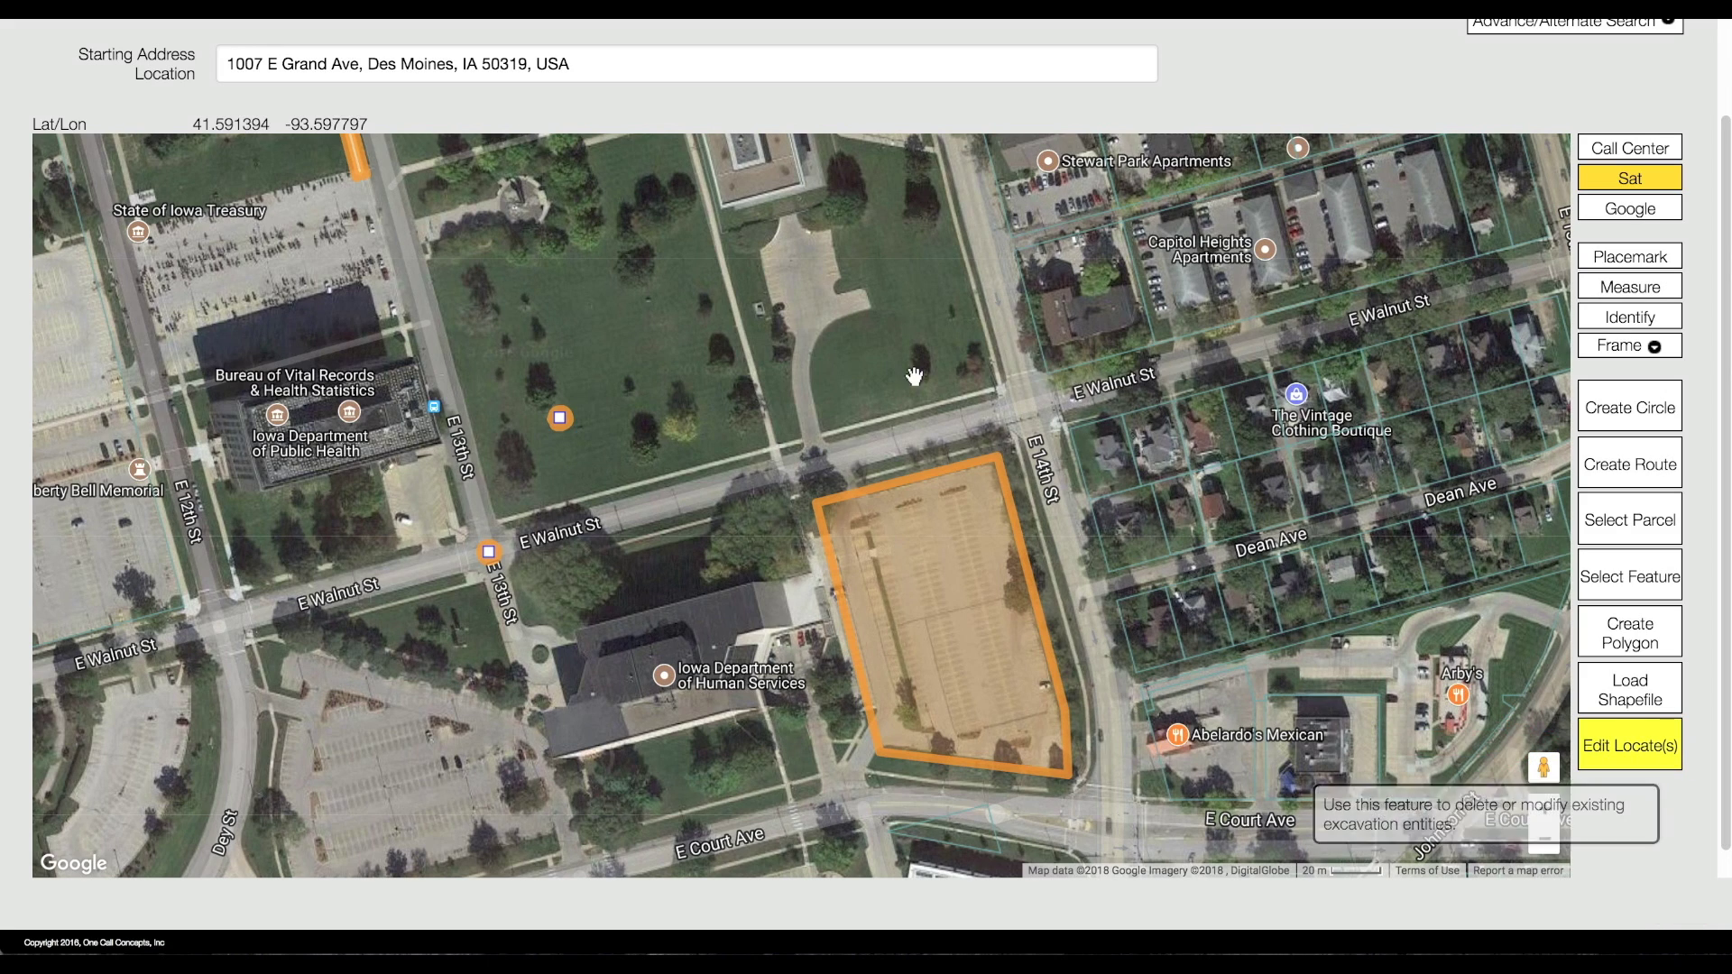
{"action": "left_click_drag", "start_coordinate": [648, 288], "coordinate": [1004, 537]}
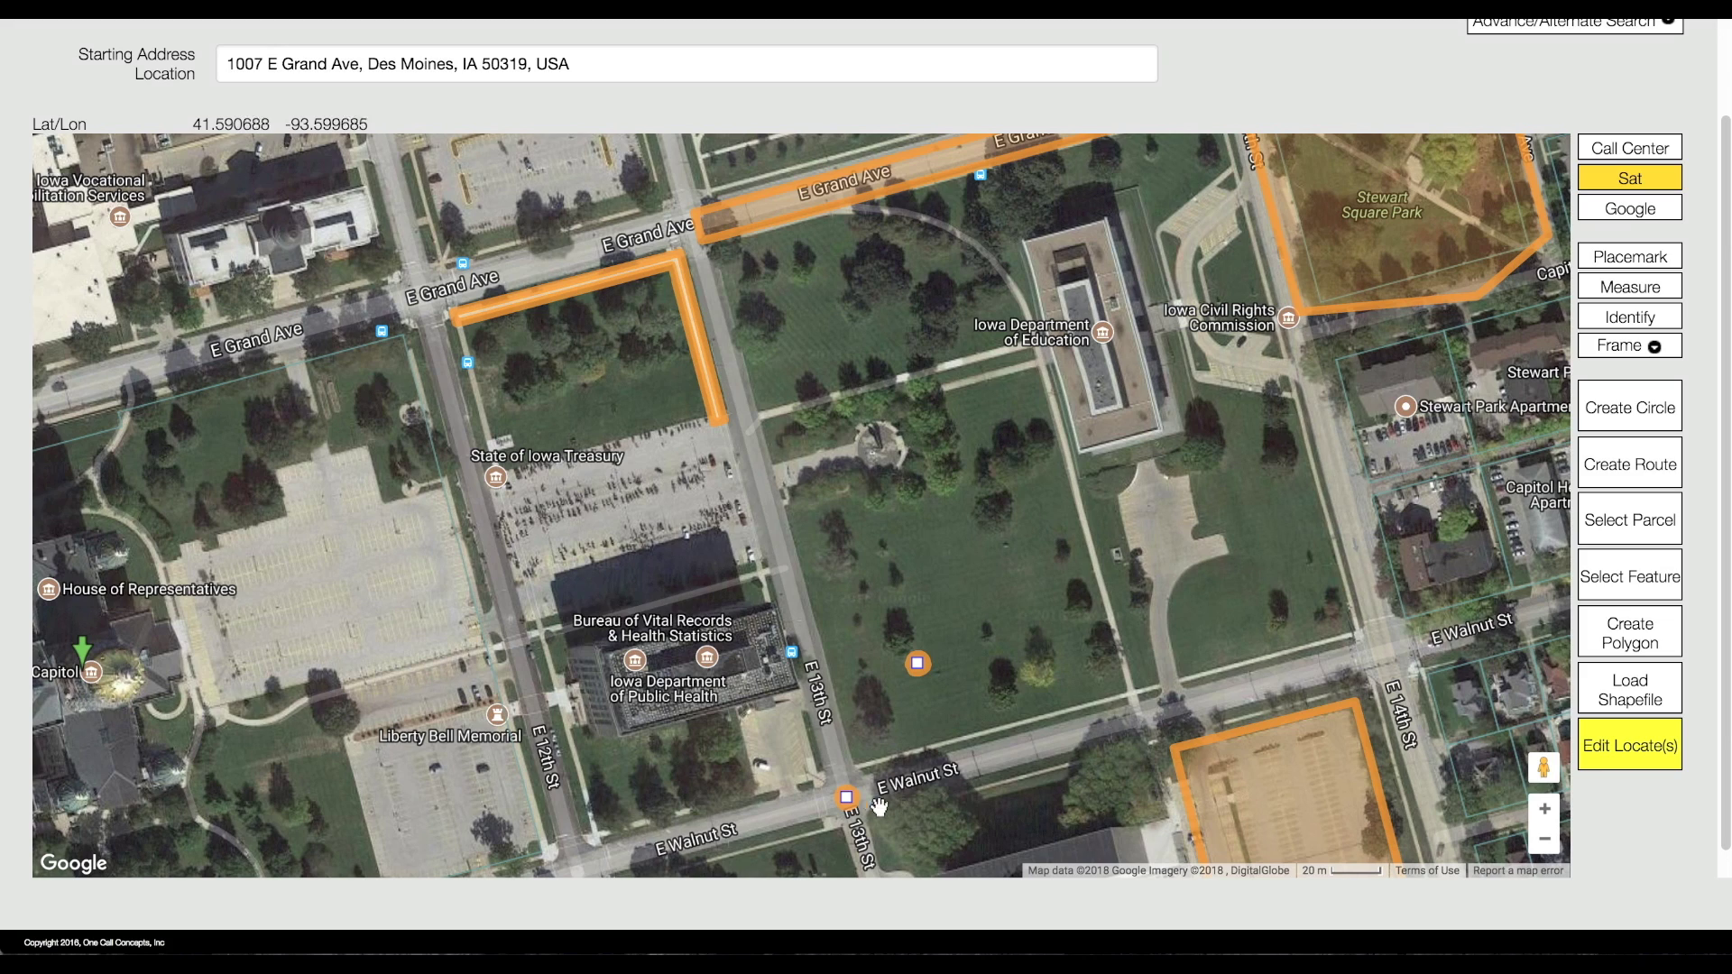
{"action": "left_click", "coordinate": [851, 797]}
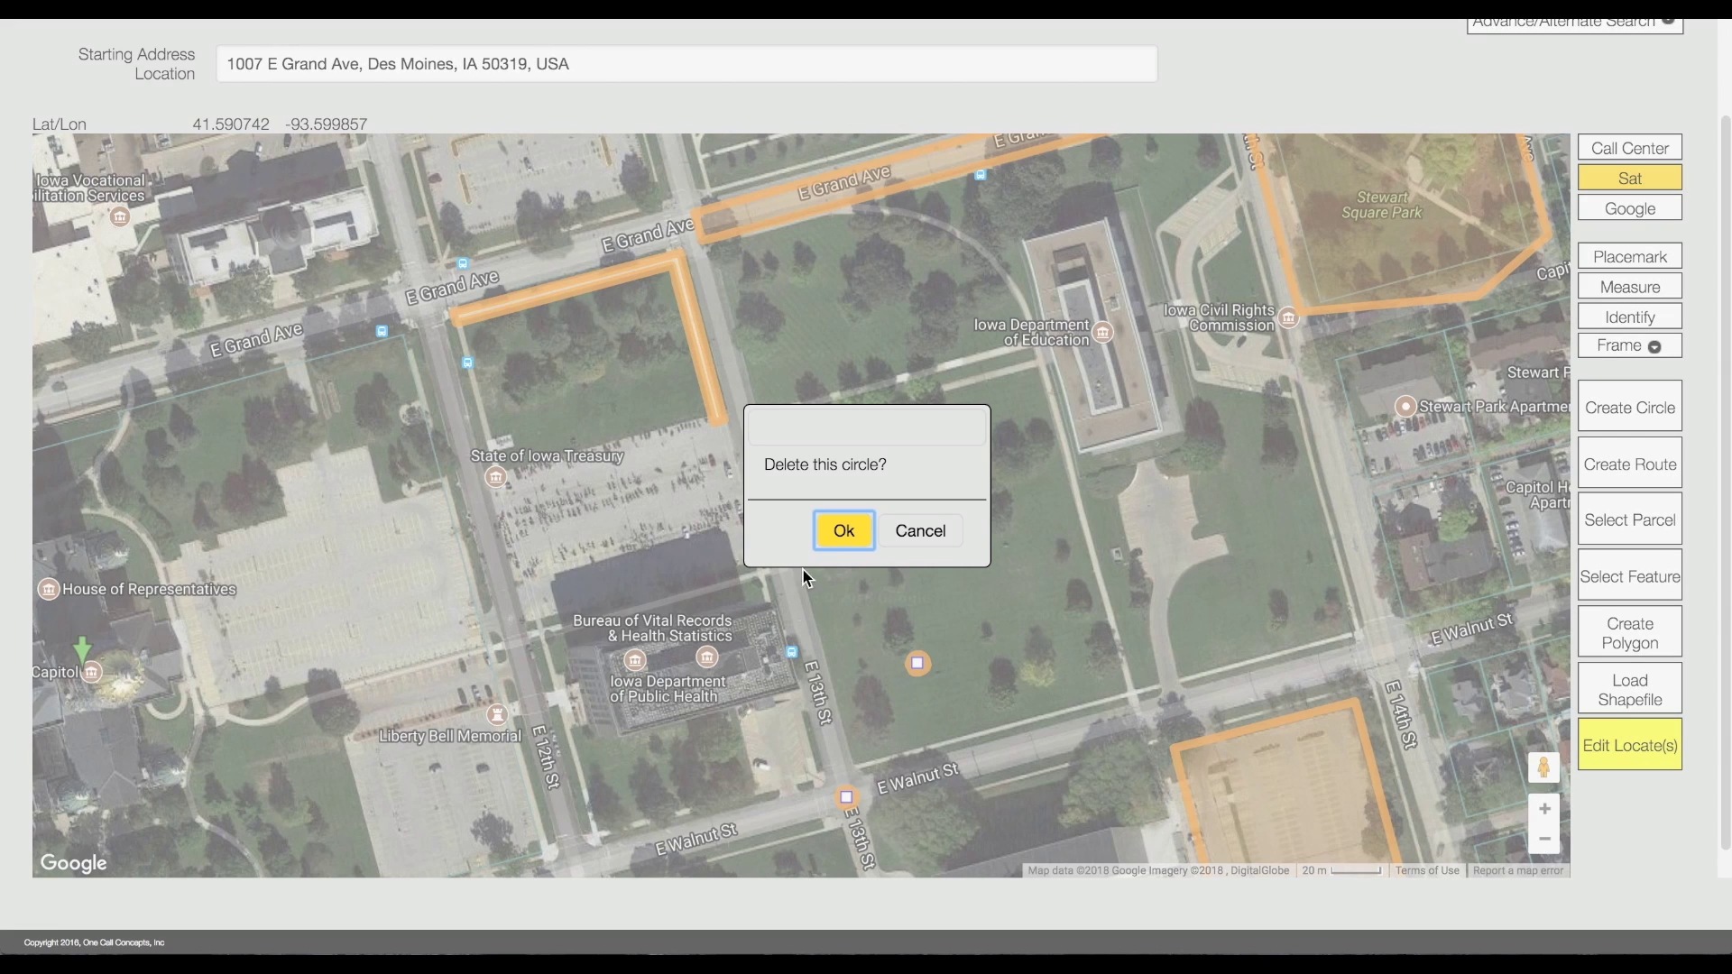
{"action": "left_click", "coordinate": [840, 532]}
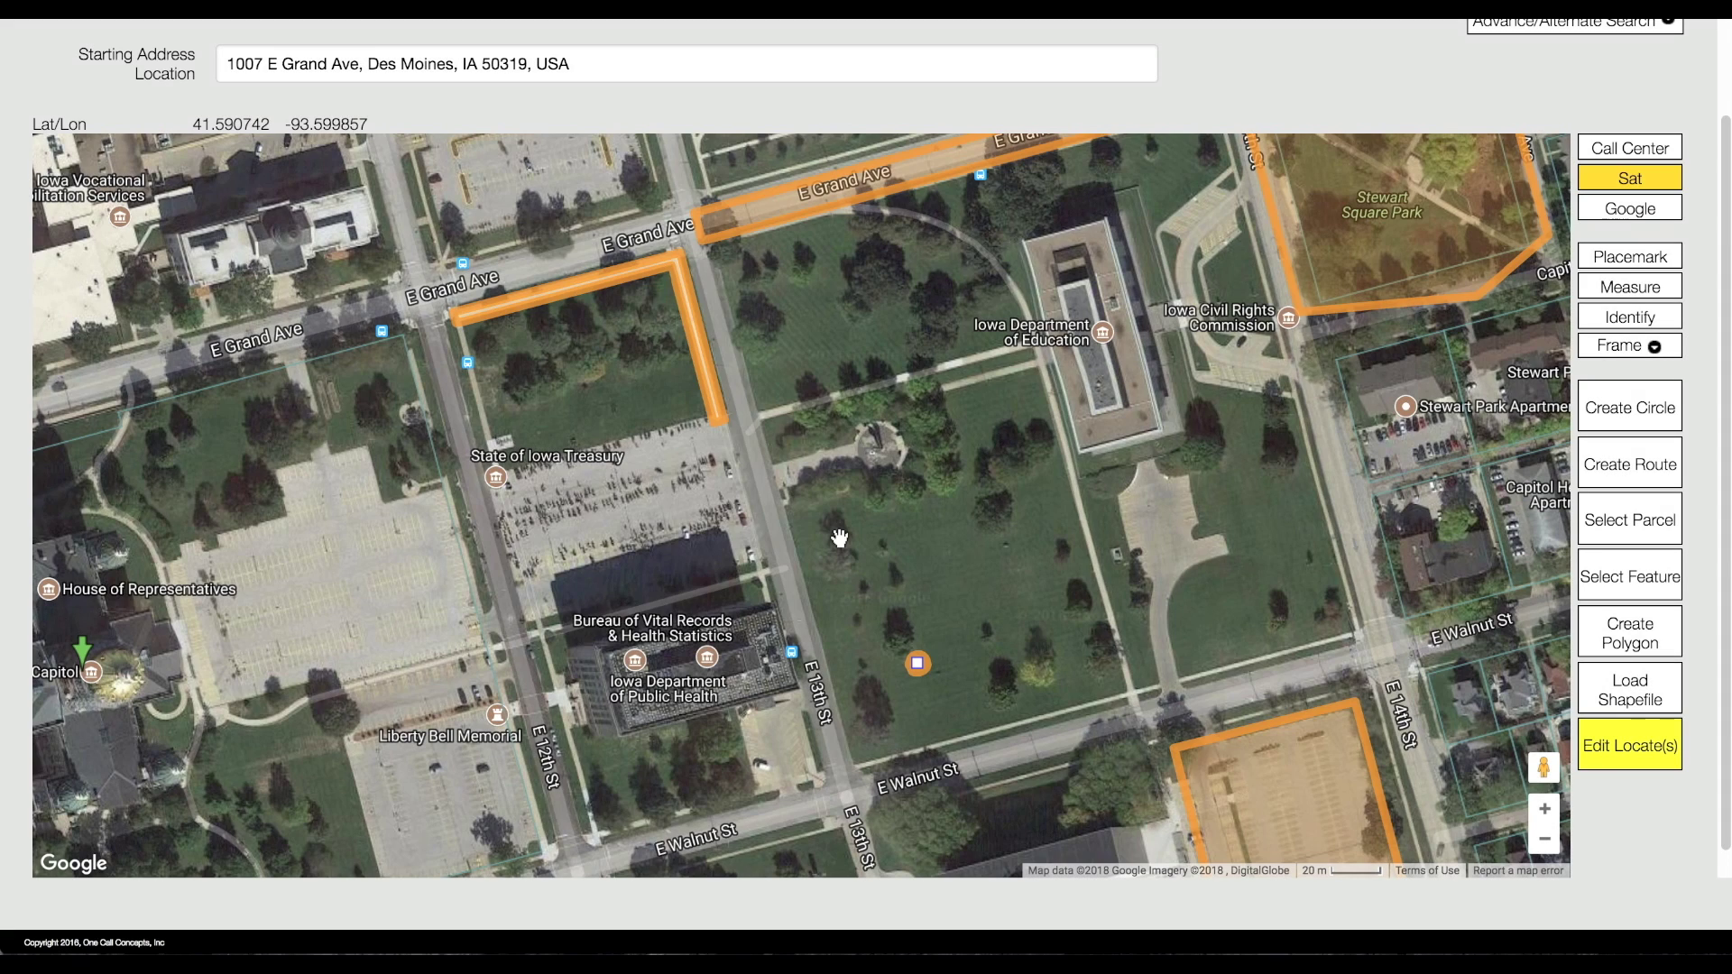
Step: Trim the route to a single 301 ft segment along E Grand Ave
{"action": "left_click", "coordinate": [696, 328]}
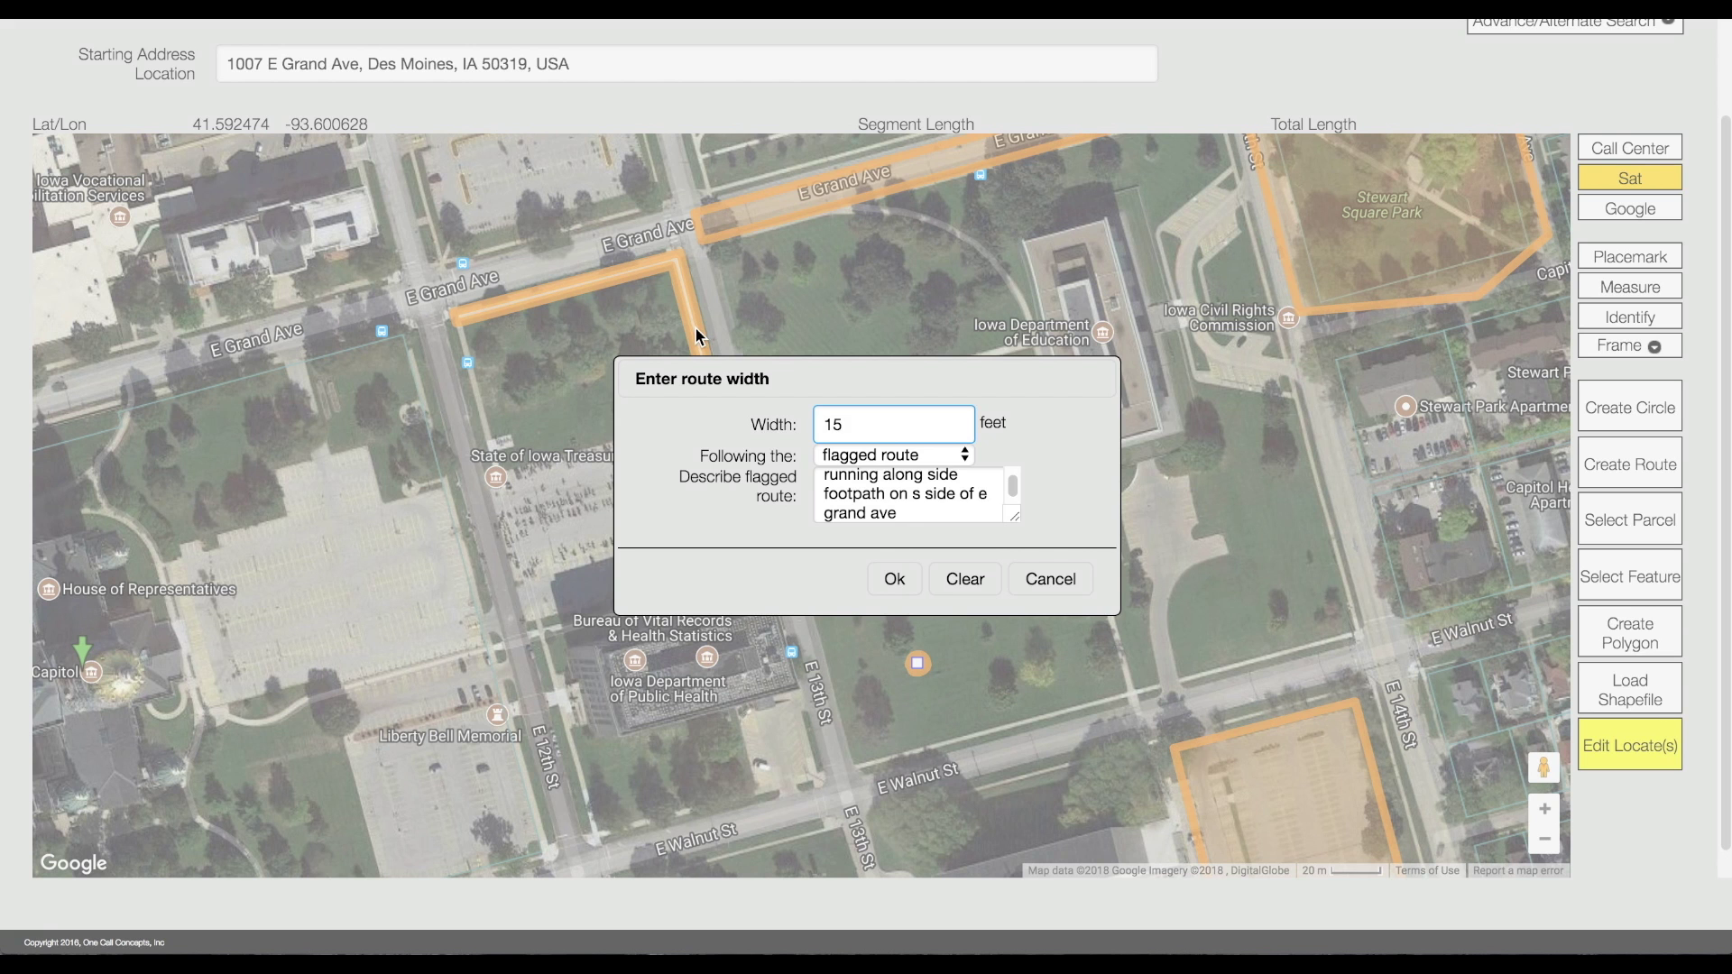
{"action": "left_click", "coordinate": [895, 578]}
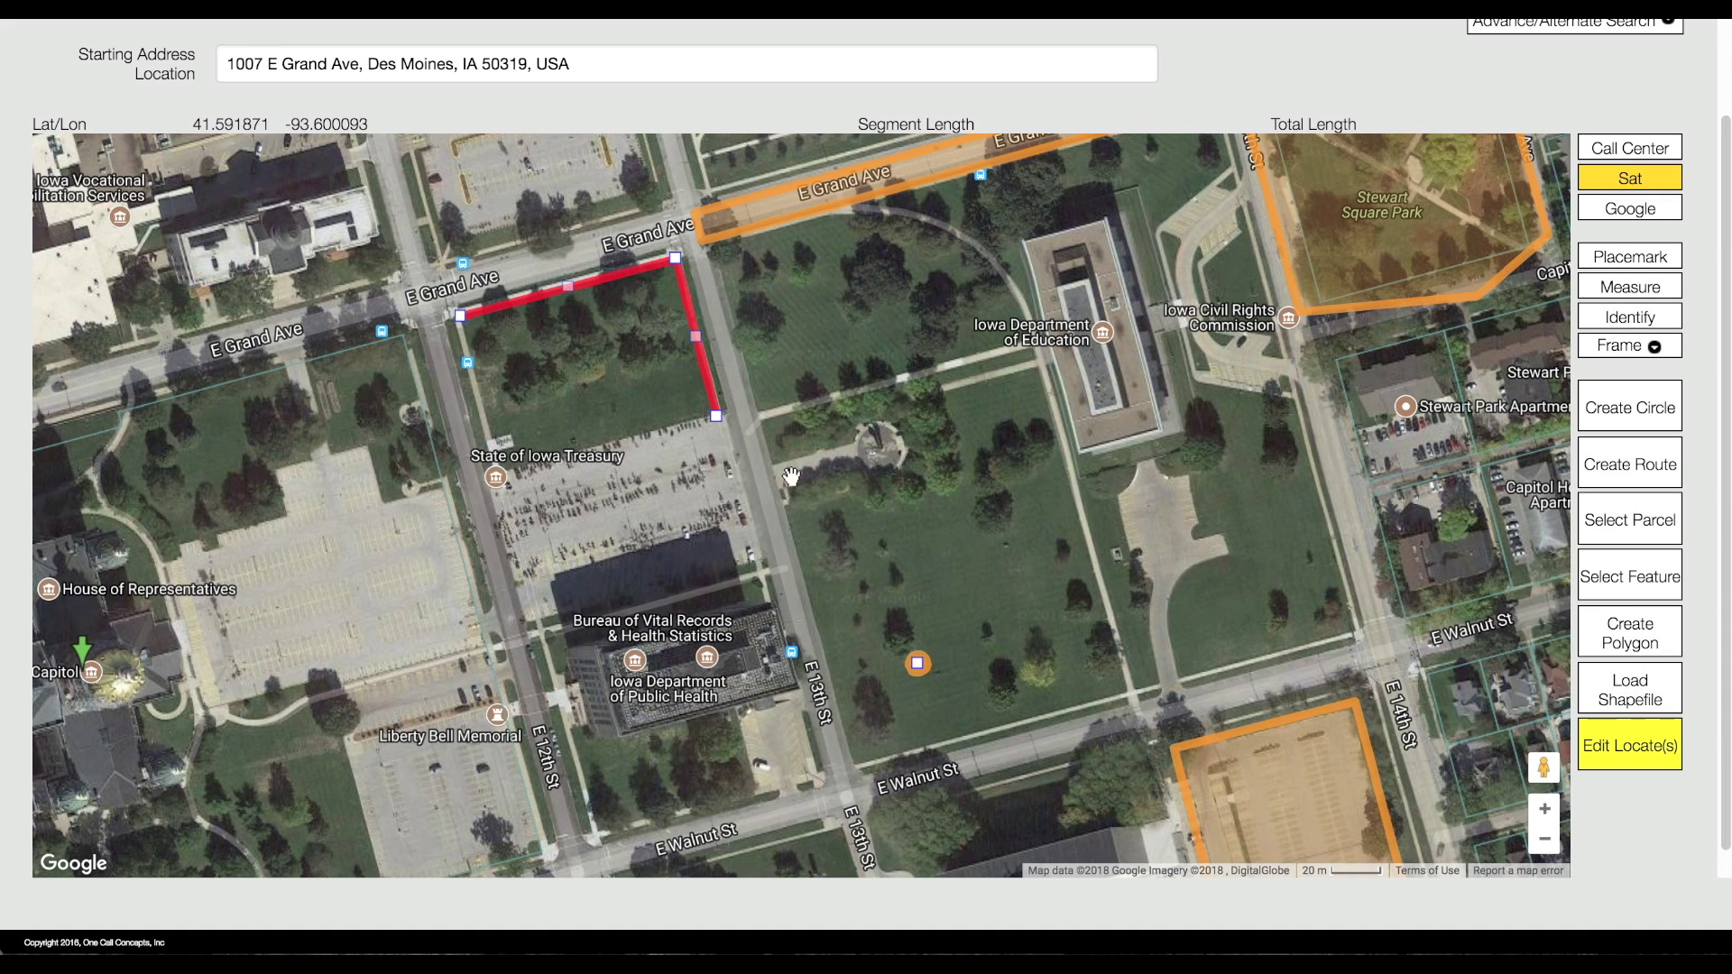
{"action": "left_click", "coordinate": [717, 417]}
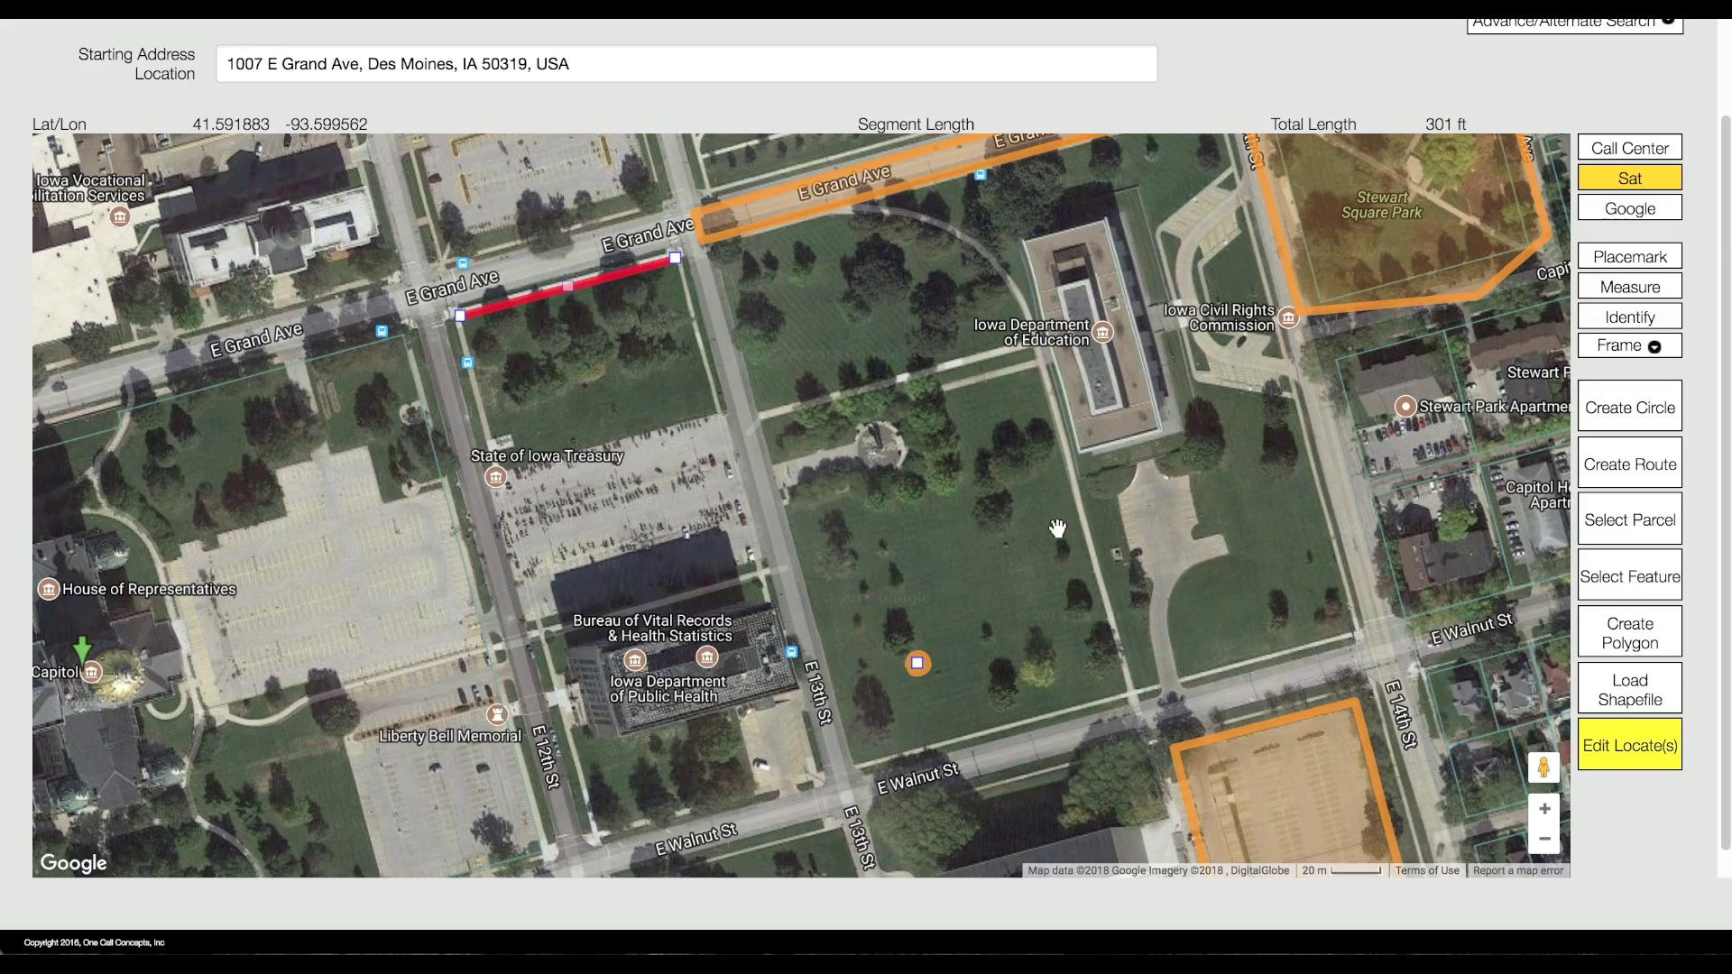
Step: Finish editing the locates, shift the map to show them all, and continue to the ticket form
{"action": "left_click", "coordinate": [1635, 760]}
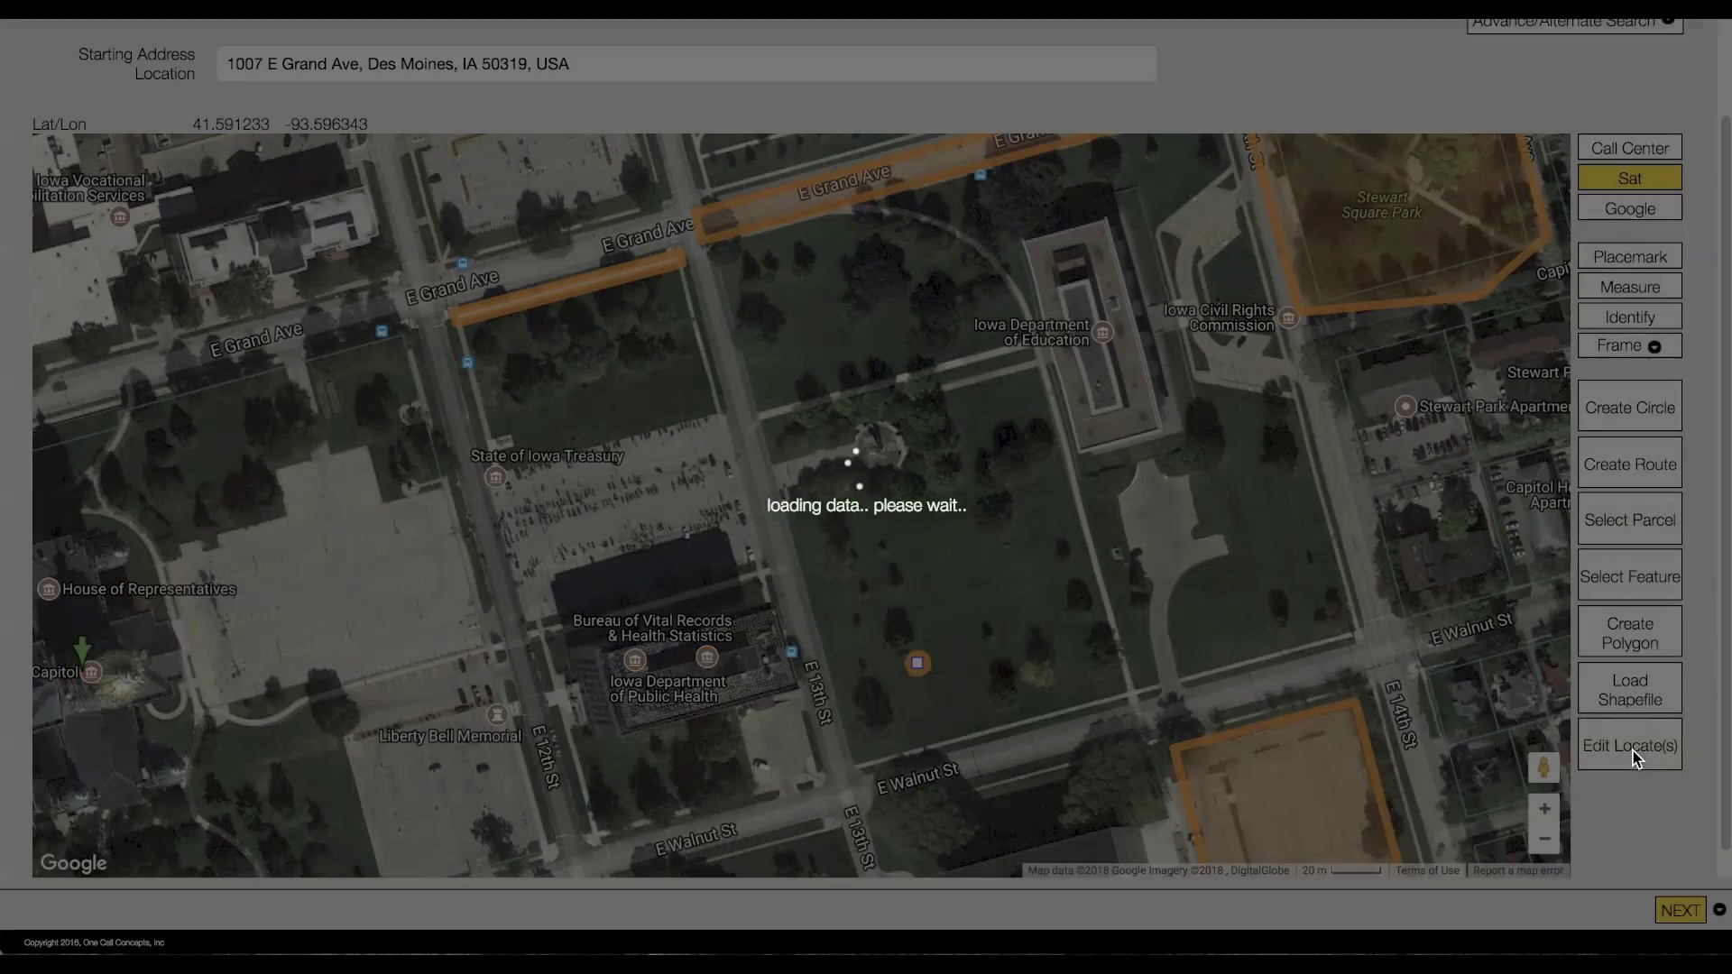
{"action": "scroll", "coordinate": [1229, 564], "scroll_direction": "down", "scroll_amount": 1}
{"action": "left_click_drag", "start_coordinate": [1229, 564], "coordinate": [956, 508]}
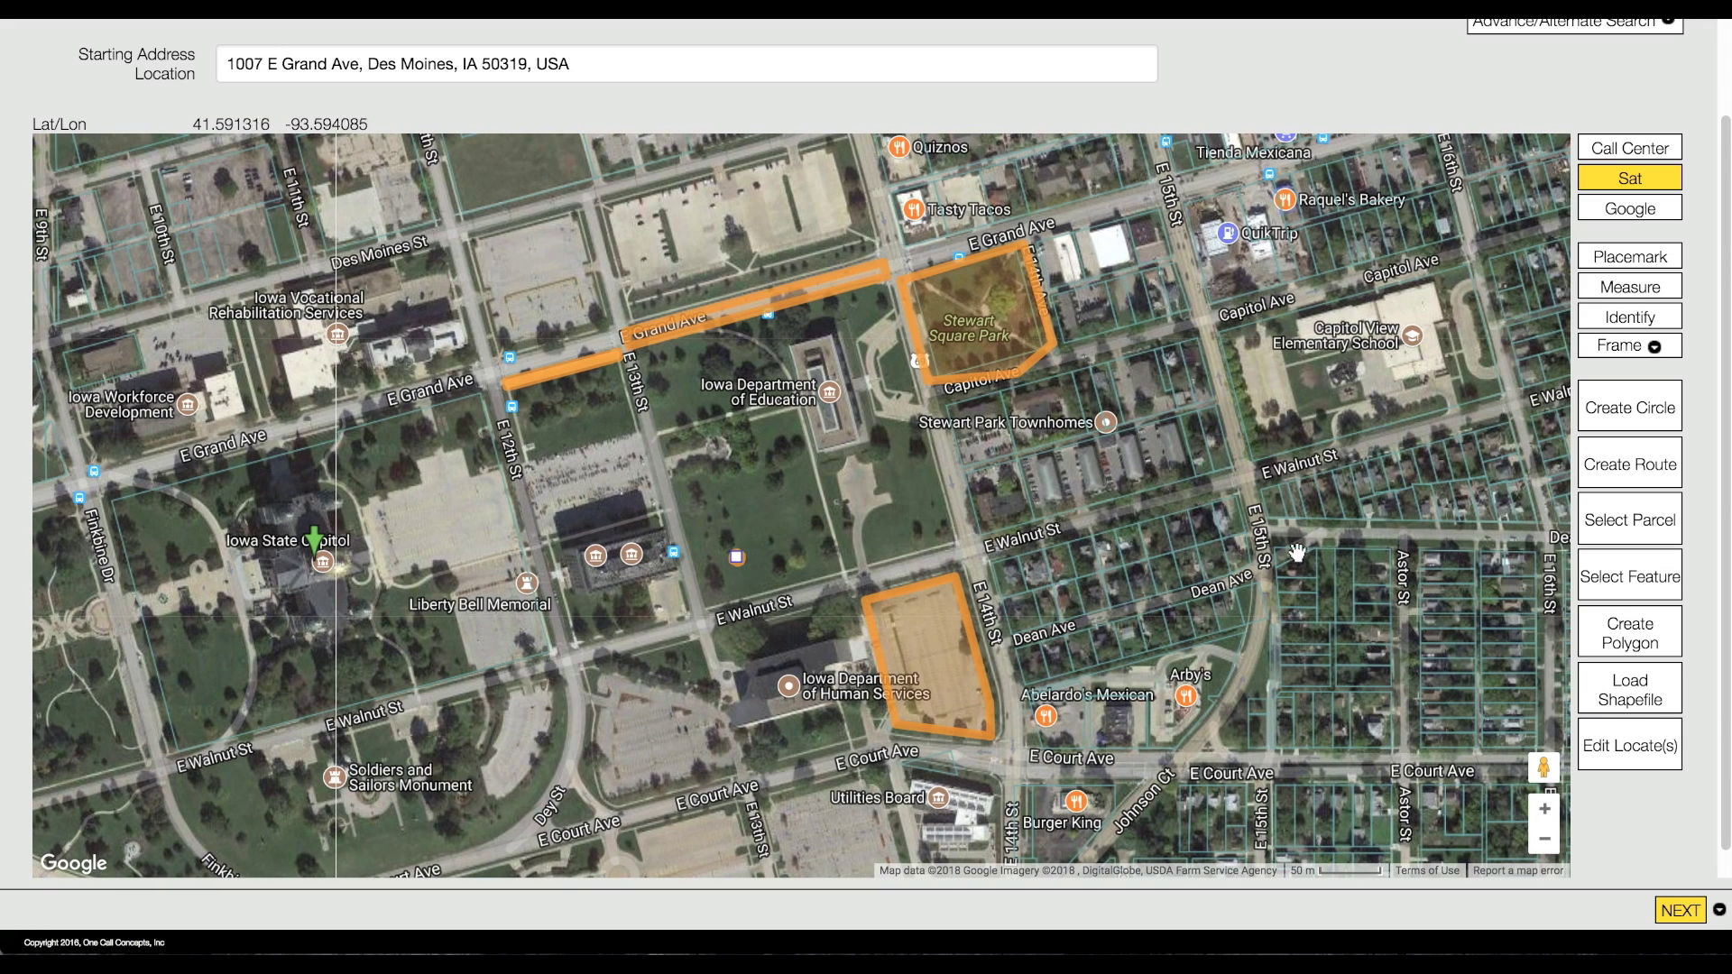
{"action": "left_click", "coordinate": [1680, 910]}
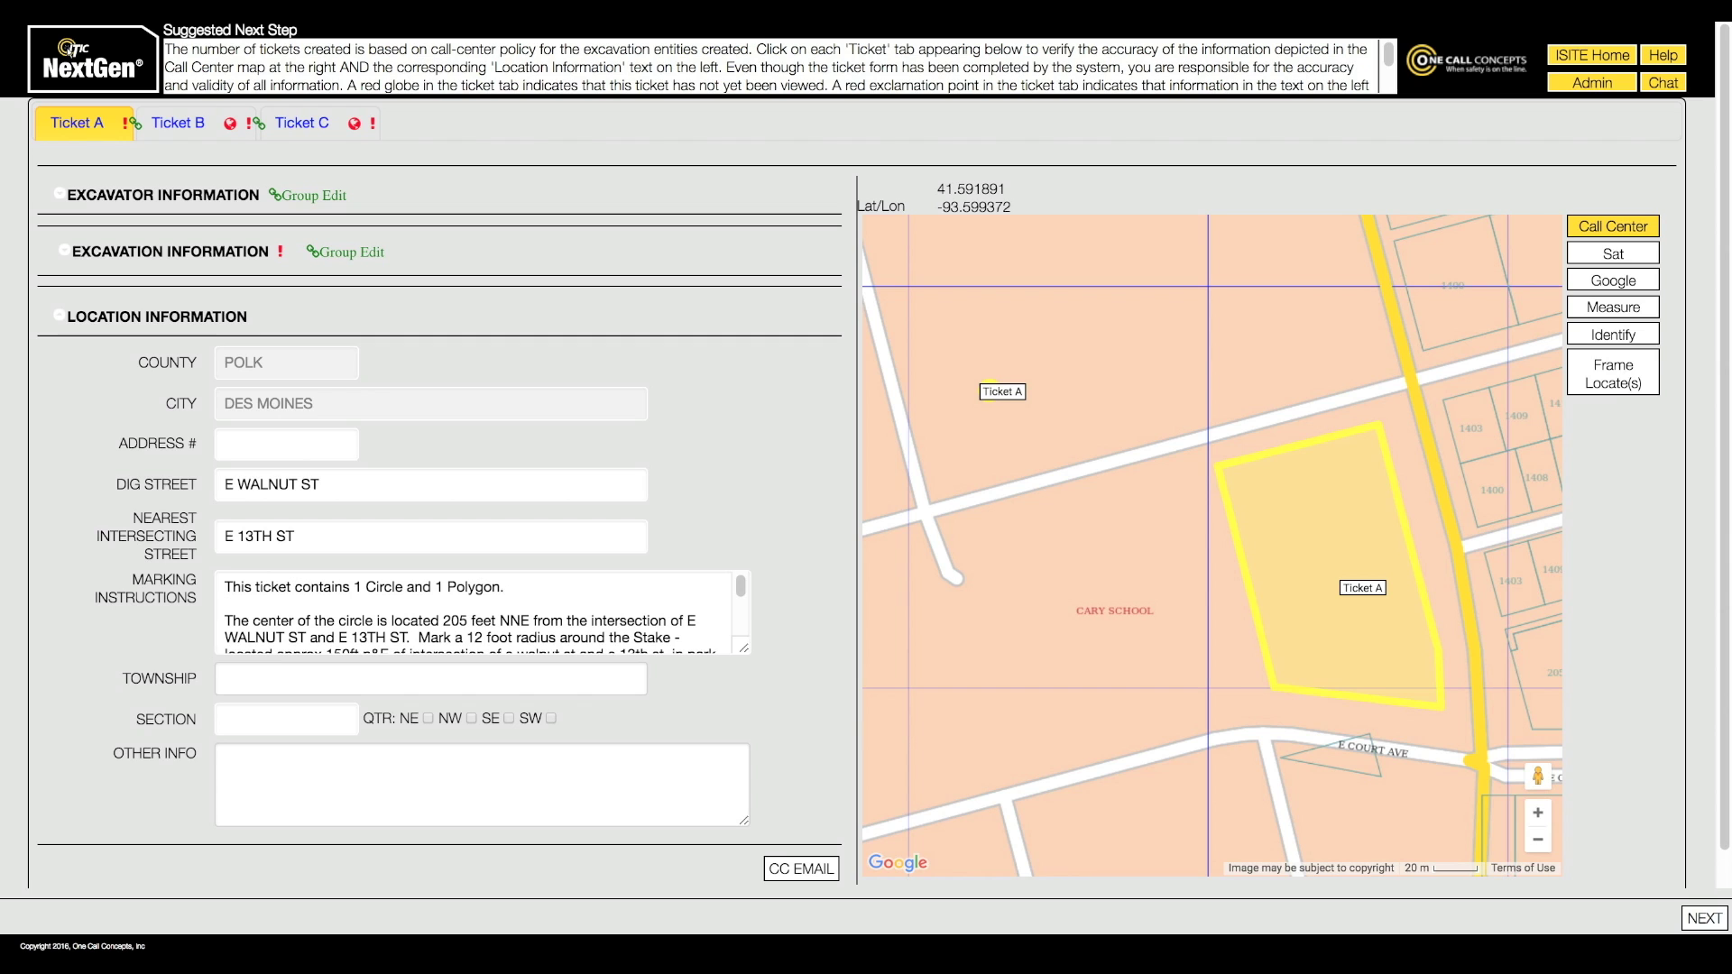
Step: Expand the Excavation Information section on Ticket A's form
{"action": "left_click", "coordinate": [176, 251]}
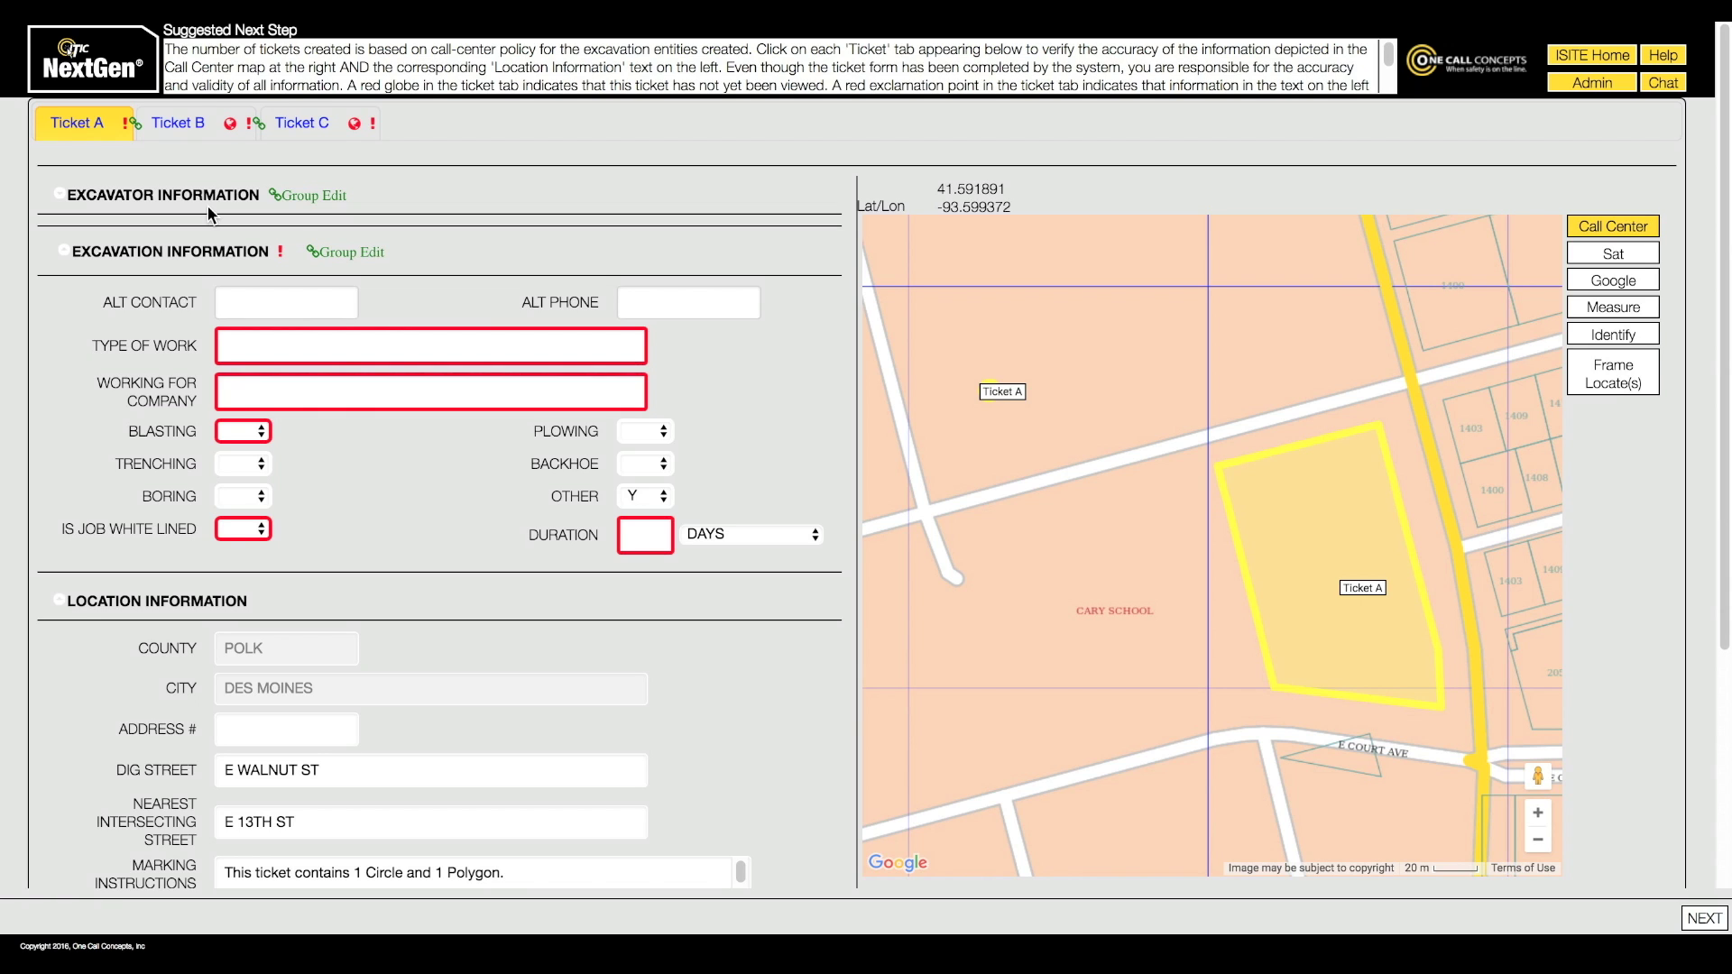
Step: Enter North Central Positronics as the company doing the work
{"action": "left_click", "coordinate": [342, 252]}
{"action": "left_click", "coordinate": [511, 403]}
{"action": "type", "text": "North Central Positronics"}
Step: Answer N for blasting, trenching, boring, white lining, plowing and backhoe, and set duration to 5
{"action": "left_click", "coordinate": [243, 431]}
{"action": "left_click", "coordinate": [232, 471]}
{"action": "left_click", "coordinate": [244, 463]}
{"action": "left_click", "coordinate": [232, 503]}
{"action": "left_click", "coordinate": [247, 496]}
{"action": "left_click", "coordinate": [233, 533]}
{"action": "left_click", "coordinate": [245, 532]}
{"action": "left_click", "coordinate": [635, 435]}
{"action": "left_click", "coordinate": [635, 466]}
{"action": "left_click", "coordinate": [639, 461]}
{"action": "key", "text": "Tab"}
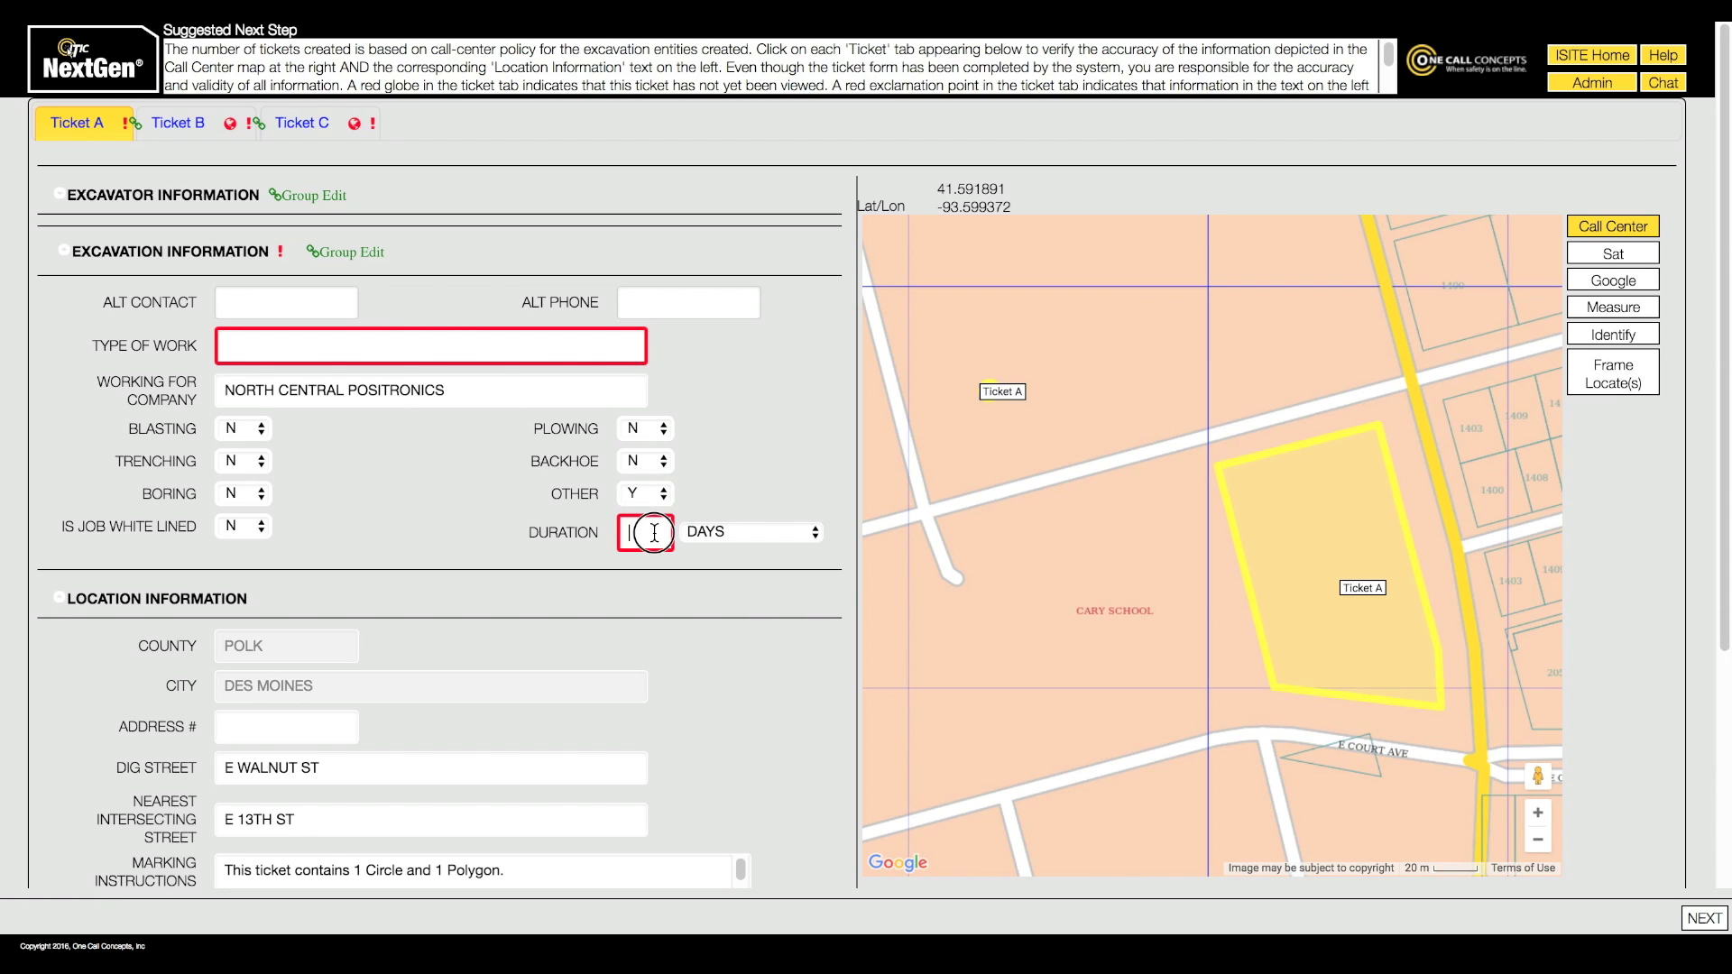
{"action": "type", "text": "5"}
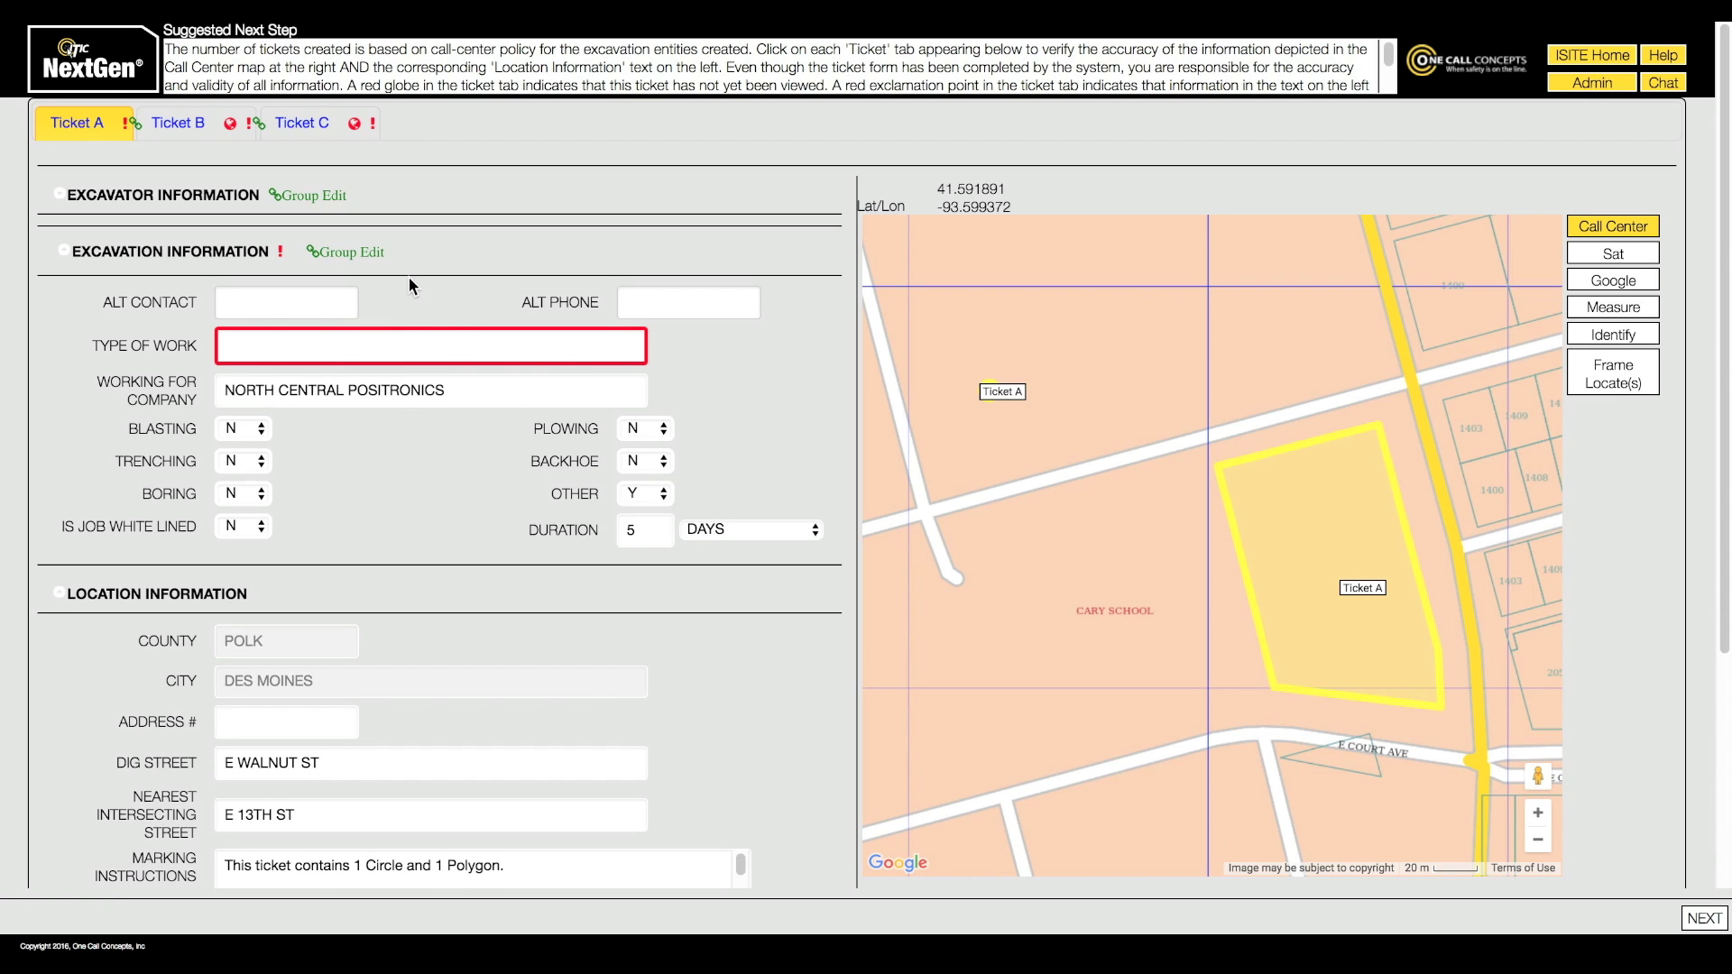
Step: Switch to Individual Edit and set Ticket A's type of work to 'PLANTING TREE and repairing a parking lot'
{"action": "left_click", "coordinate": [366, 251]}
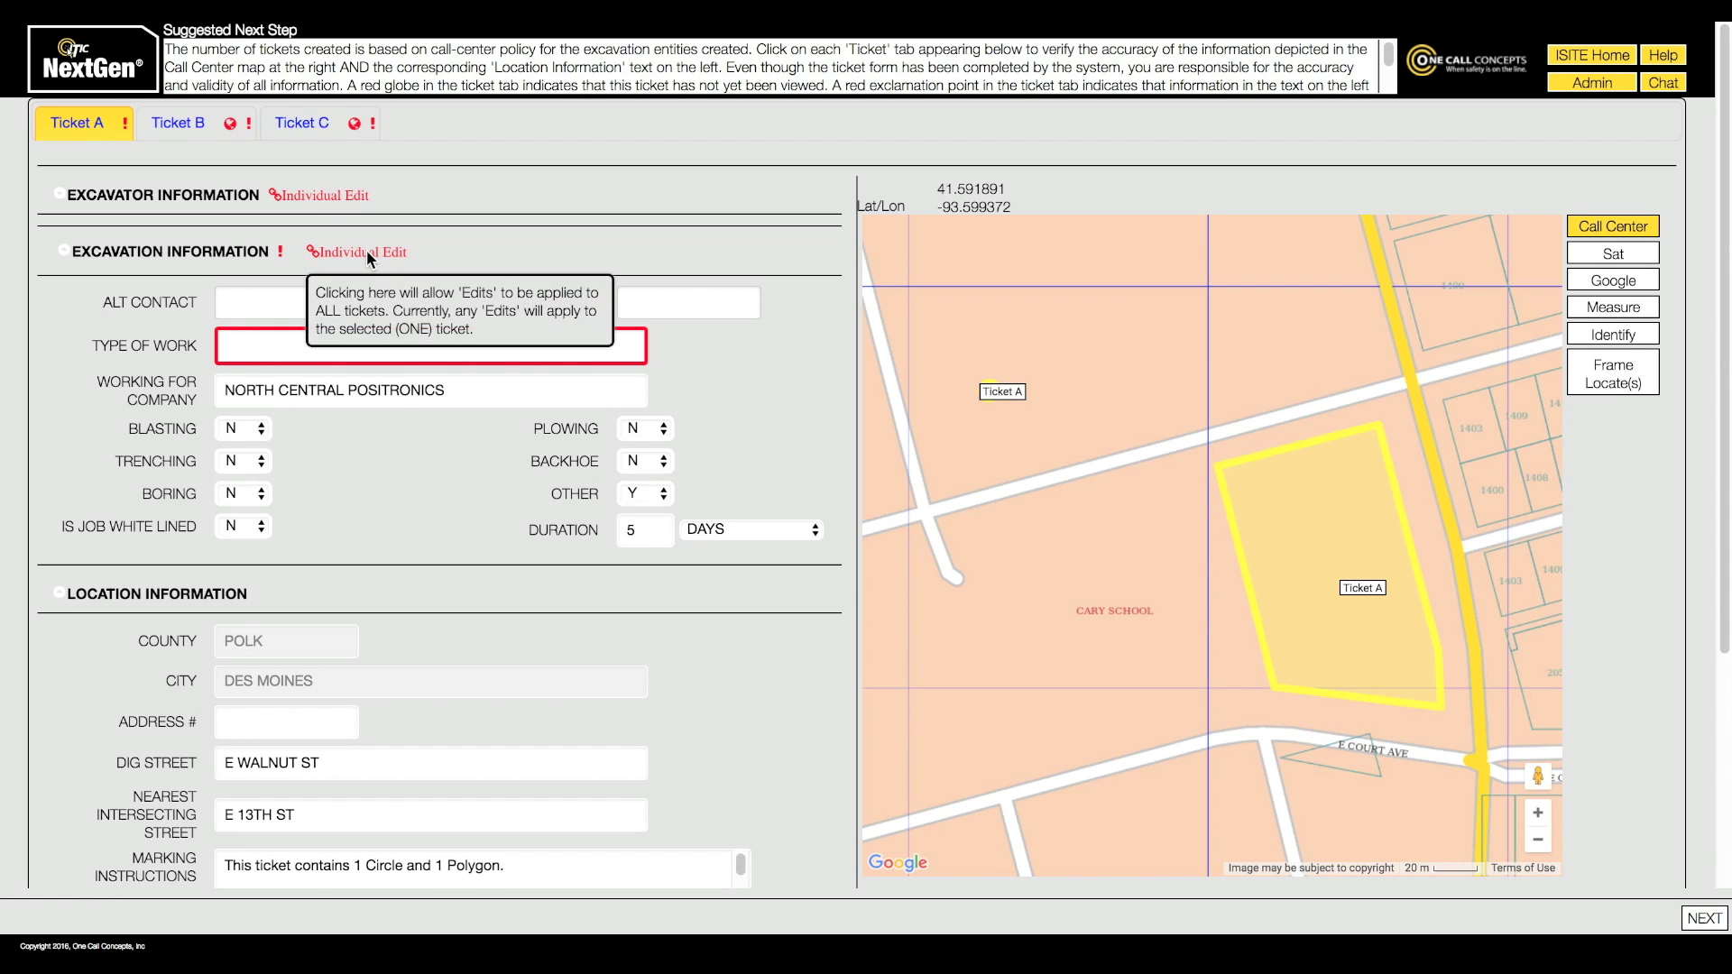
{"action": "left_click", "coordinate": [515, 344]}
{"action": "type", "text": "p"}
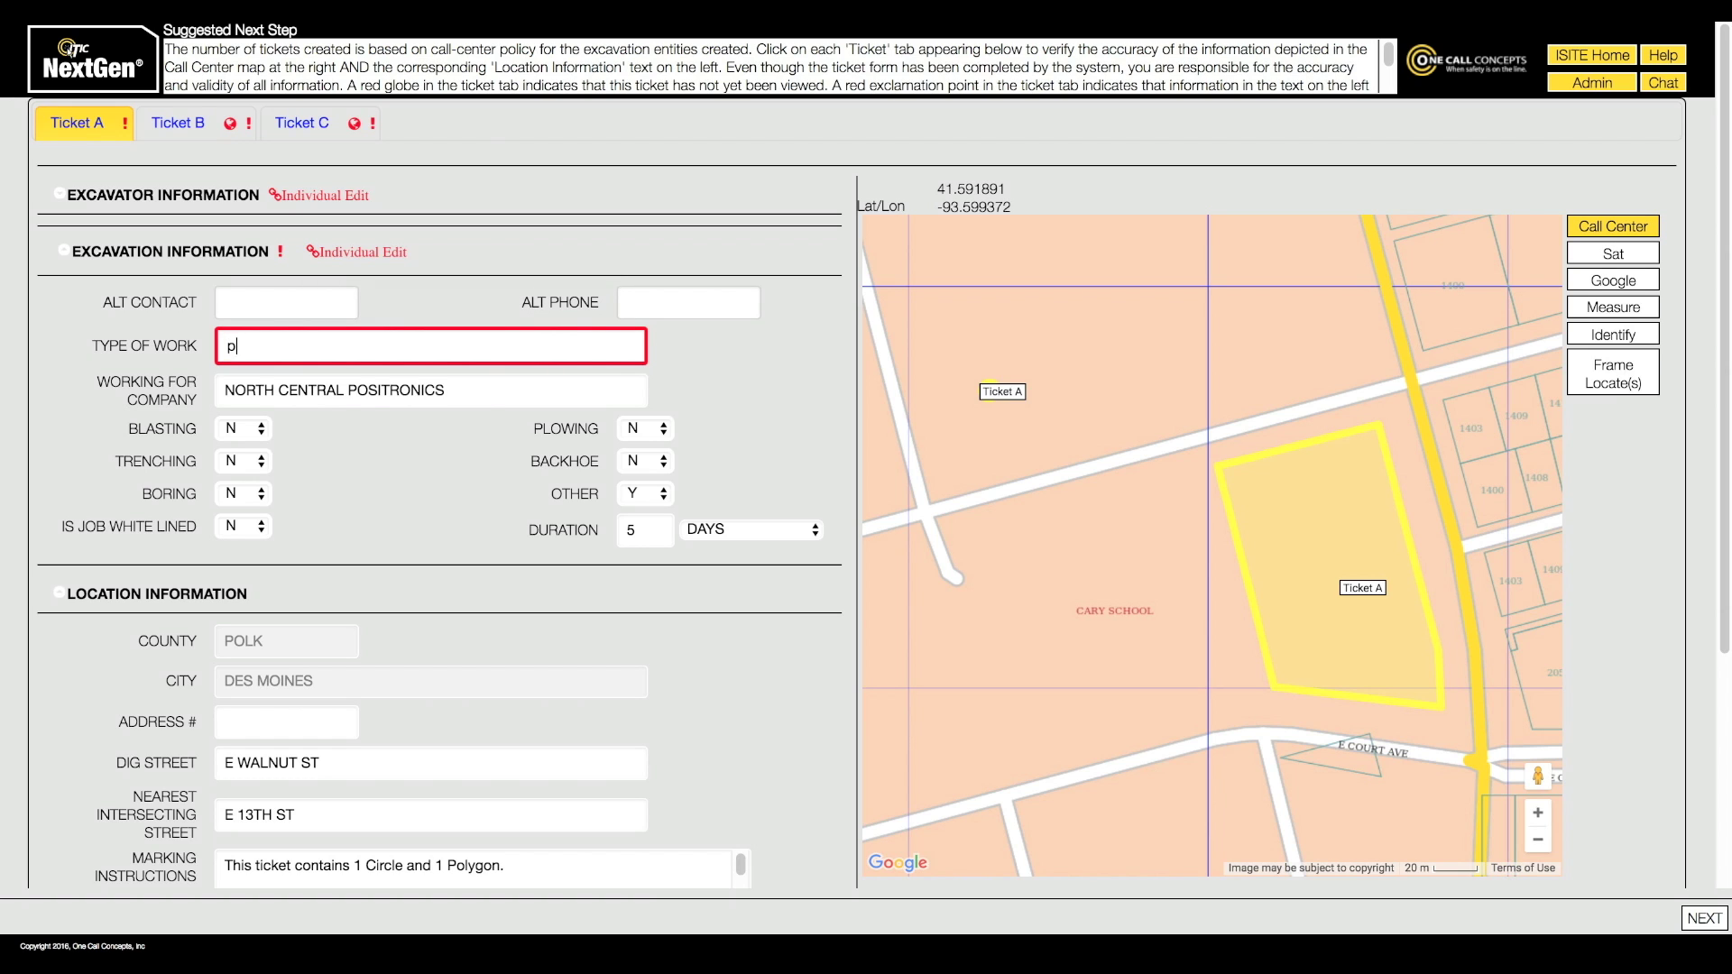
{"action": "type", "text": "lanting tr"}
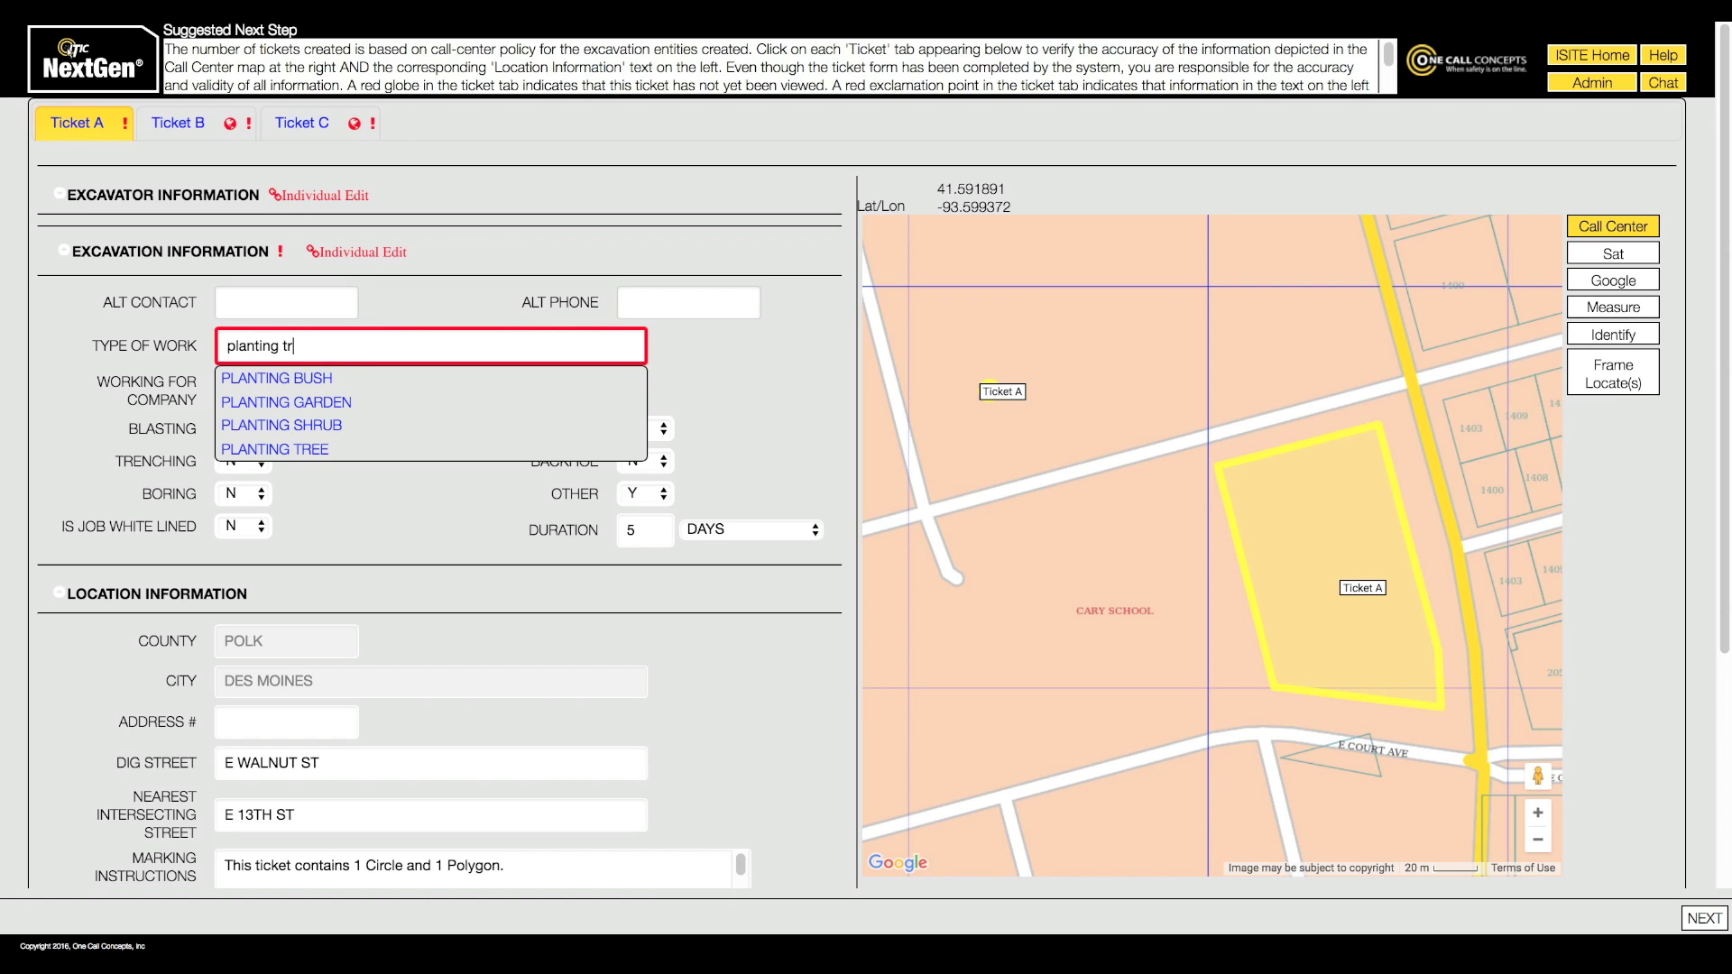
{"action": "key", "text": "Down"}
{"action": "key", "text": "Return"}
{"action": "type", "text": "and r"}
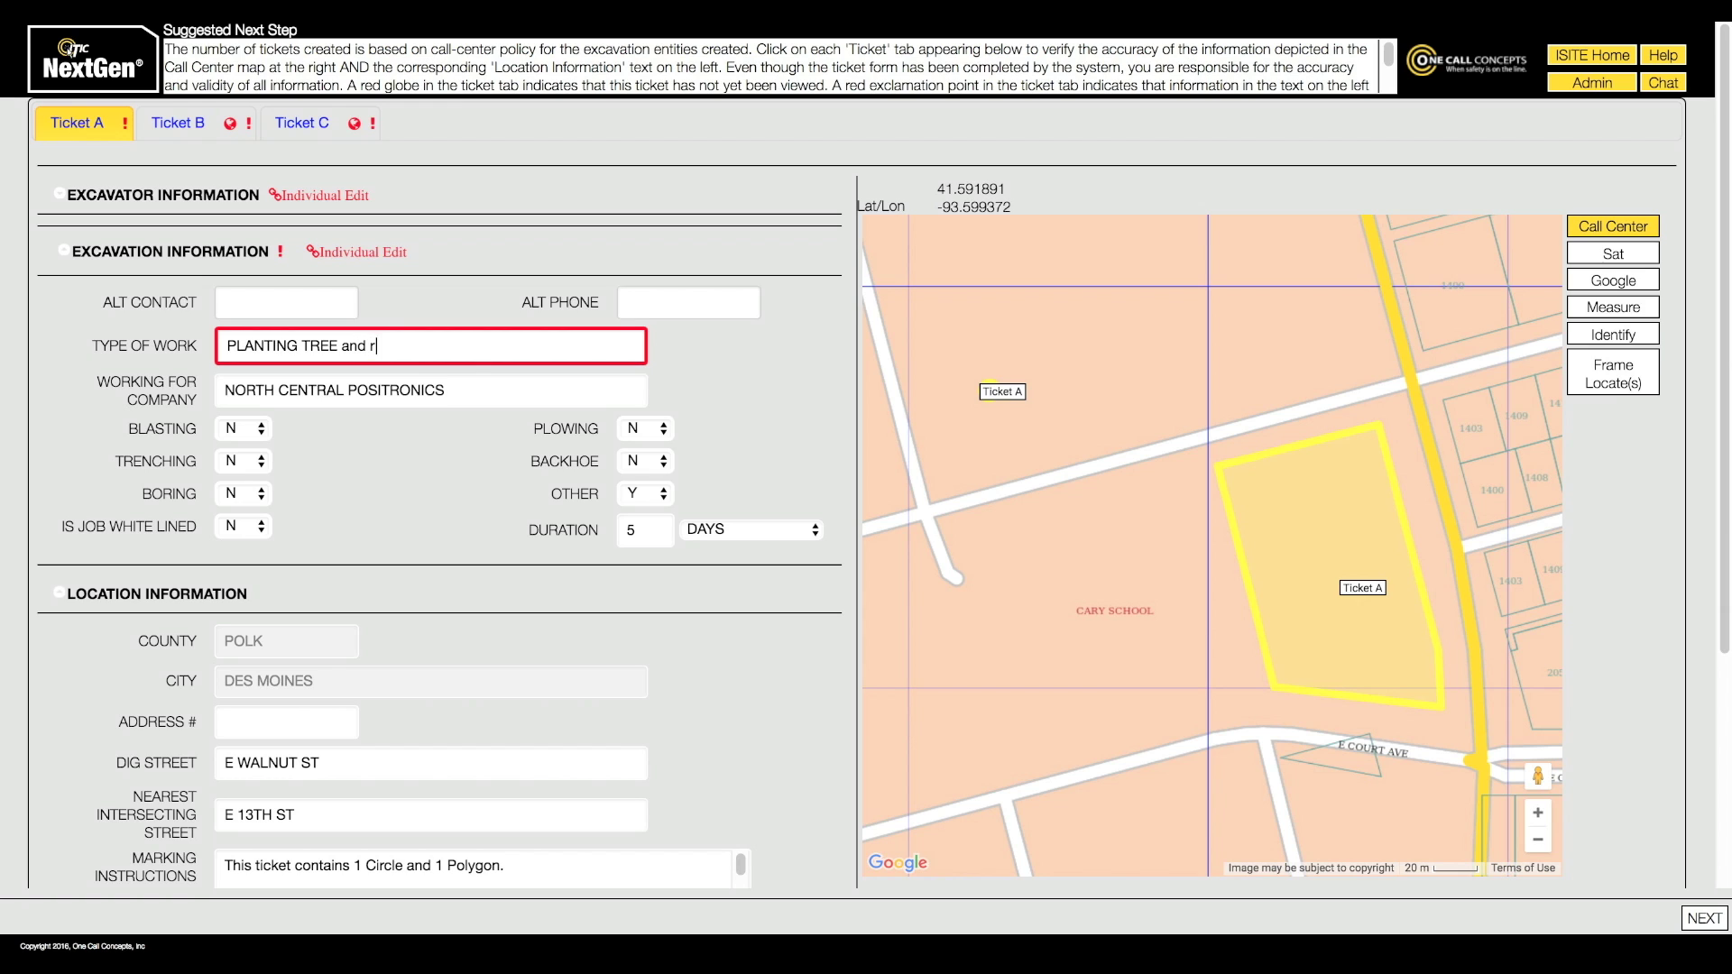
{"action": "type", "text": "epairing a parking lot"}
Step: Enter address number 1305 for Ticket A and enlarge the Marking Instructions box
{"action": "left_click", "coordinate": [707, 368]}
{"action": "scroll", "coordinate": [819, 672], "scroll_direction": "down", "scroll_amount": 4}
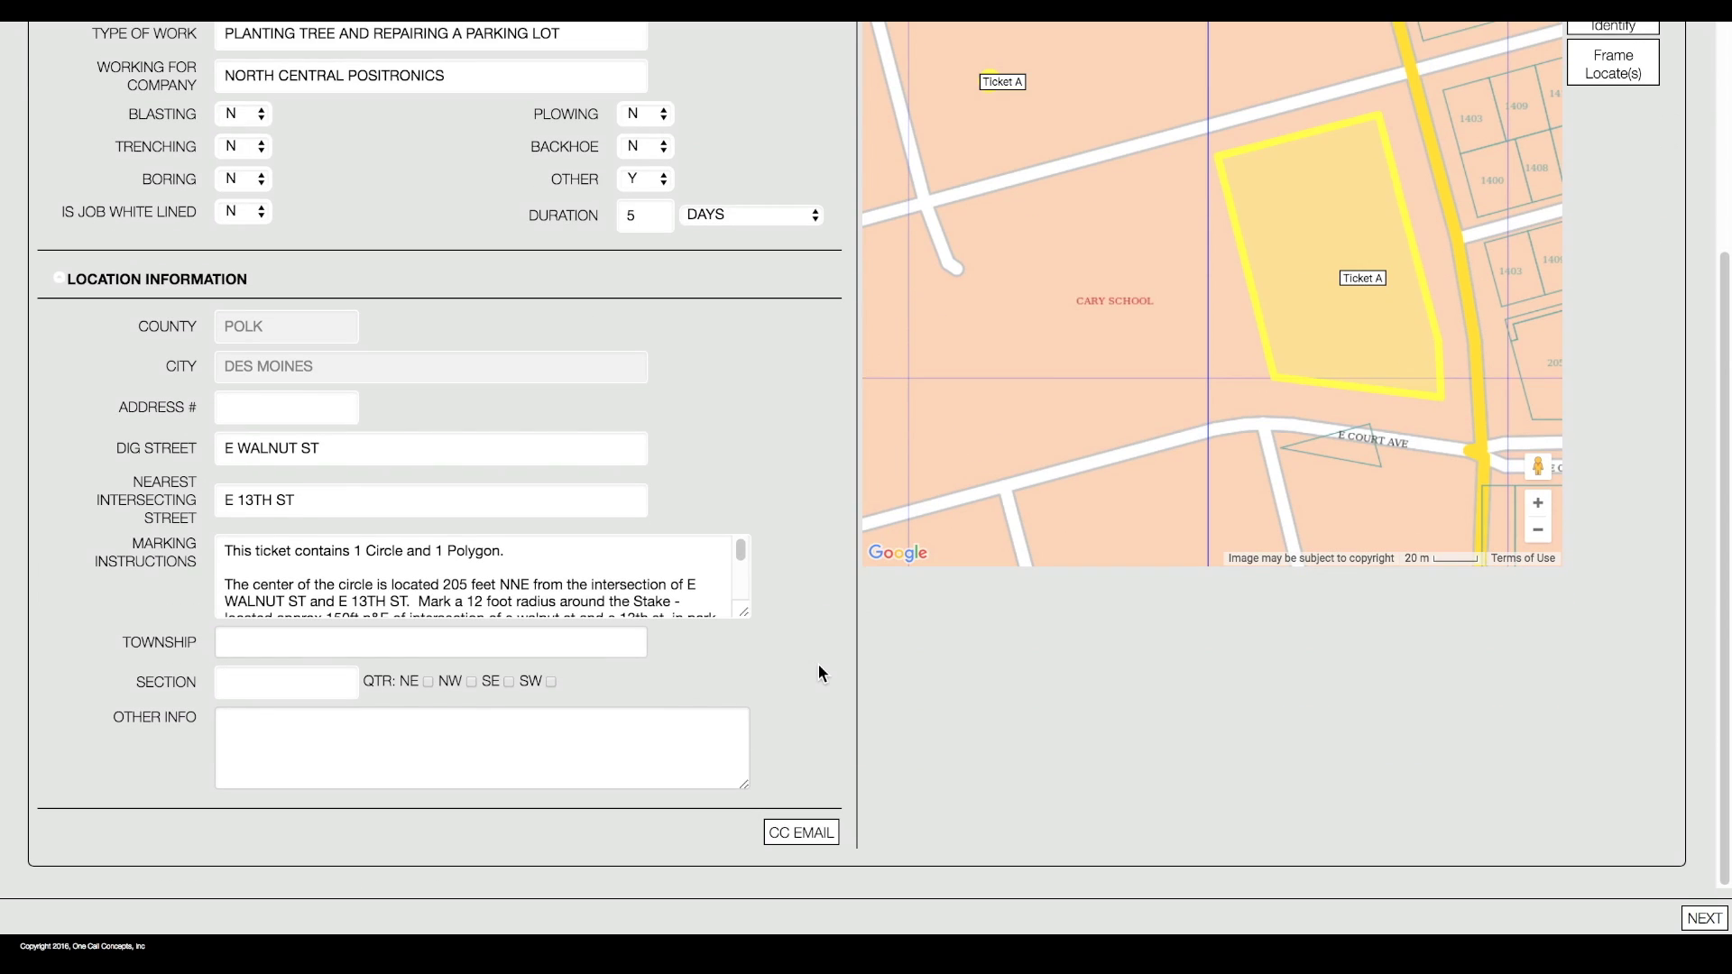
{"action": "left_click", "coordinate": [330, 402]}
{"action": "type", "text": "1305"}
{"action": "left_click_drag", "start_coordinate": [746, 613], "coordinate": [750, 748]}
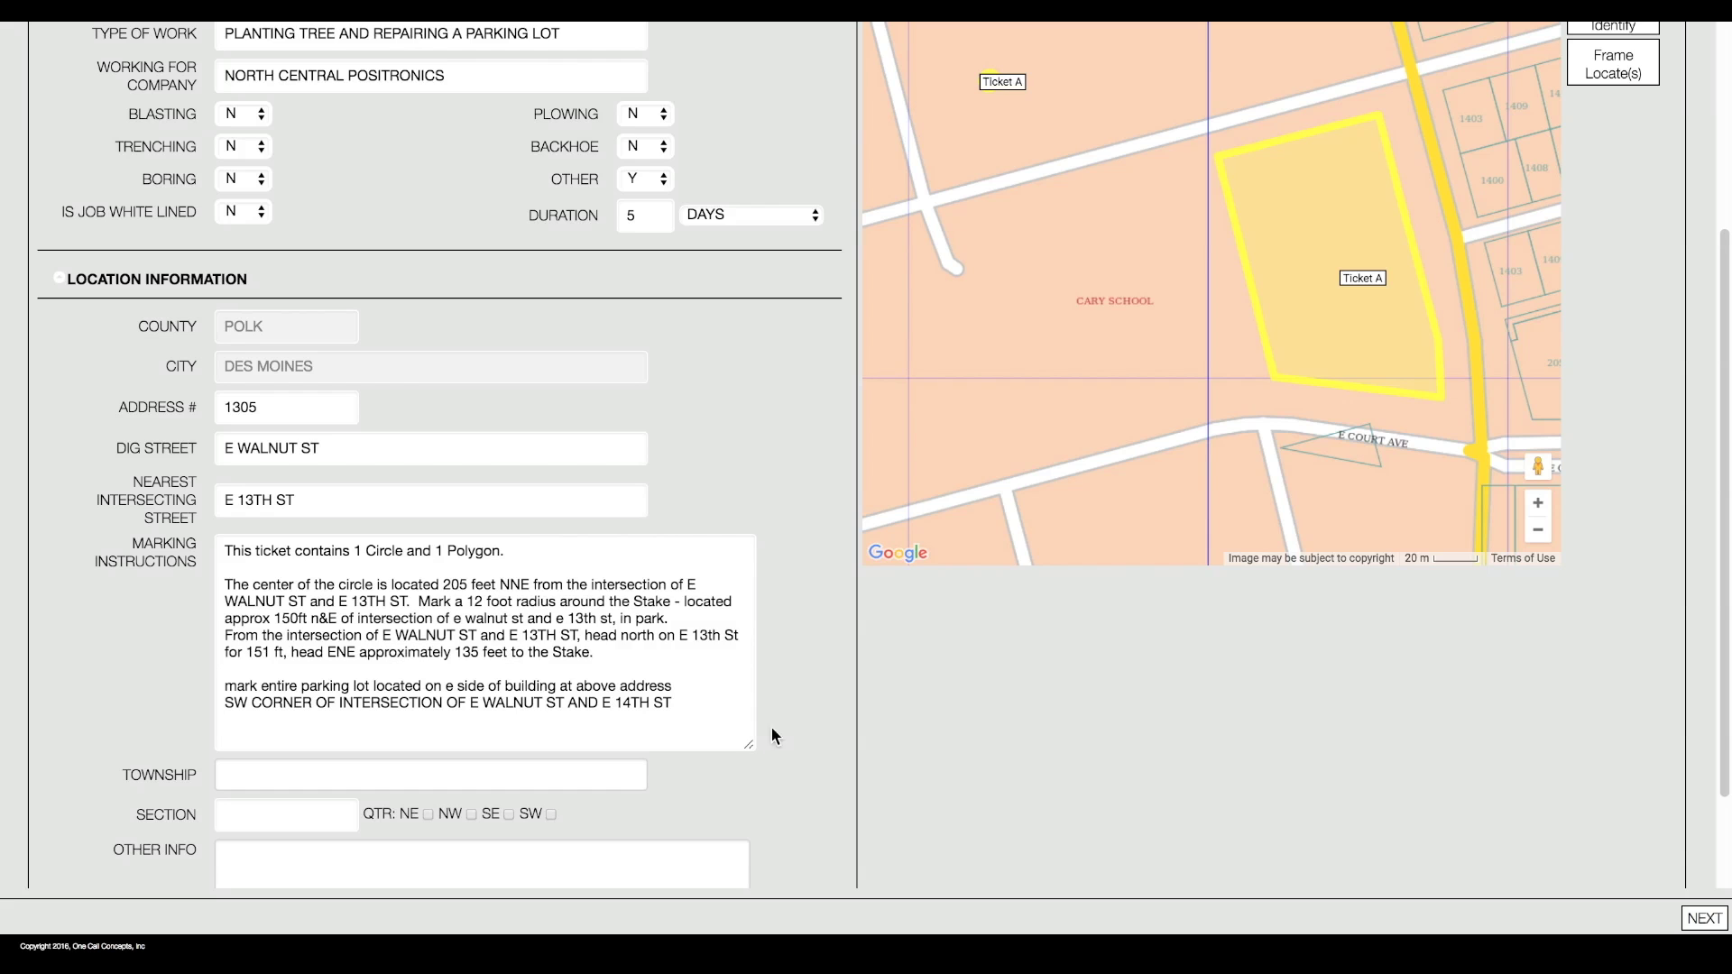
Step: On Ticket B, set the type of work to LANDSCAPING and the duration to 7
{"action": "scroll", "coordinate": [815, 678], "scroll_direction": "up", "scroll_amount": 5}
{"action": "left_click", "coordinate": [172, 125]}
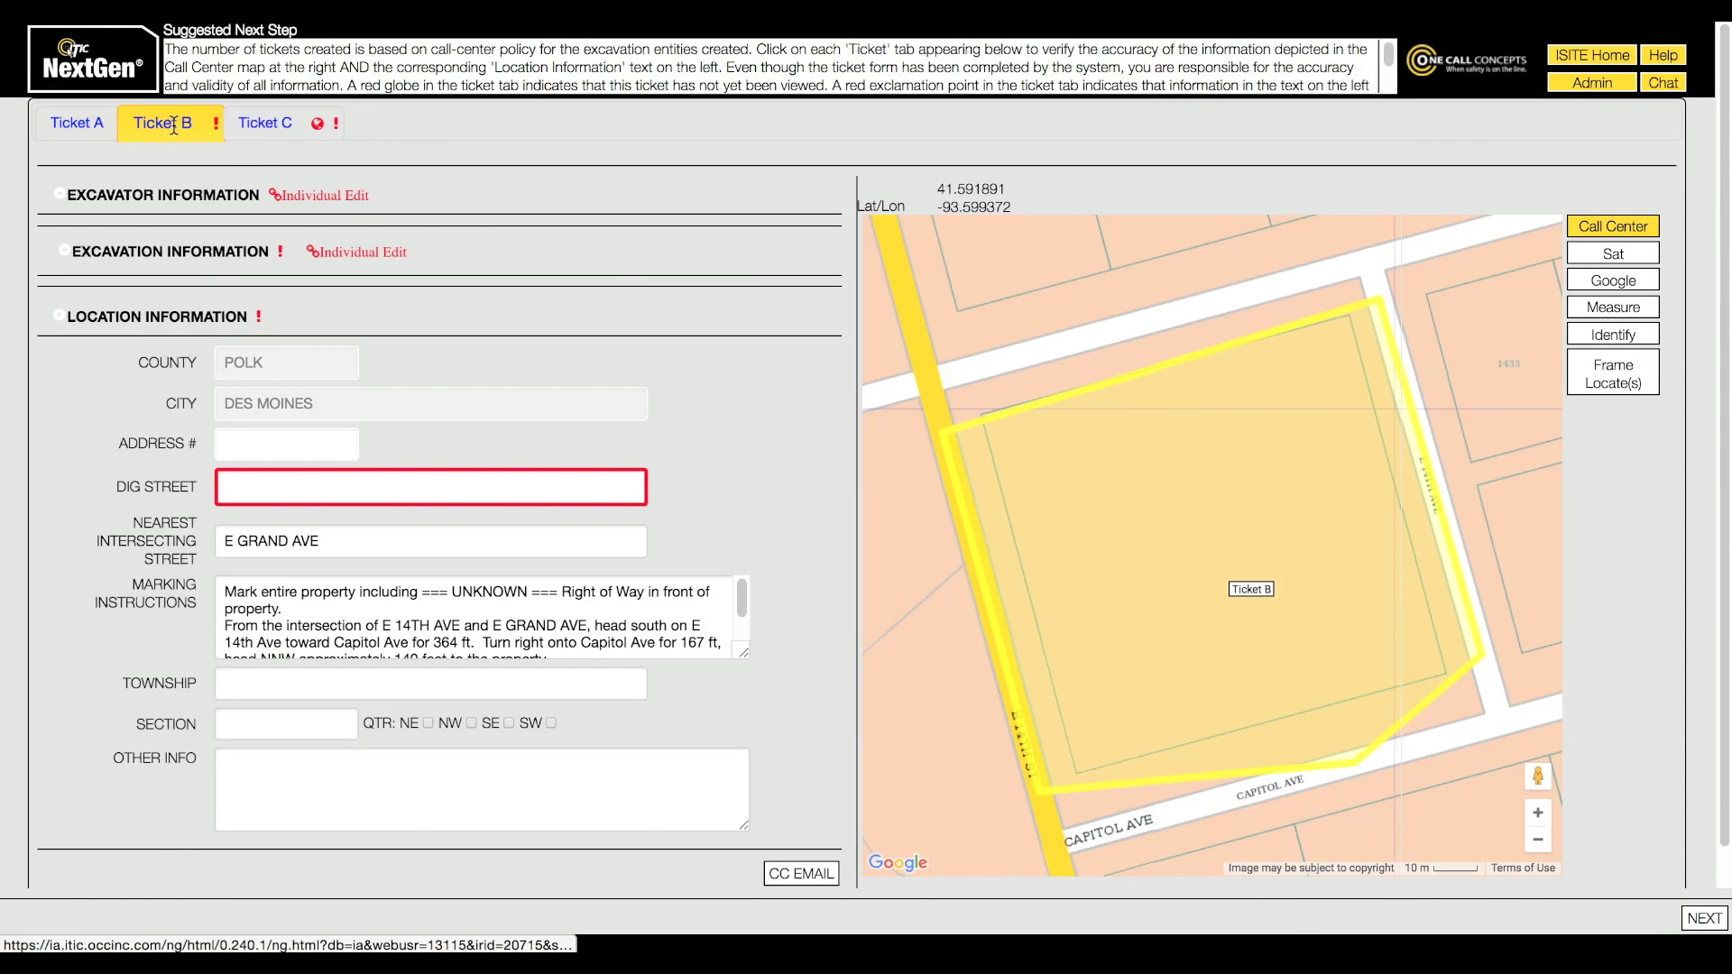
{"action": "left_click", "coordinate": [202, 252]}
{"action": "left_click", "coordinate": [514, 348]}
{"action": "type", "text": "landscap"}
{"action": "key", "text": "Down"}
{"action": "key", "text": "Down"}
{"action": "key", "text": "Return"}
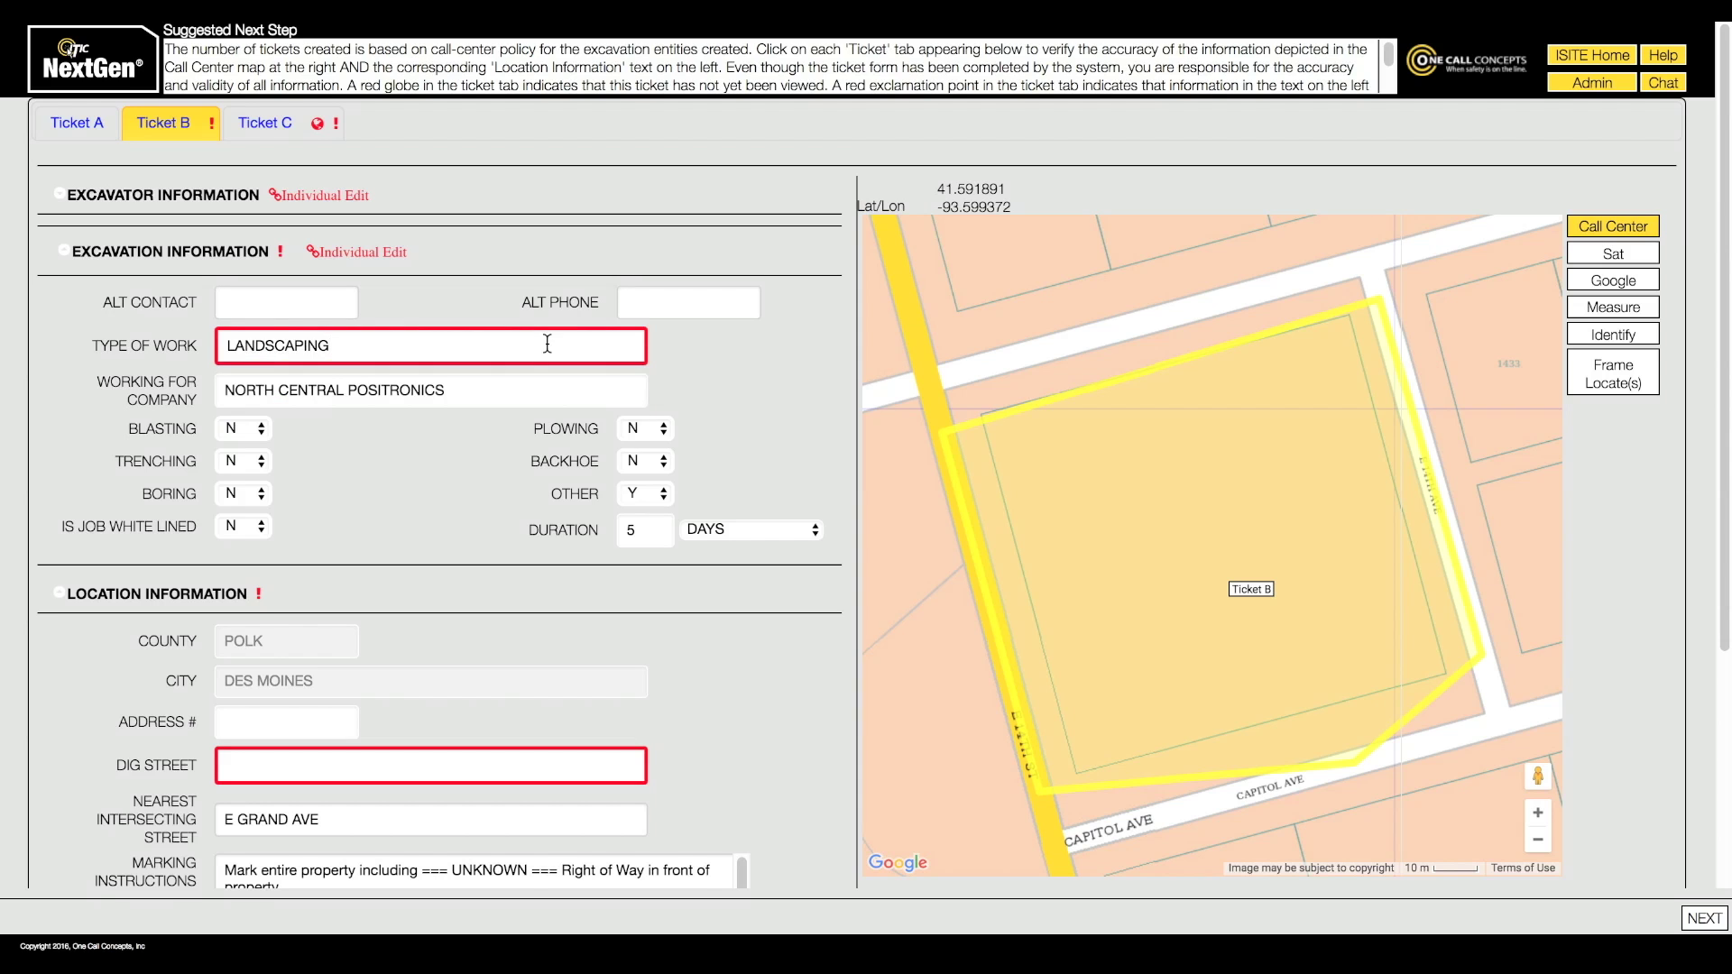
{"action": "double_click", "coordinate": [644, 530]}
{"action": "type", "text": "7"}
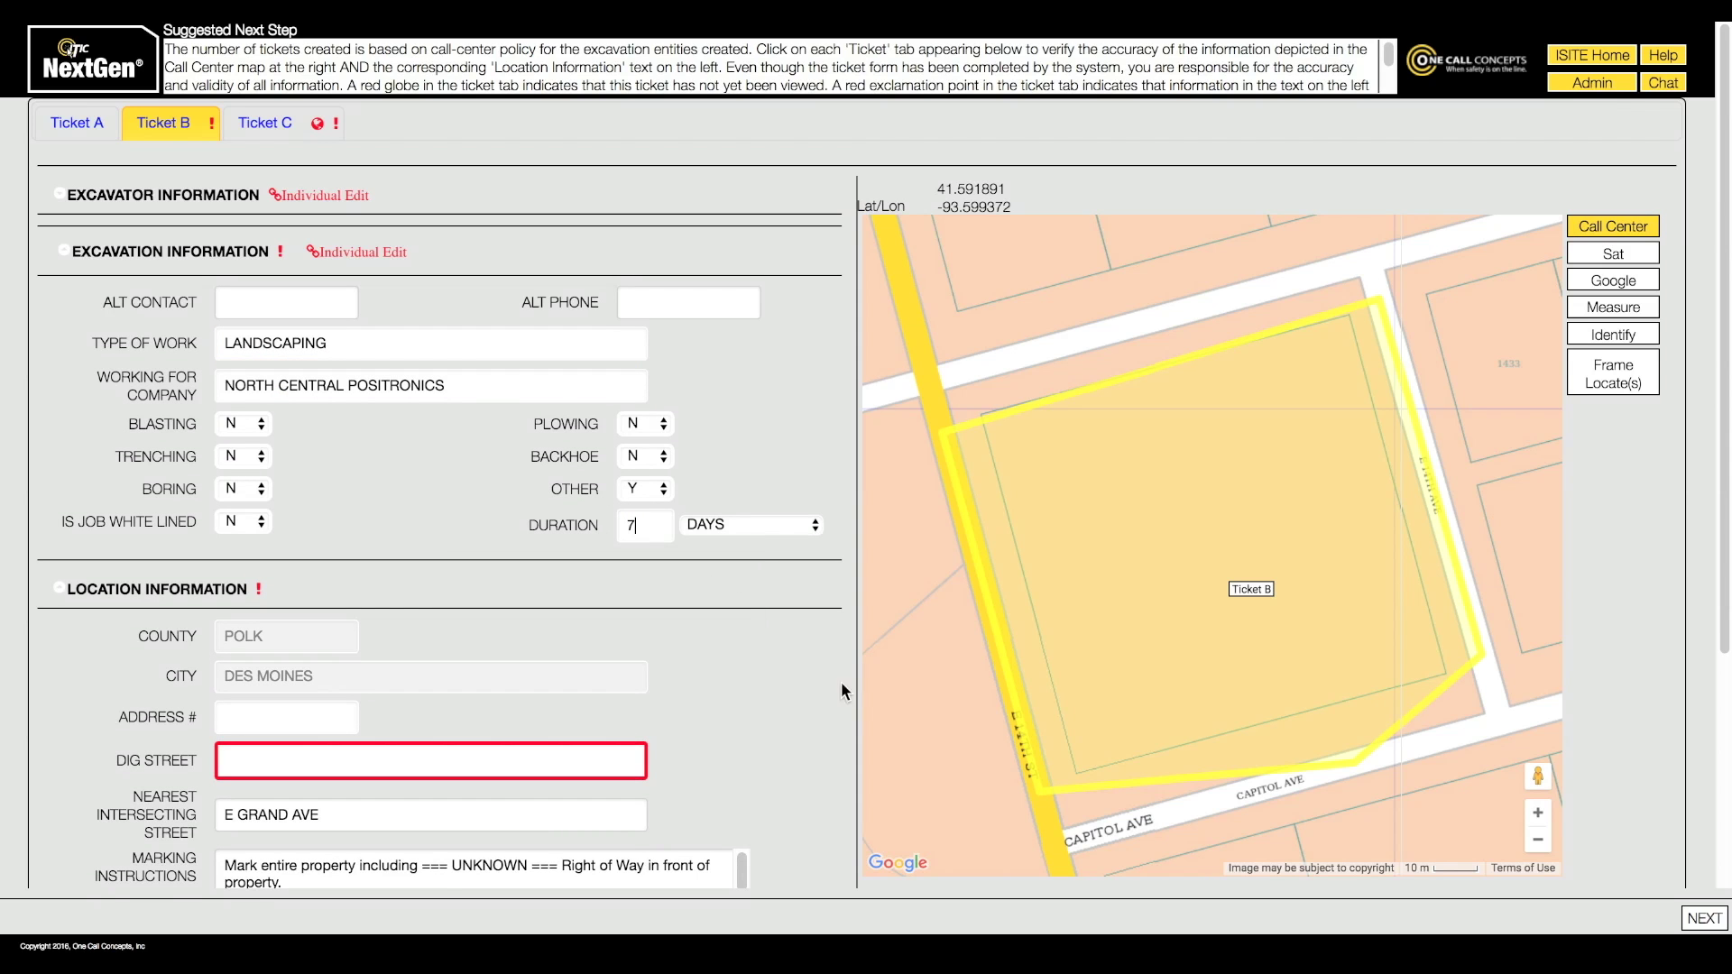
Step: Set Ticket B's dig street to E 14th St and replace UNKNOWN in the marking instructions
{"action": "scroll", "coordinate": [812, 695], "scroll_direction": "down", "scroll_amount": 4}
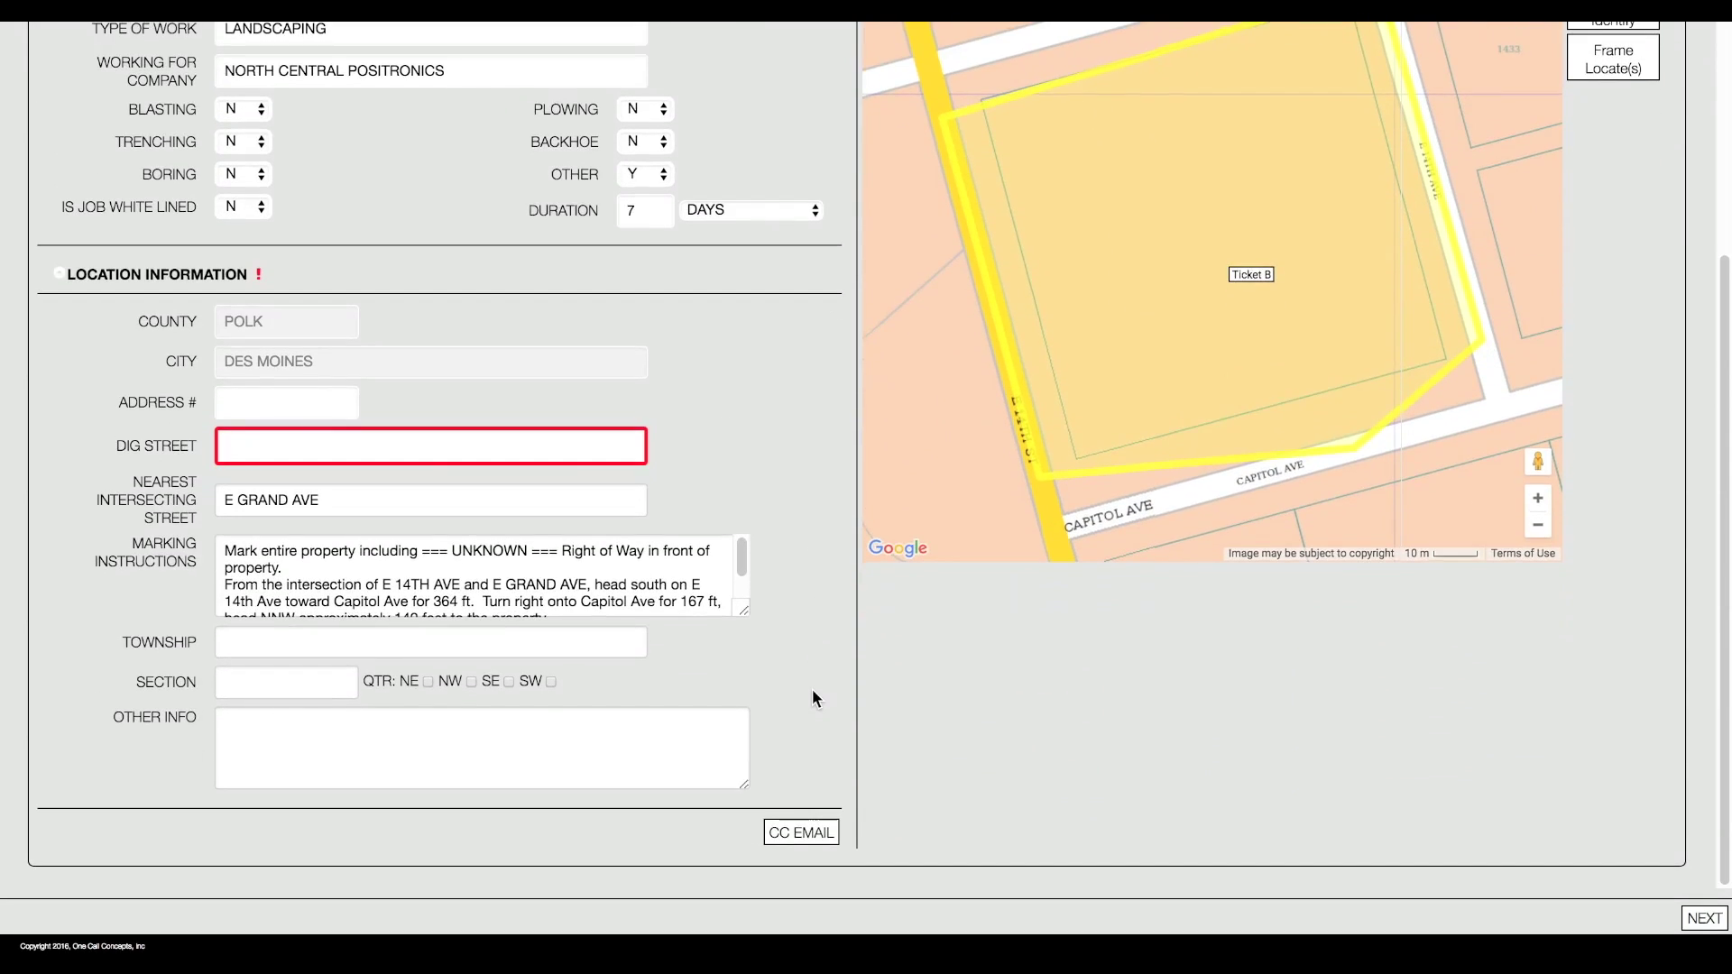
{"action": "left_click", "coordinate": [555, 438]}
{"action": "type", "text": "e 14th st"}
{"action": "left_click_drag", "start_coordinate": [560, 551], "coordinate": [423, 551]}
{"action": "type", "text": "e"}
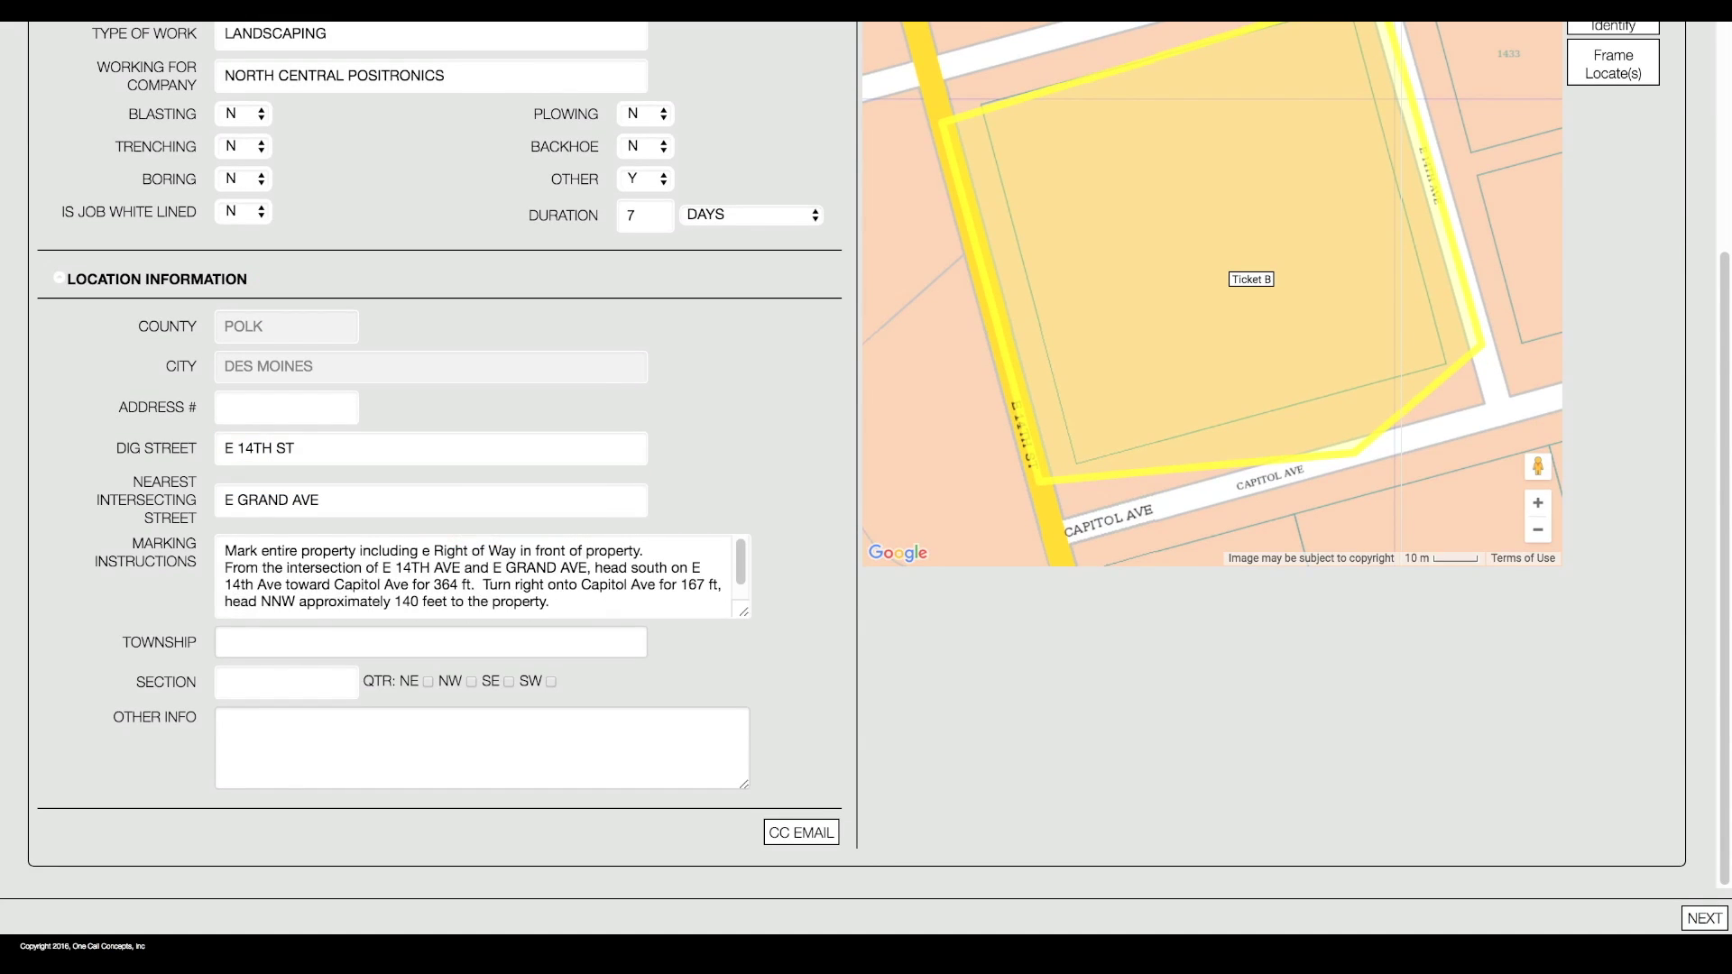
{"action": "left_click", "coordinate": [518, 550]}
{"action": "type", "text": "of "}
{"action": "type", "text": "e 14th st"}
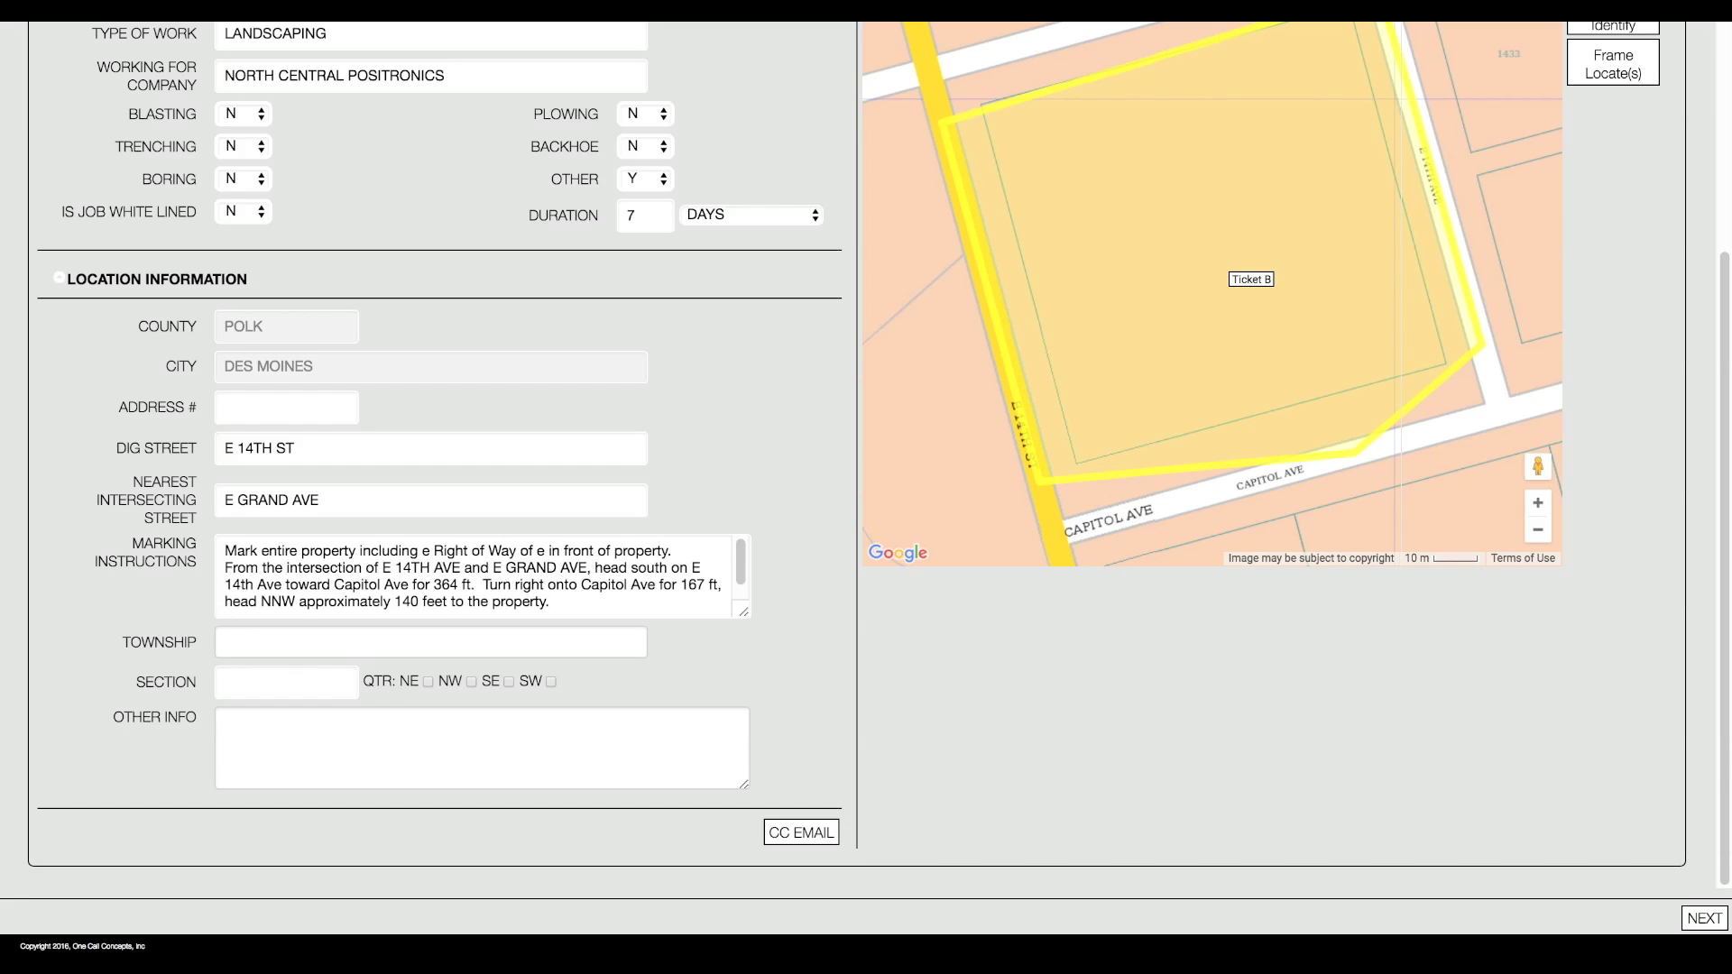
{"action": "left_click_drag", "start_coordinate": [743, 611], "coordinate": [810, 667]}
{"action": "scroll", "coordinate": [826, 700], "scroll_direction": "up", "scroll_amount": 5}
Step: On Ticket C, set the type of work to REPAIR SIDEWALK AND ROAD
{"action": "left_click", "coordinate": [315, 126]}
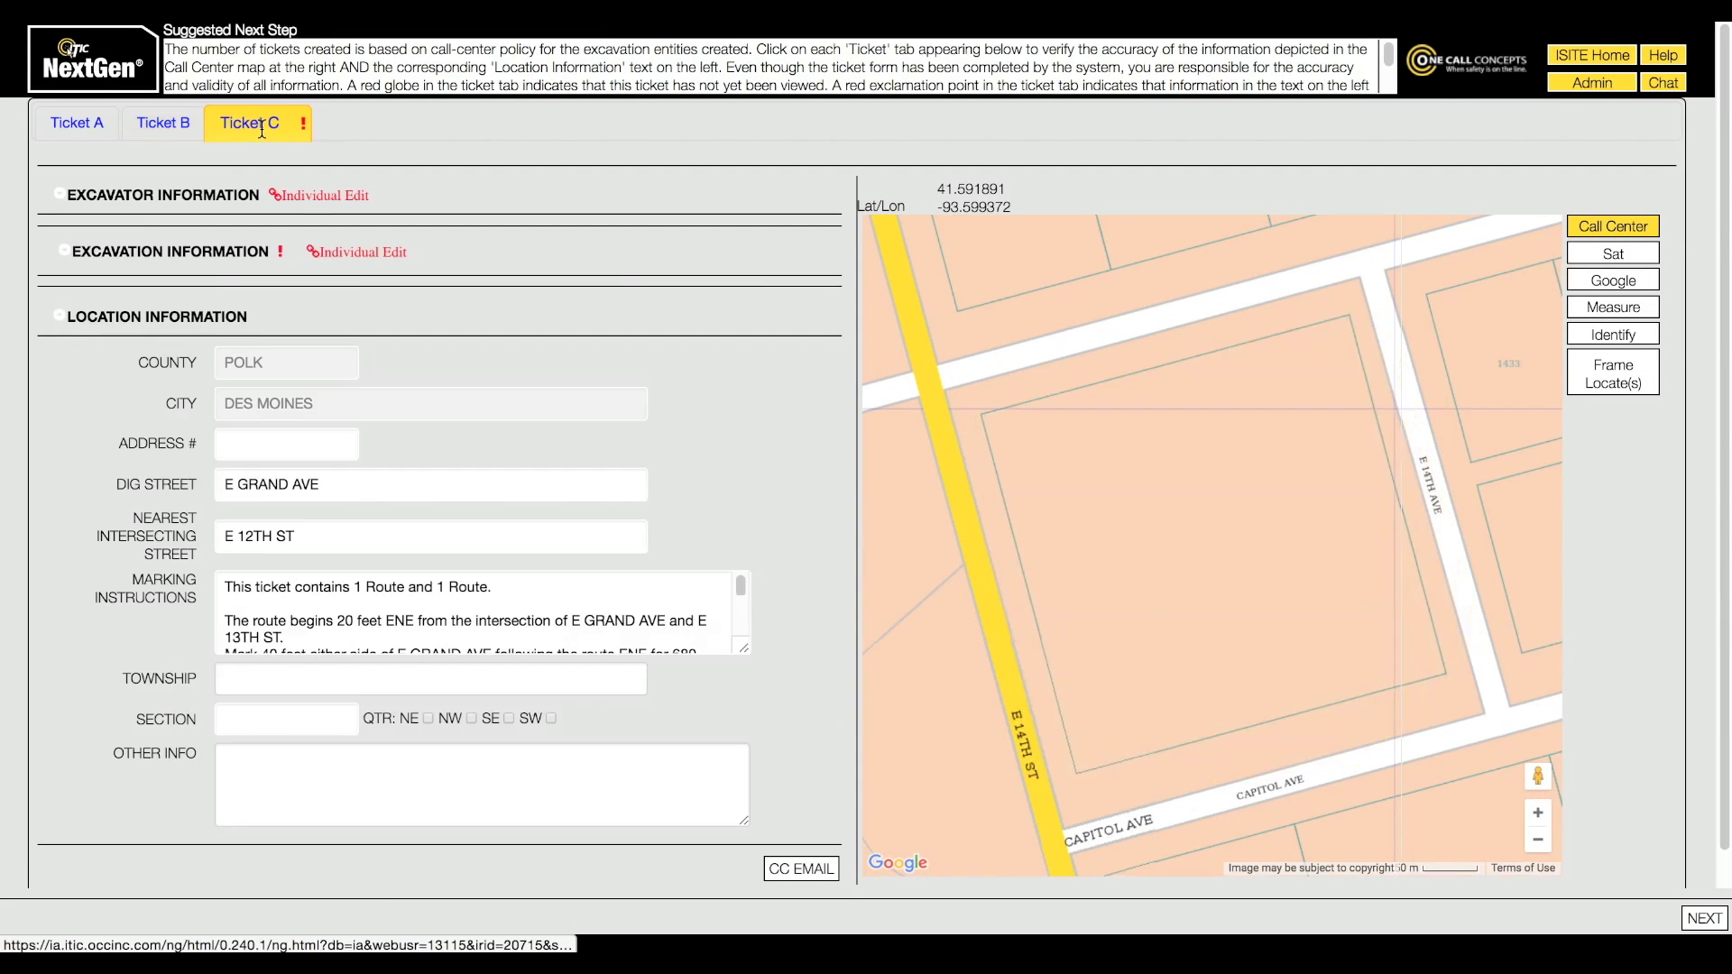
{"action": "left_click", "coordinate": [205, 257]}
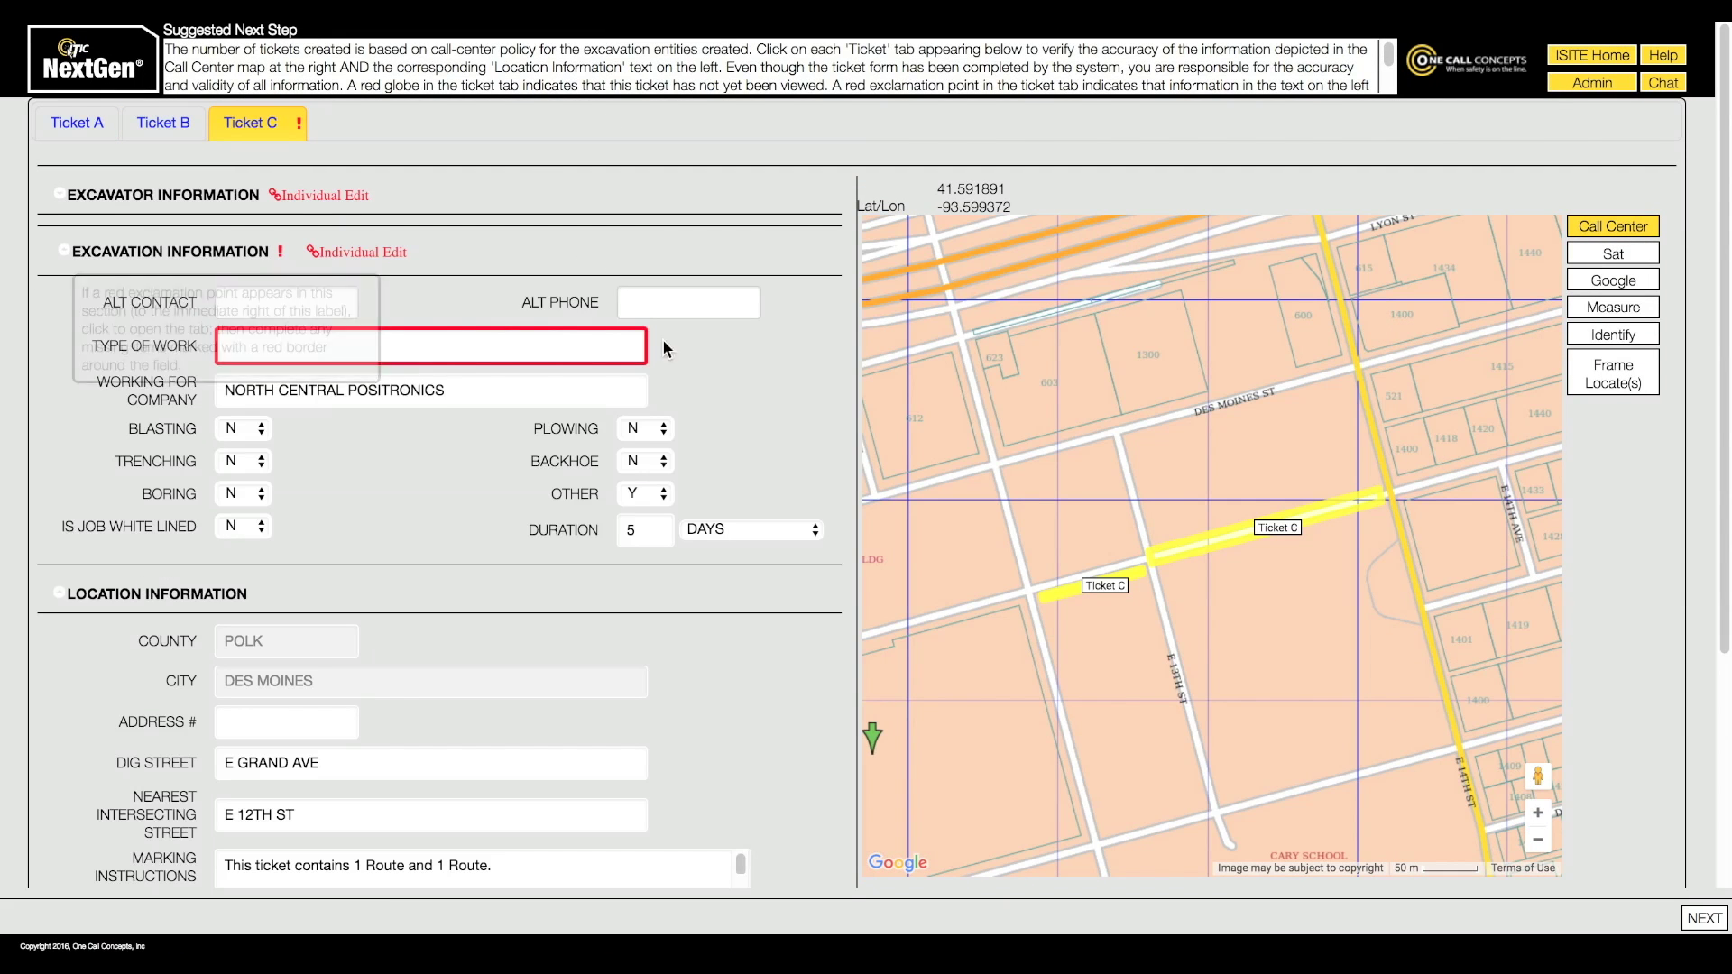
{"action": "left_click", "coordinate": [636, 345]}
{"action": "type", "text": "repair sid"}
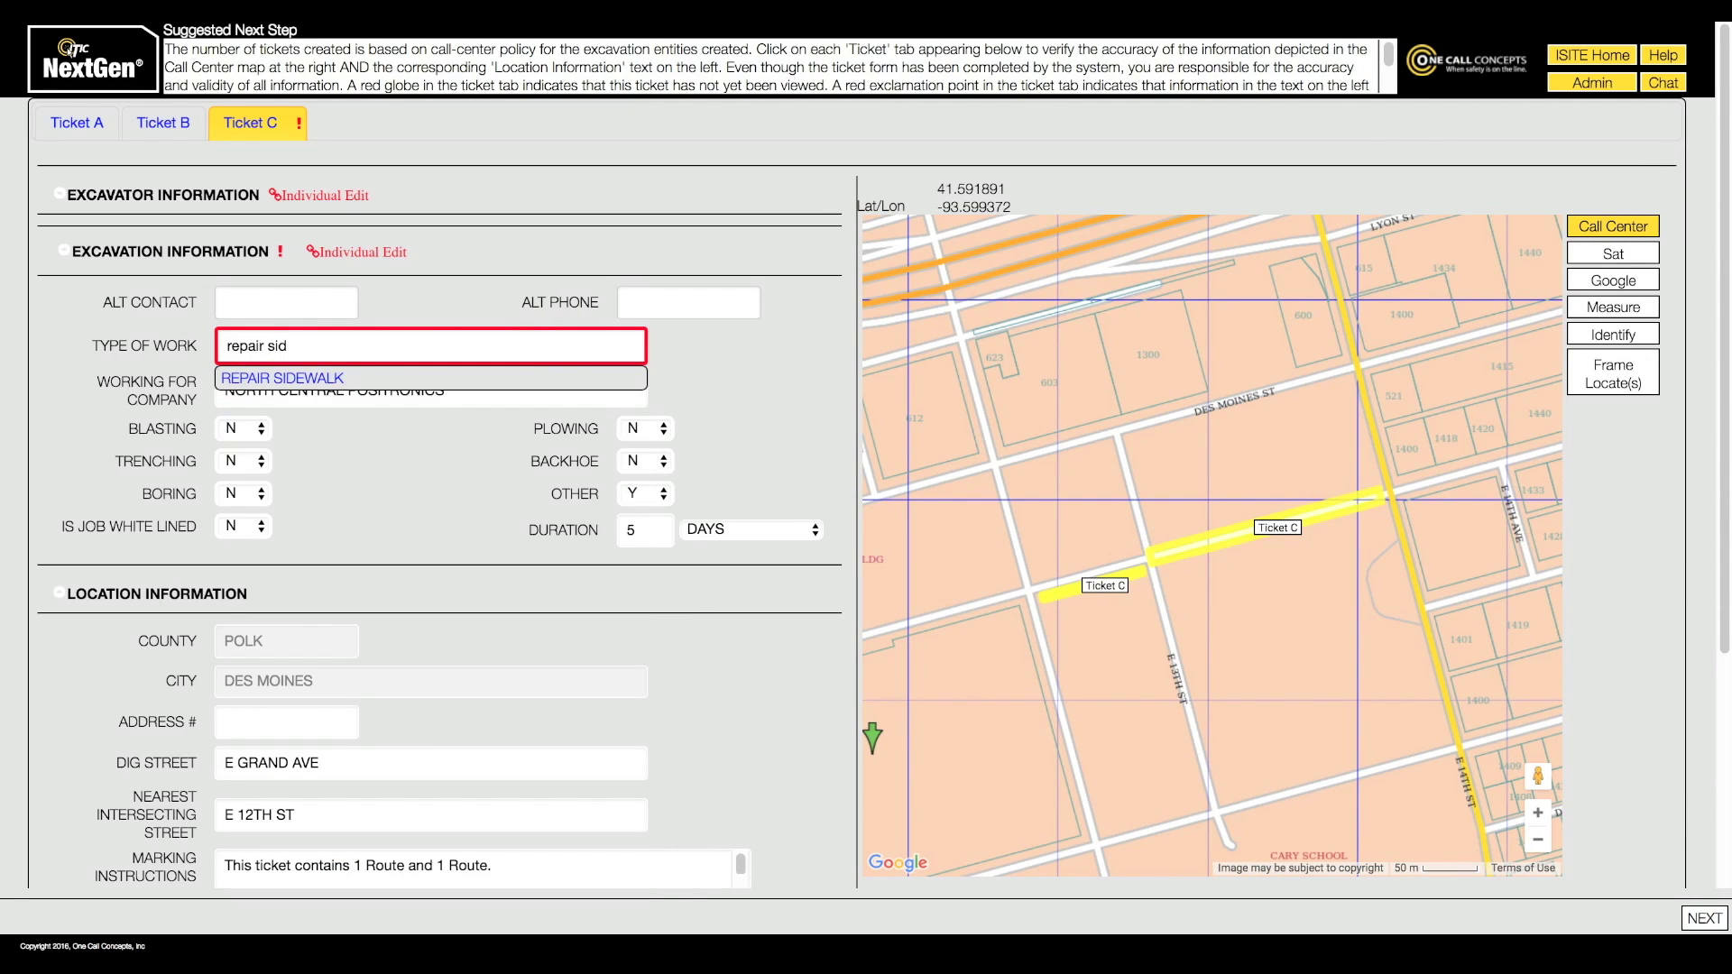
{"action": "key", "text": "Down"}
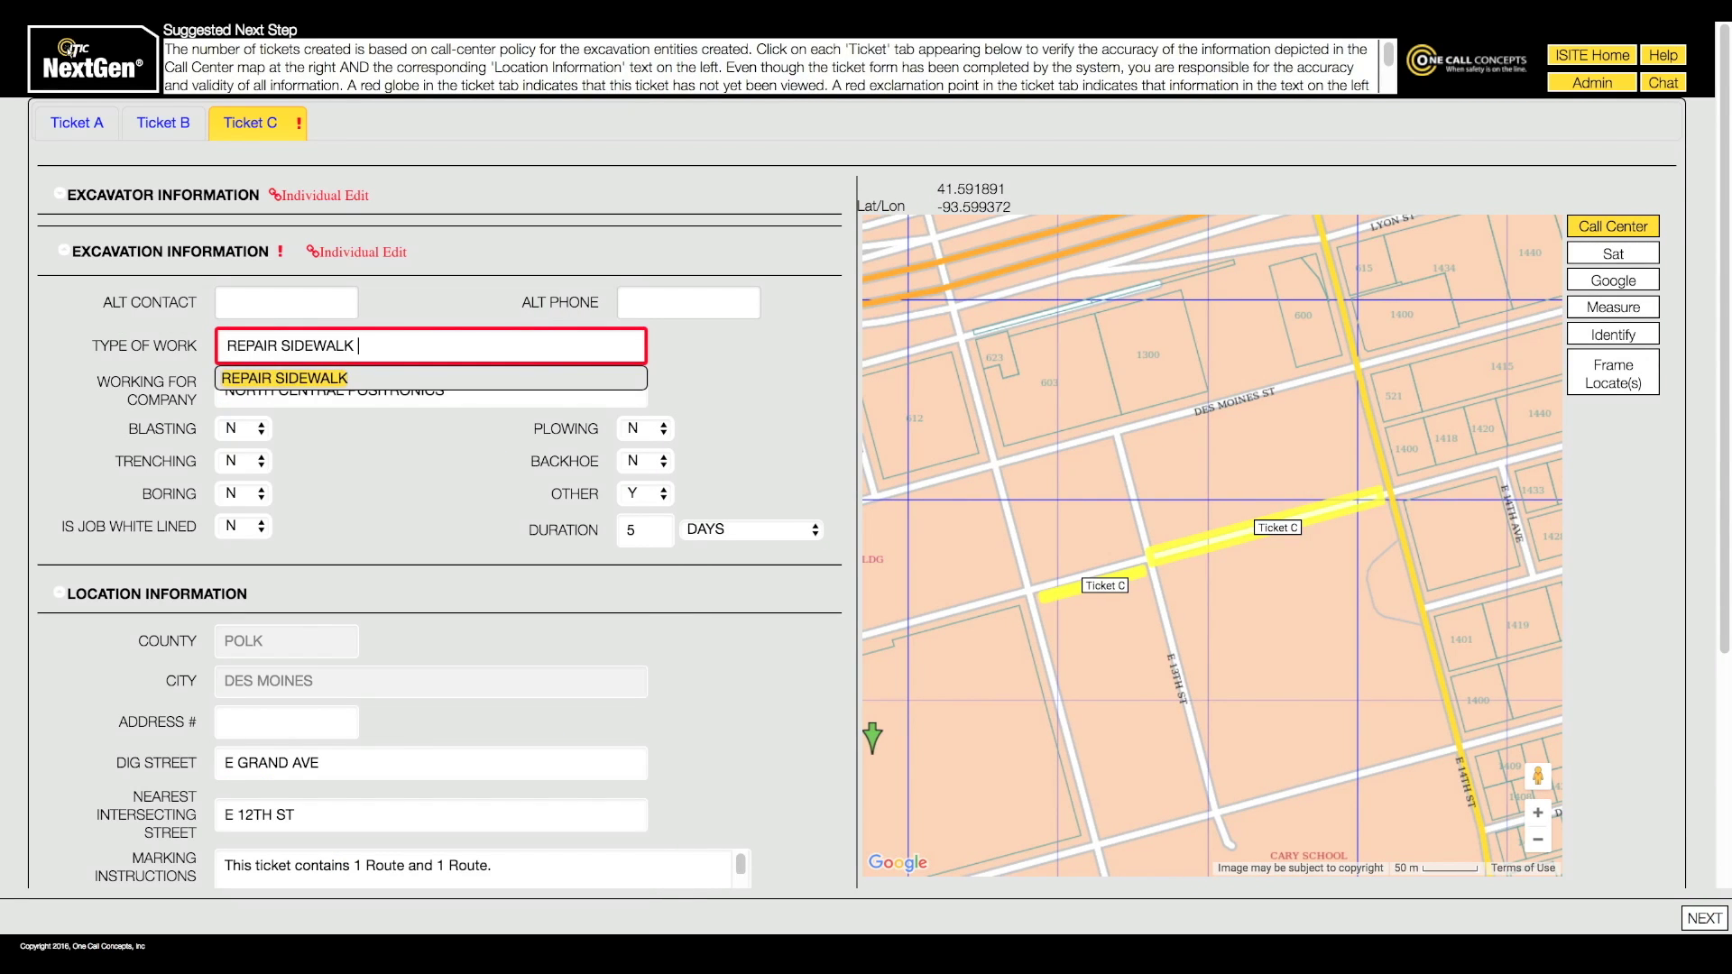
{"action": "type", "text": "and road"}
Step: Set Ticket C's duration to 3 and proceed to the ticket disposition page
{"action": "left_click", "coordinate": [645, 524]}
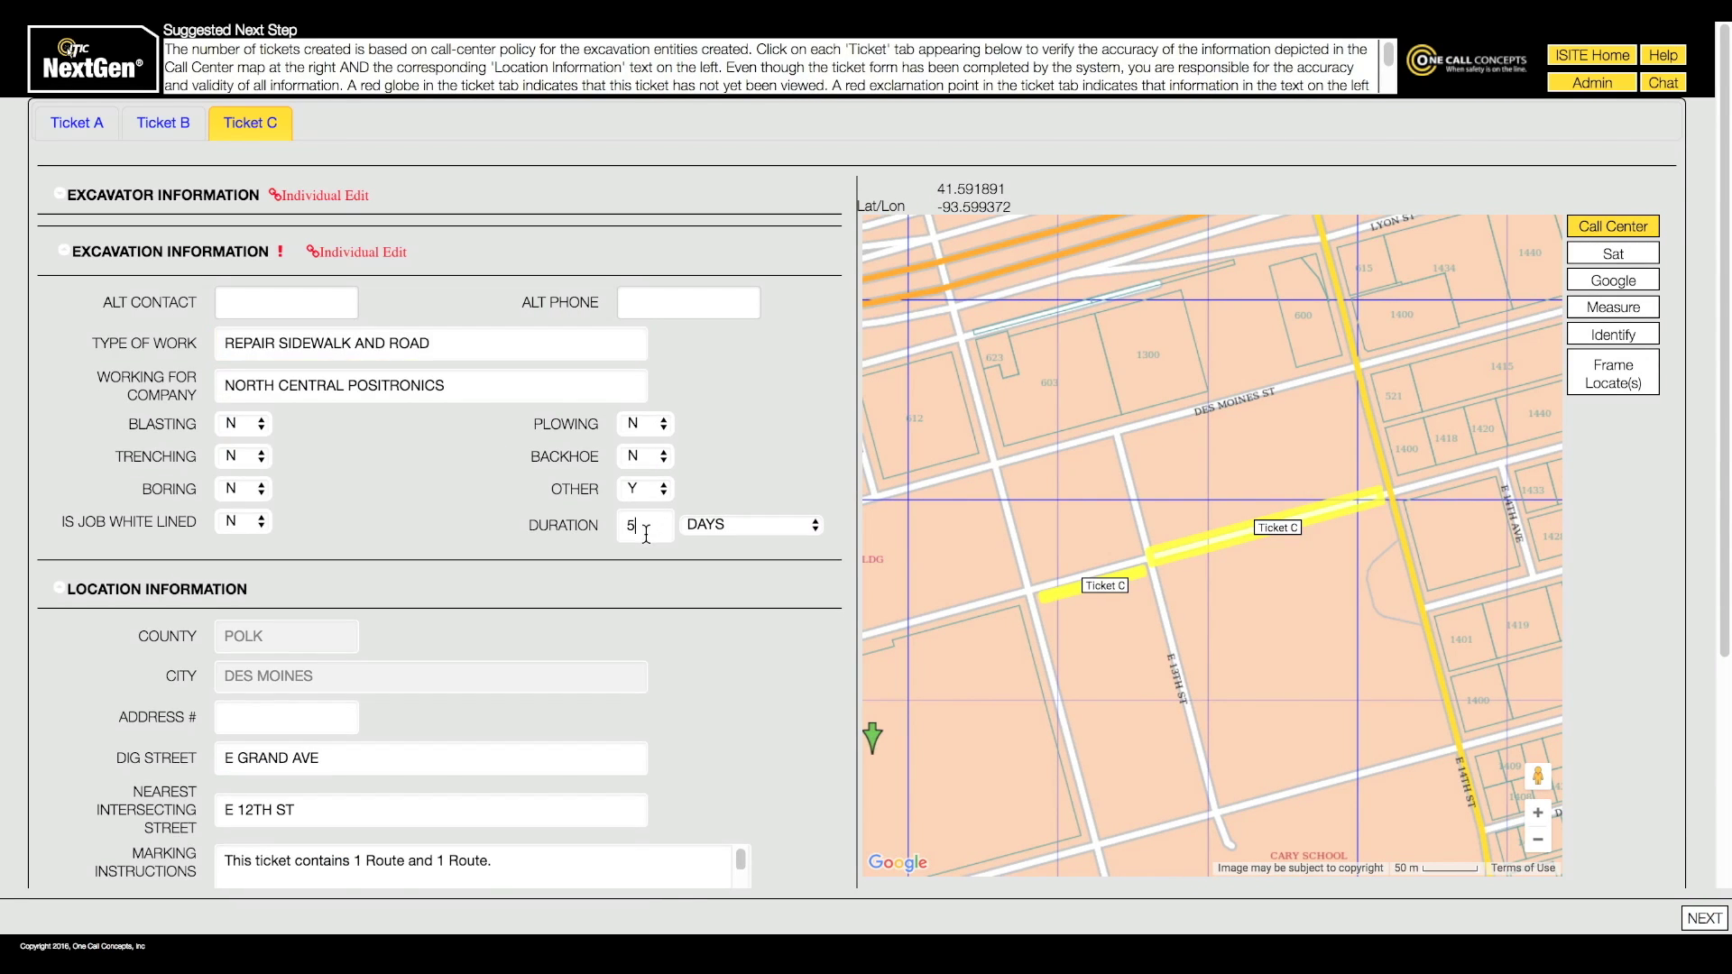
{"action": "key", "text": "BackSpace"}
{"action": "type", "text": "3"}
{"action": "scroll", "coordinate": [802, 734], "scroll_direction": "down", "scroll_amount": 3}
{"action": "left_click_drag", "start_coordinate": [754, 630], "coordinate": [812, 787]}
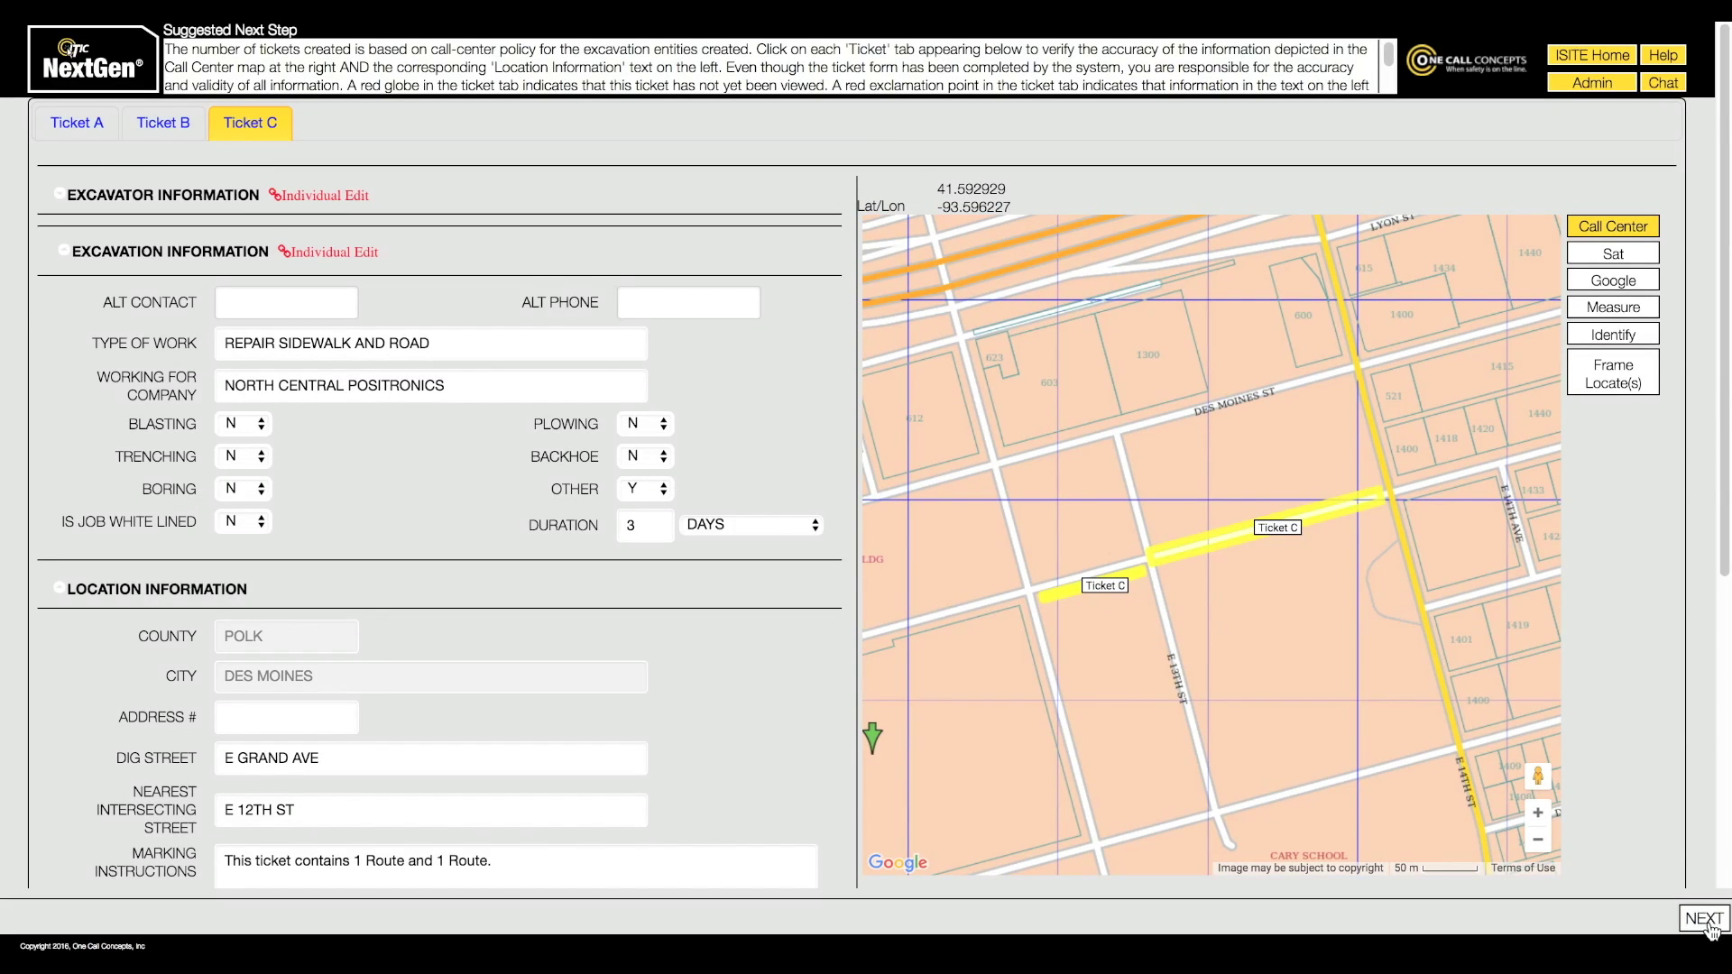
{"action": "left_click", "coordinate": [1709, 929]}
Step: Set Ticket A's work-to-begin date to 04/18/2018
{"action": "left_click", "coordinate": [358, 231]}
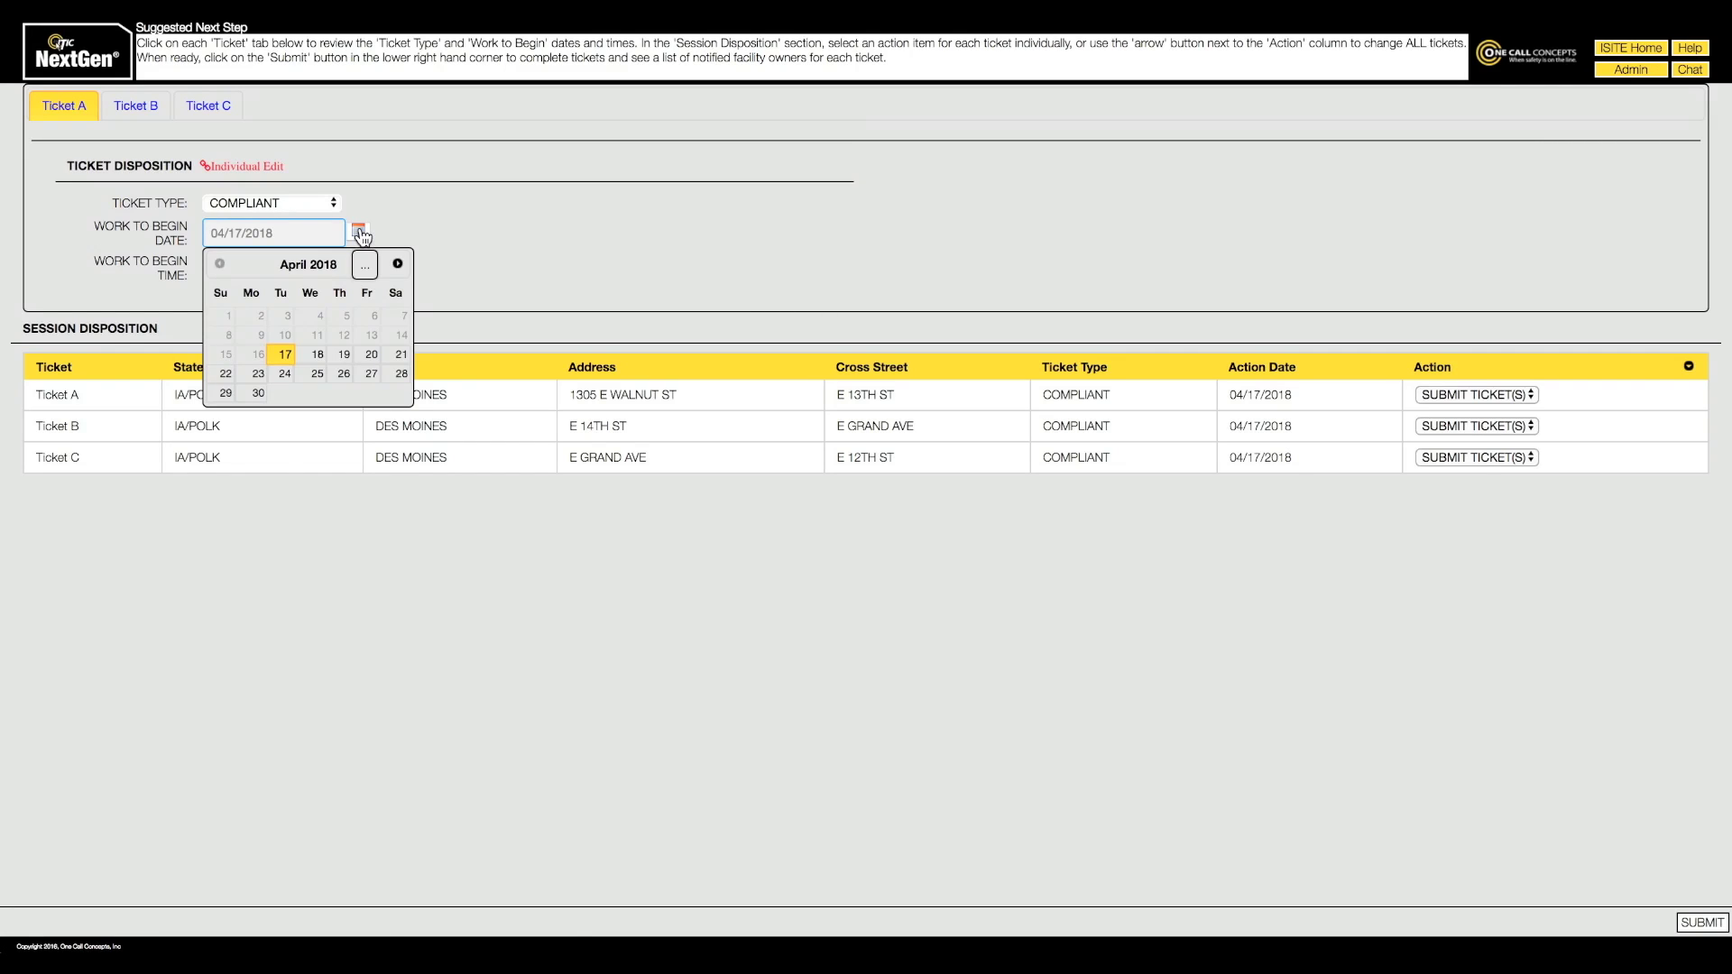
{"action": "left_click", "coordinate": [317, 355]}
{"action": "left_click", "coordinate": [248, 269]}
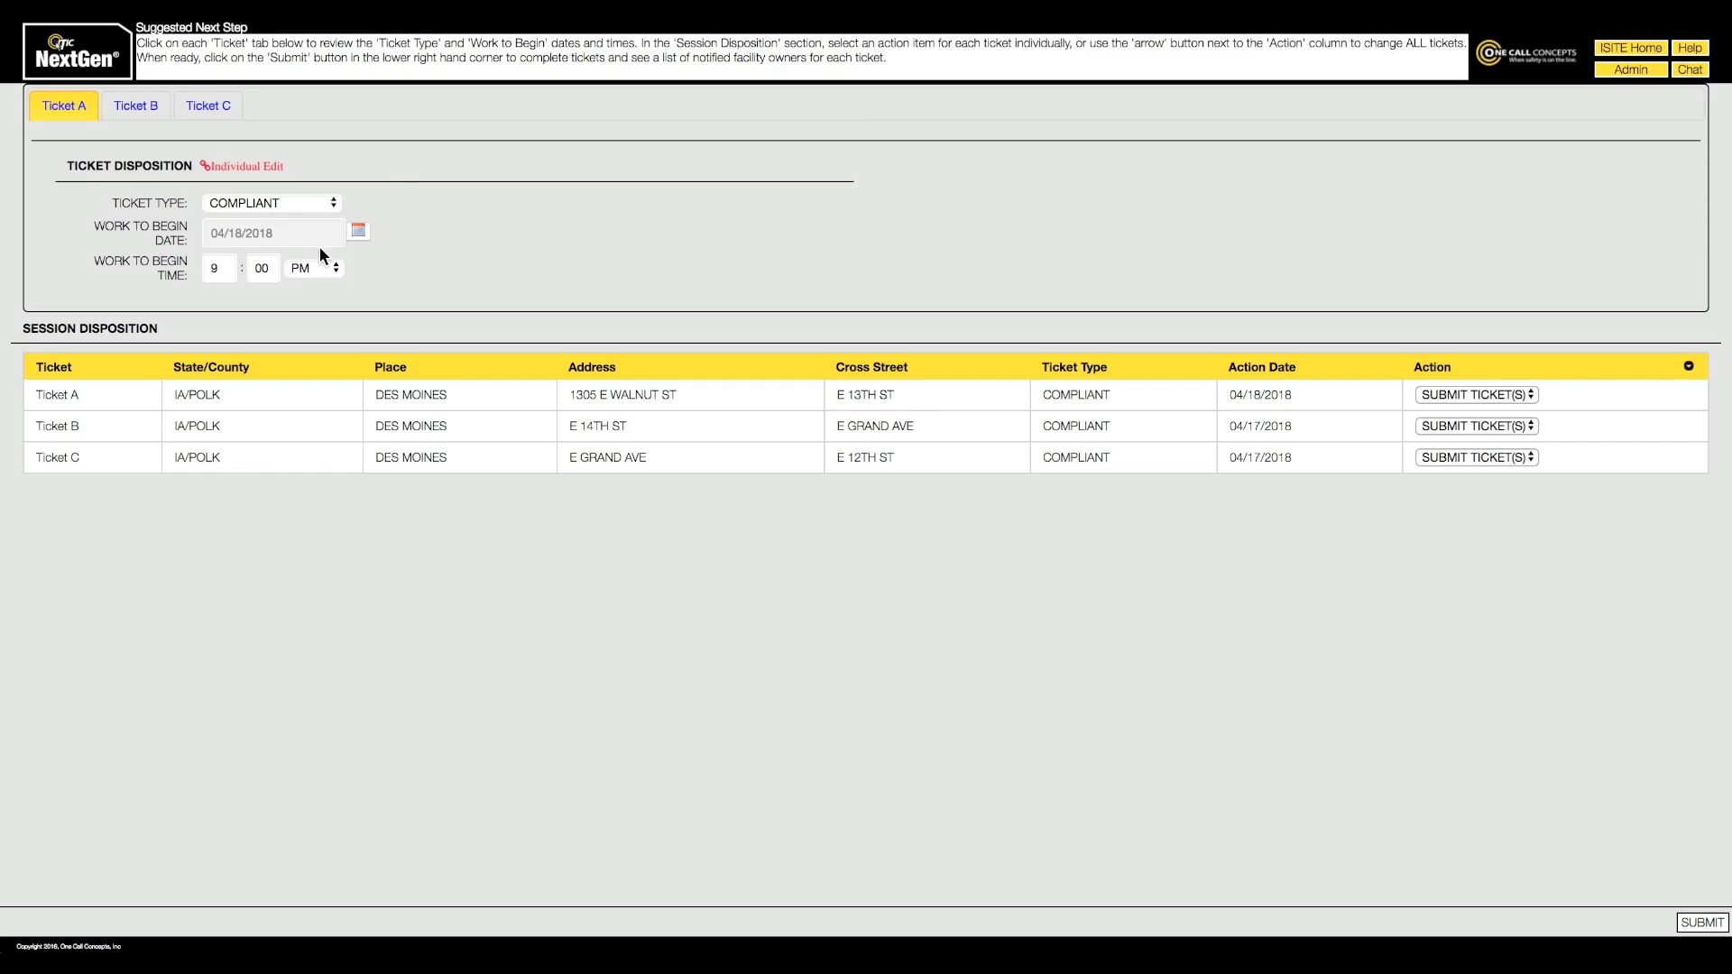
Step: Set Ticket B's work-to-begin date to 04/23/2018 with start time 9:00
{"action": "left_click", "coordinate": [135, 106]}
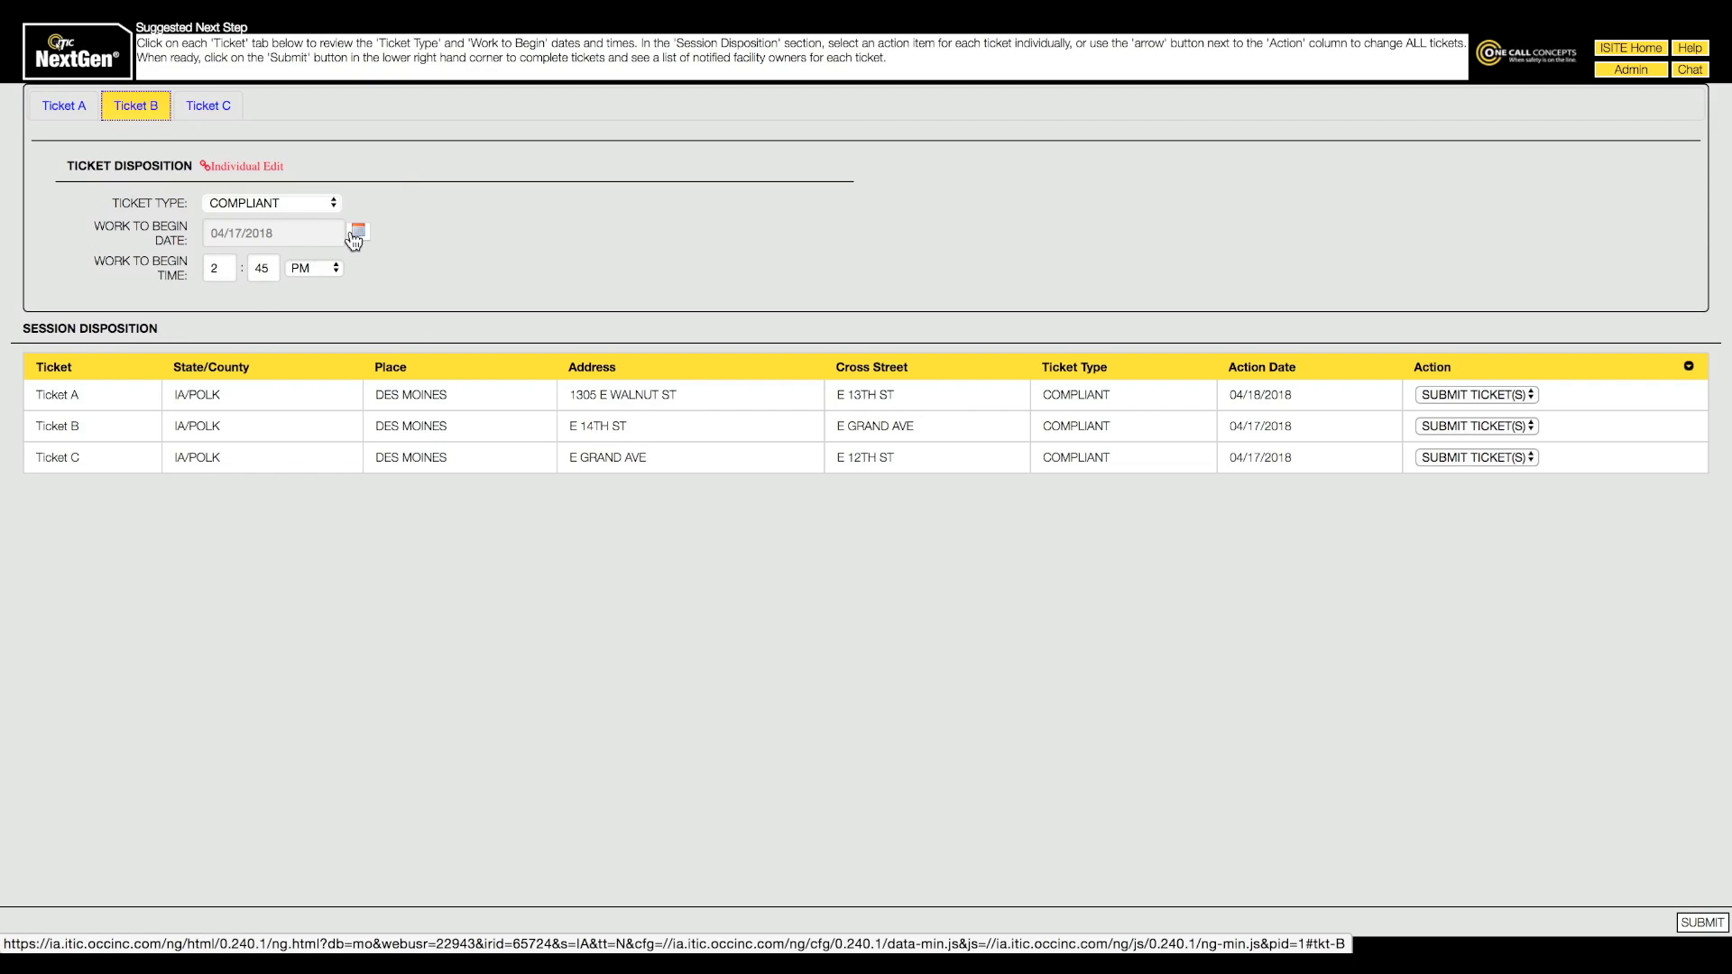
{"action": "left_click", "coordinate": [359, 233]}
{"action": "left_click", "coordinate": [258, 374]}
{"action": "left_click", "coordinate": [221, 267]}
{"action": "type", "text": "9"}
{"action": "left_click", "coordinate": [260, 269]}
{"action": "type", "text": "00"}
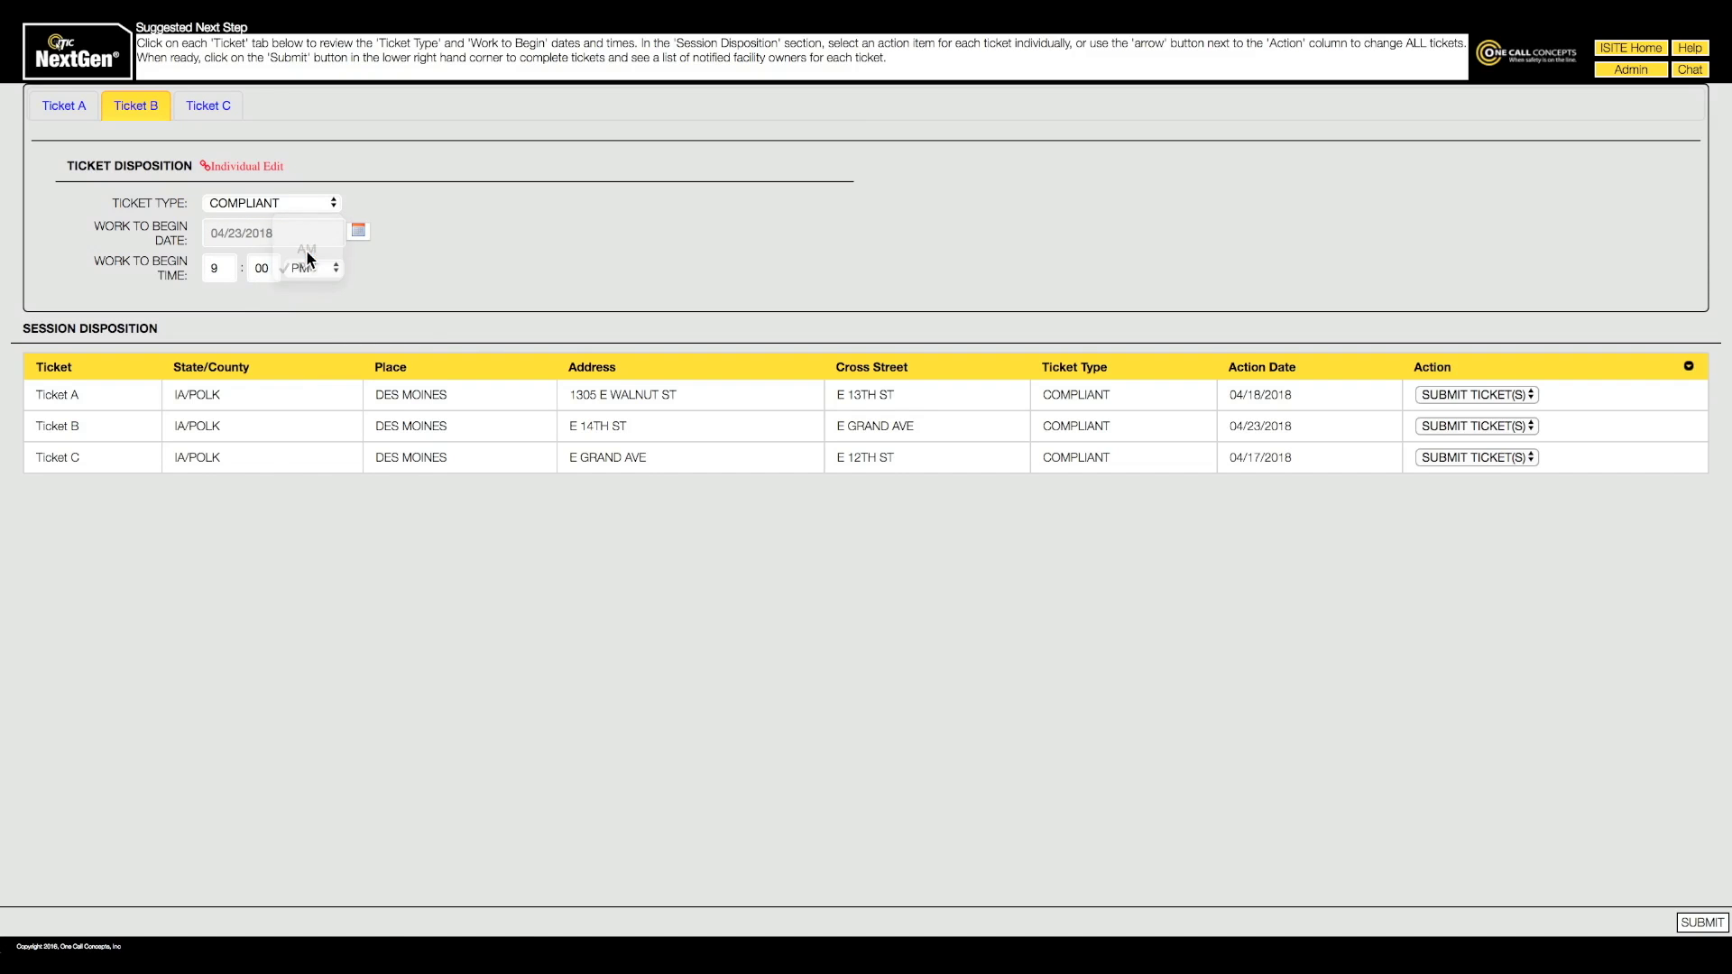
Step: Set Ticket C's work-to-begin date to 04/24/2018 at 9:00 AM
{"action": "left_click", "coordinate": [205, 101]}
{"action": "left_click", "coordinate": [359, 233]}
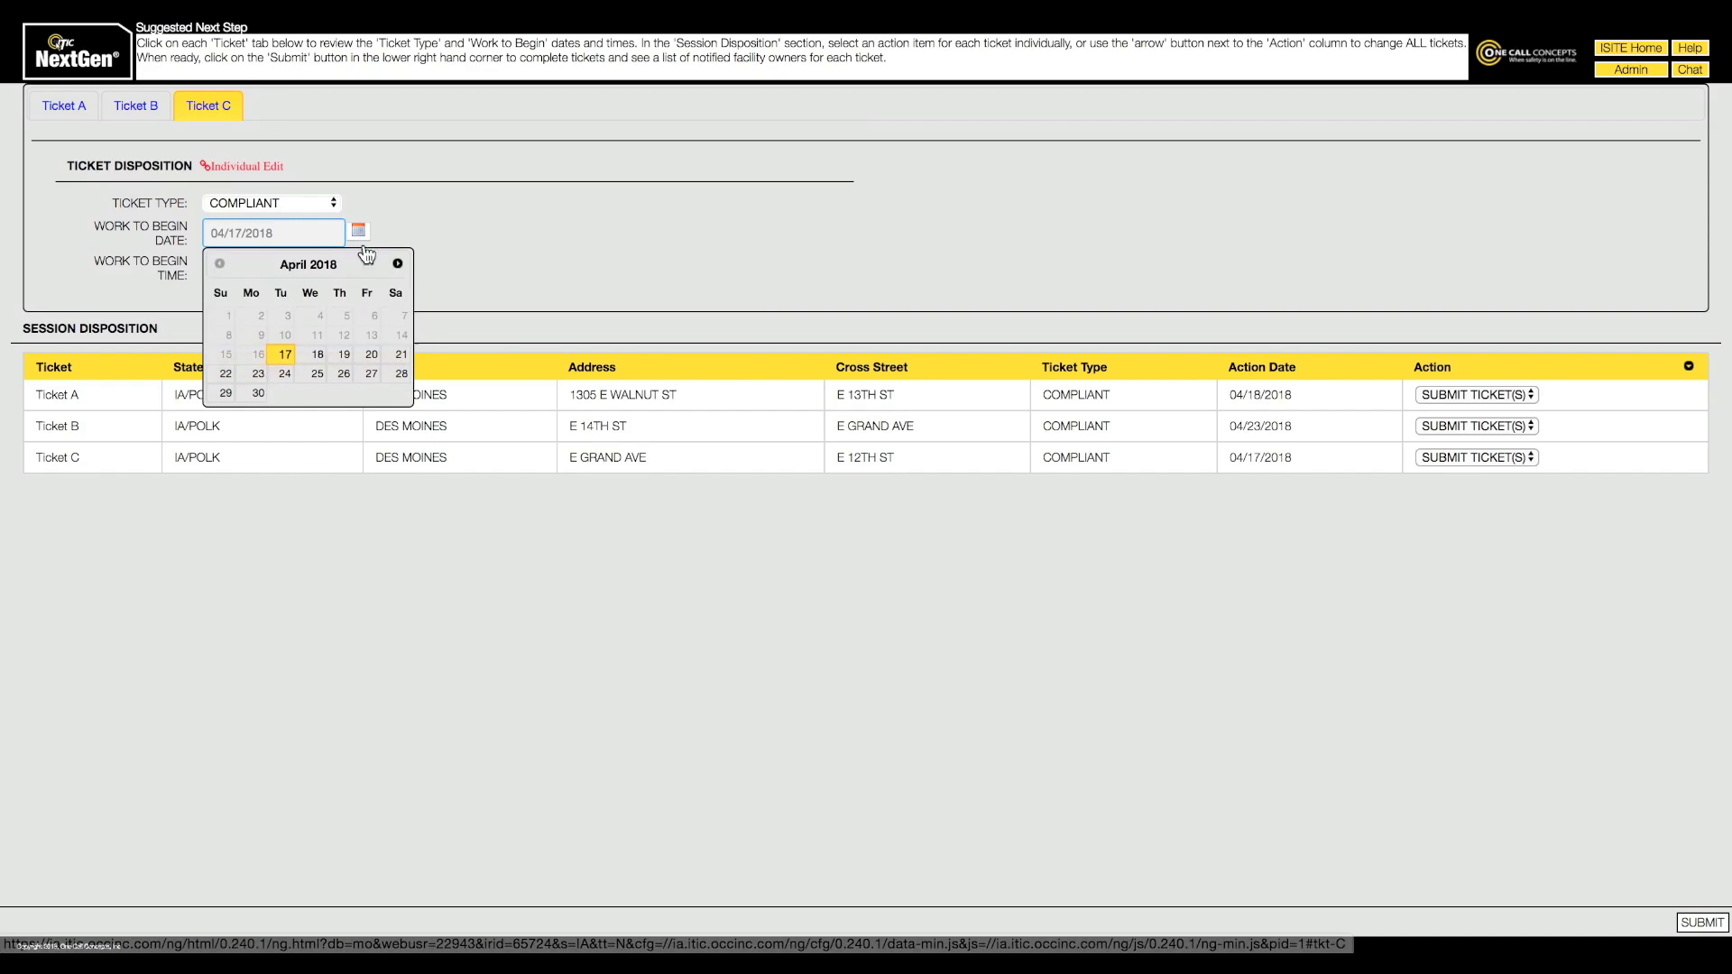
{"action": "left_click", "coordinate": [282, 373]}
{"action": "left_click", "coordinate": [219, 268]}
{"action": "type", "text": "9"}
{"action": "key", "text": "Tab"}
{"action": "type", "text": "00"}
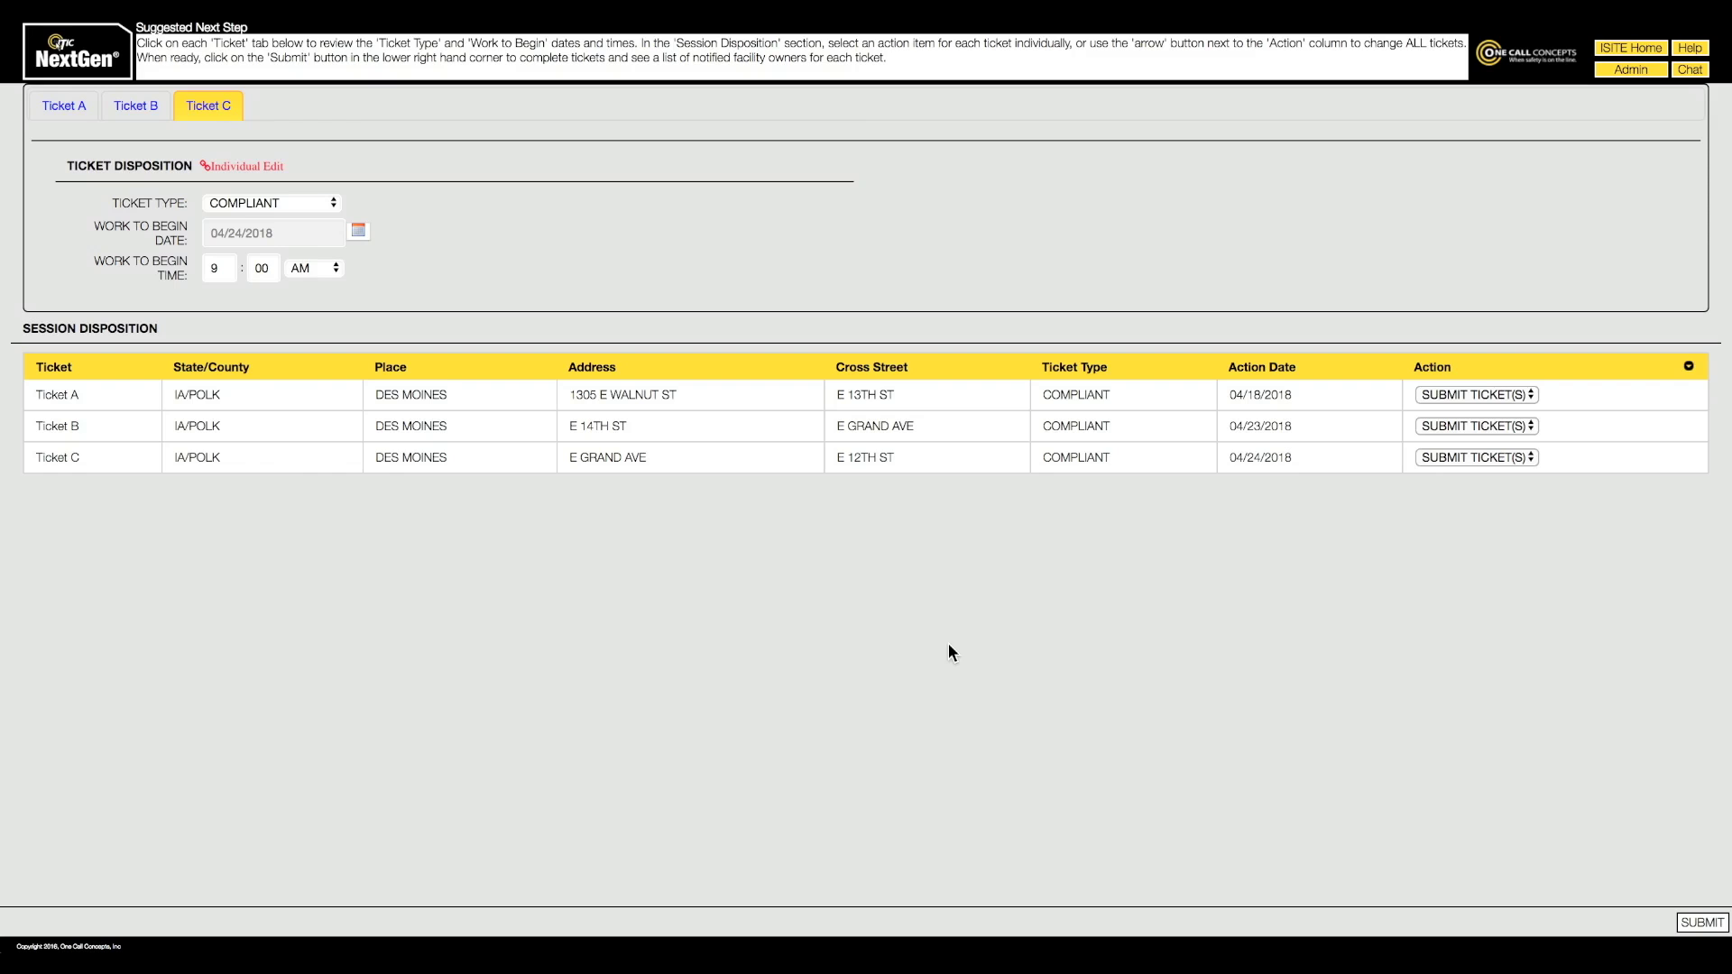
Step: Submit all three tickets, then review the utility notification lists for Tickets B and C
{"action": "left_click", "coordinate": [1704, 924]}
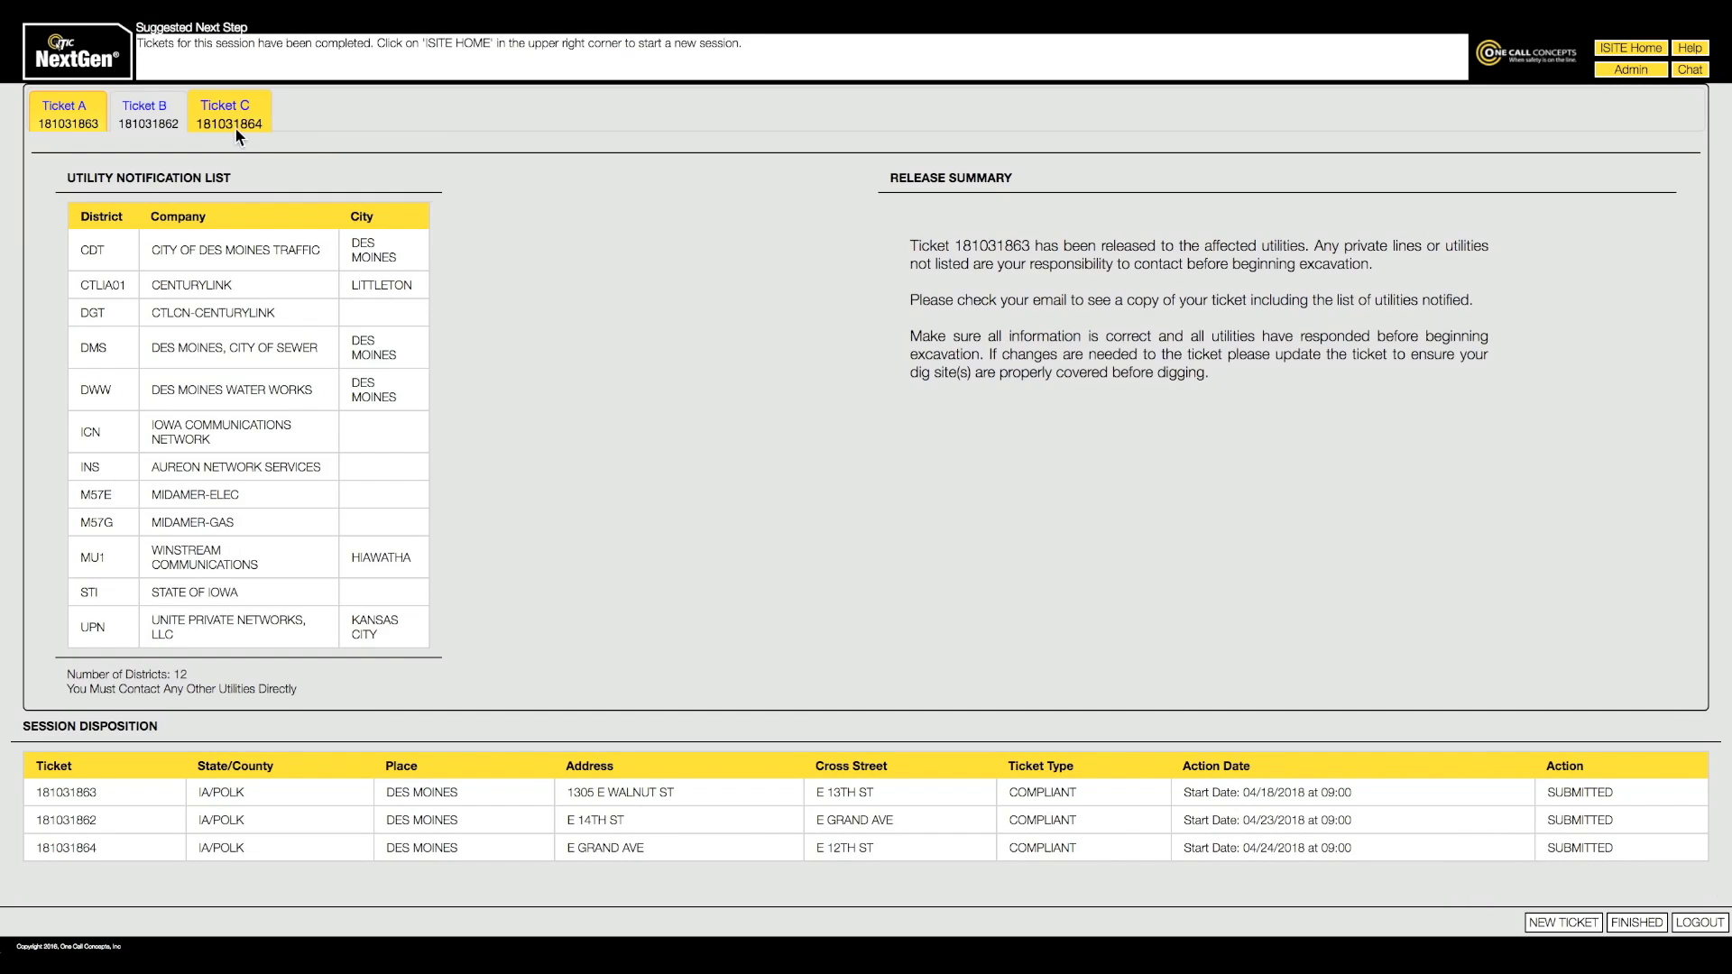
{"action": "left_click", "coordinate": [153, 107]}
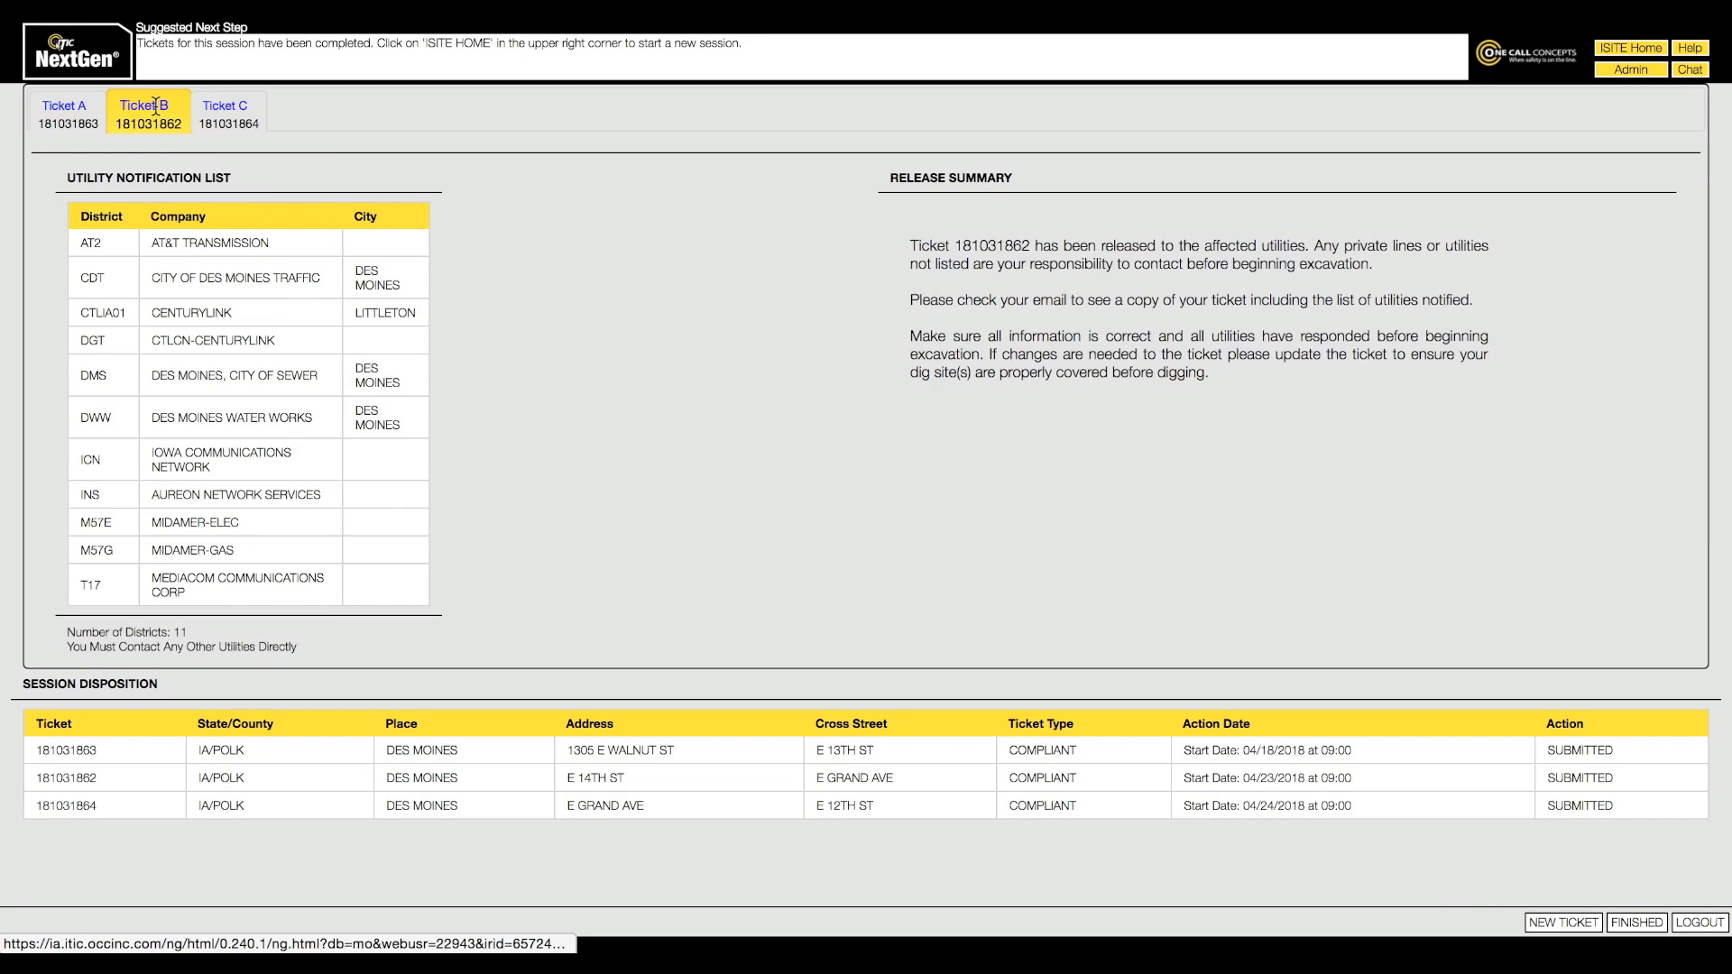
{"action": "left_click", "coordinate": [226, 125]}
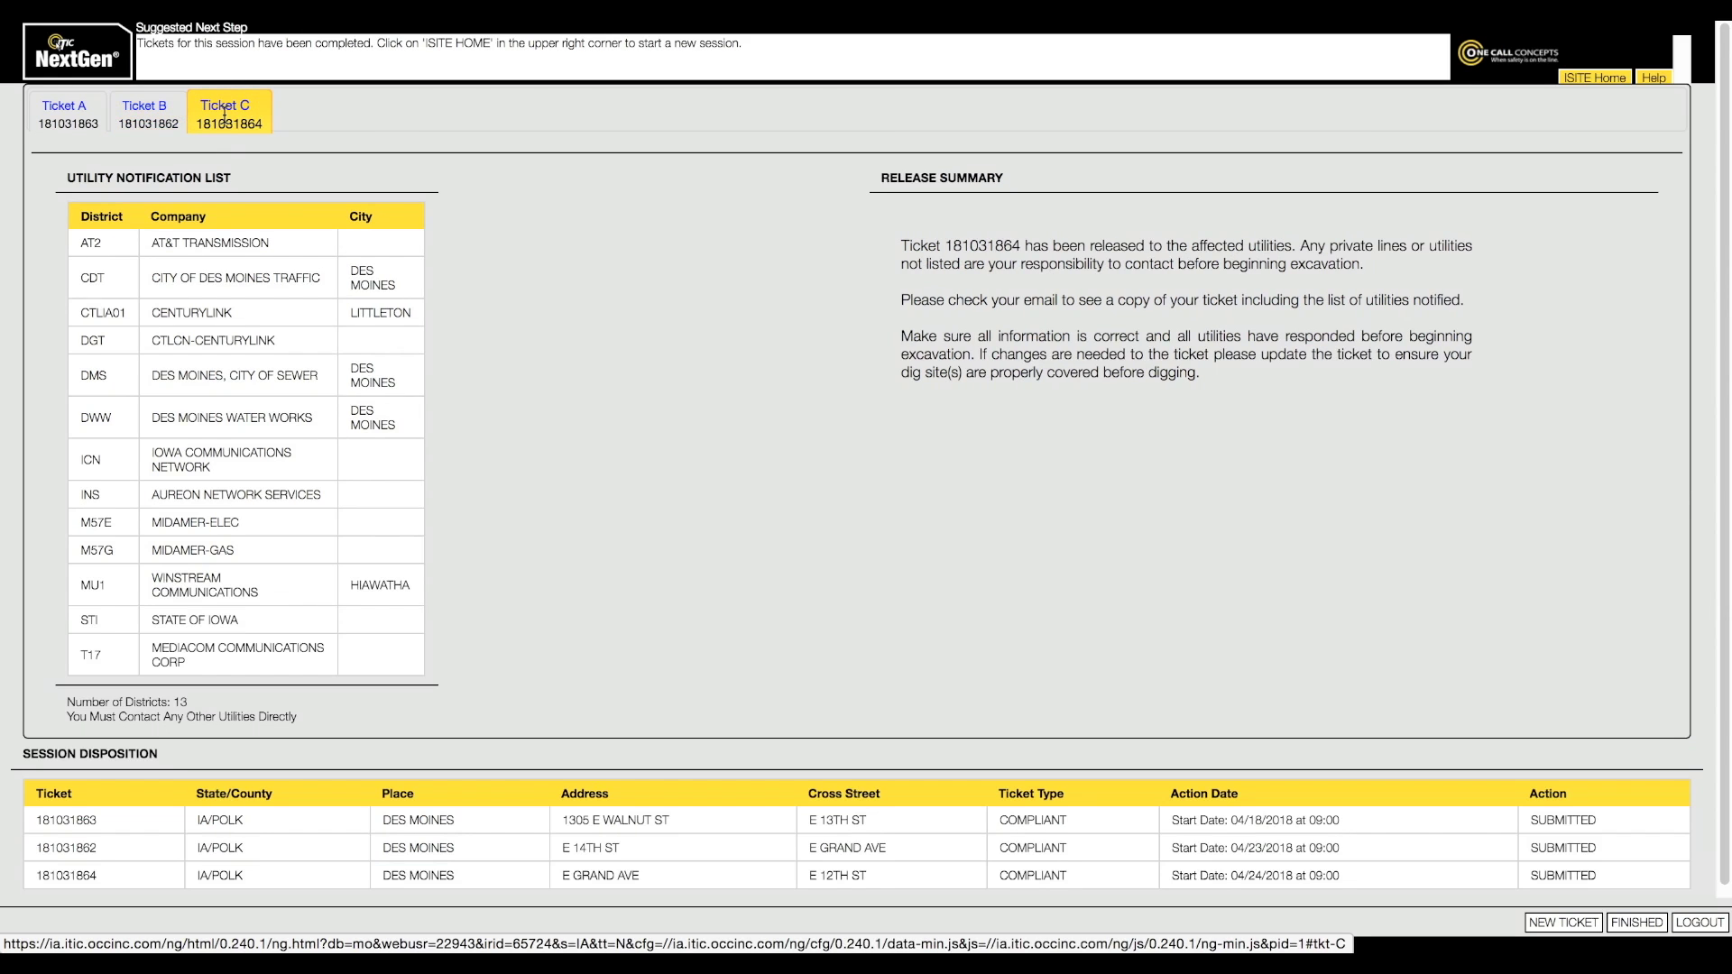